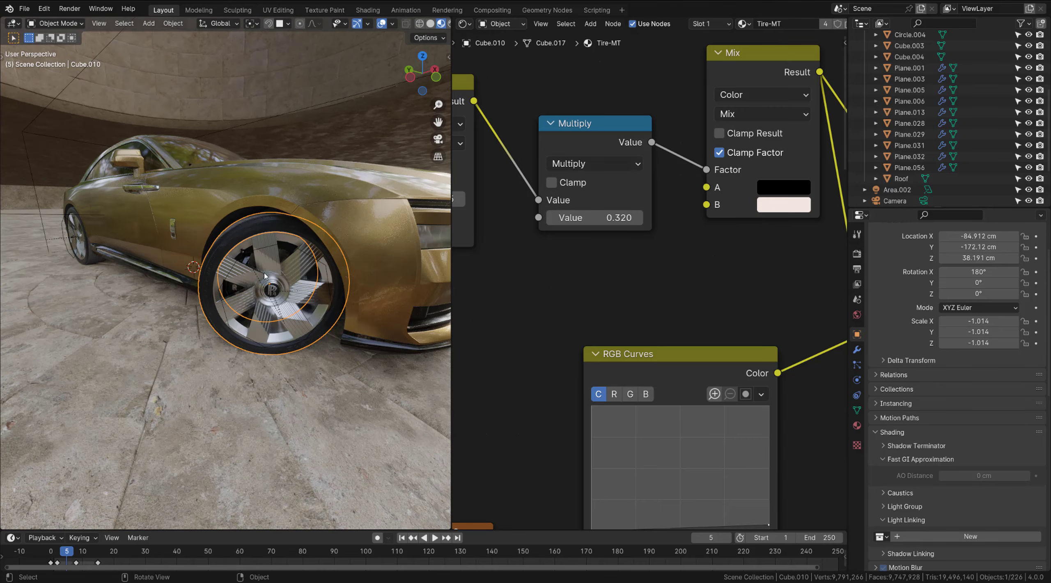
- Deselect everything, examine the front wheel and tire up close, and return to the camera view
key("alt+a")
middle_click_drag(241, 248, 306, 249)
scroll(288, 251, "up", 3)
scroll(555, 257, "up", 1)
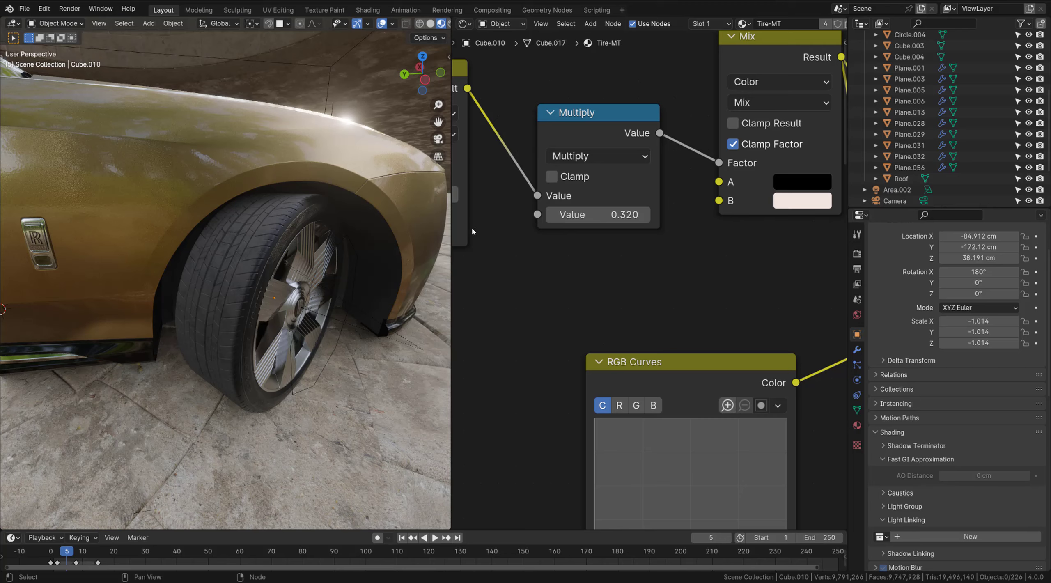
middle_click_drag(235, 252, 201, 230)
scroll(229, 228, "down", 8)
scroll(235, 224, "down", 3)
scroll(267, 231, "up", 4)
key("KP_0")
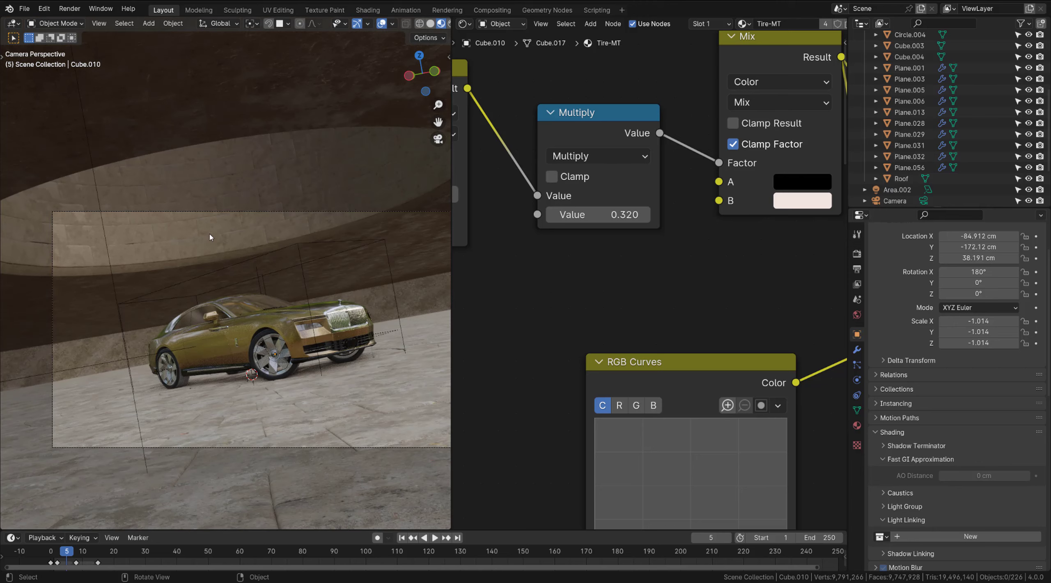
scroll(188, 256, "down", 1)
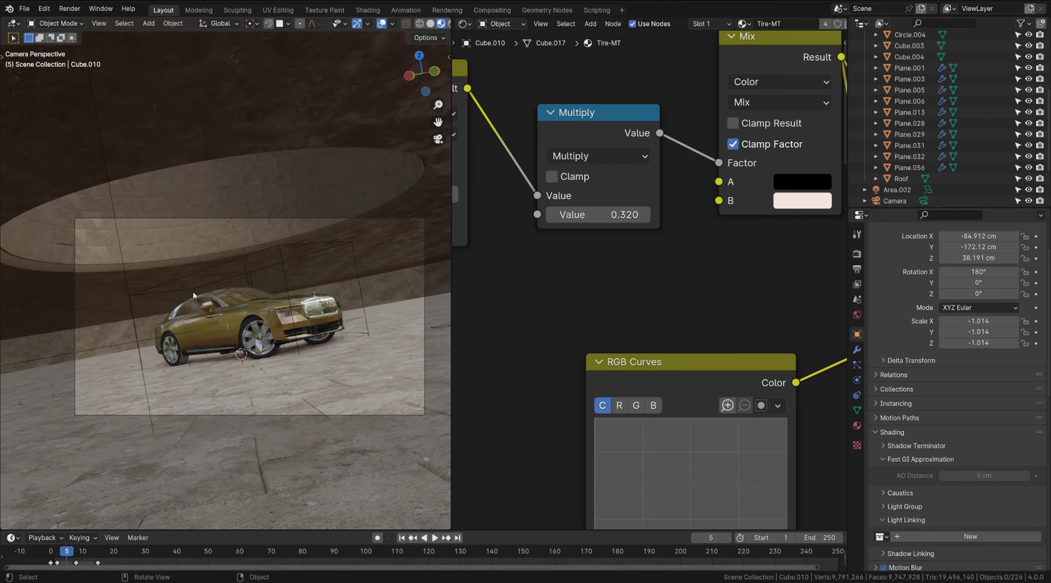
- Select the camera, try rolling it in the view, and examine its Y rotation value
left_click(242, 219)
key("r")
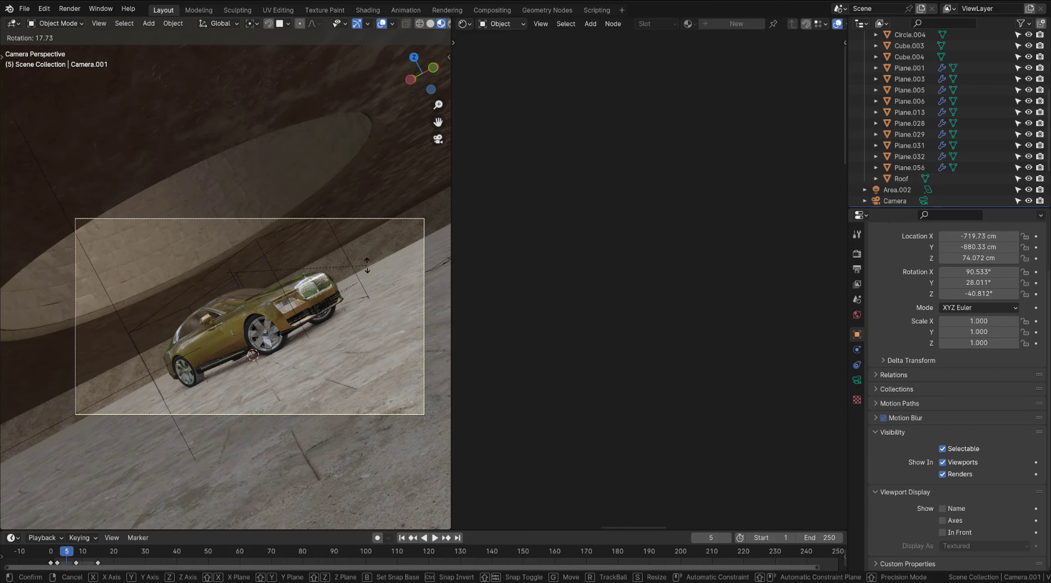
right_click(366, 265)
left_click(449, 59)
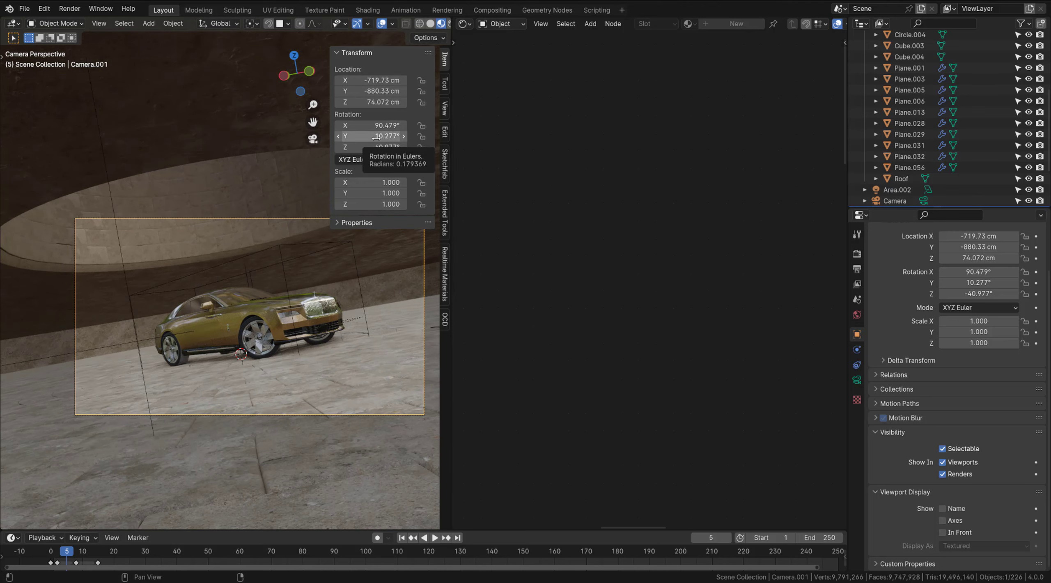
mouse_move(376, 147)
left_mouse_down()
mouse_move(383, 137)
mouse_move(374, 136)
left_mouse_up()
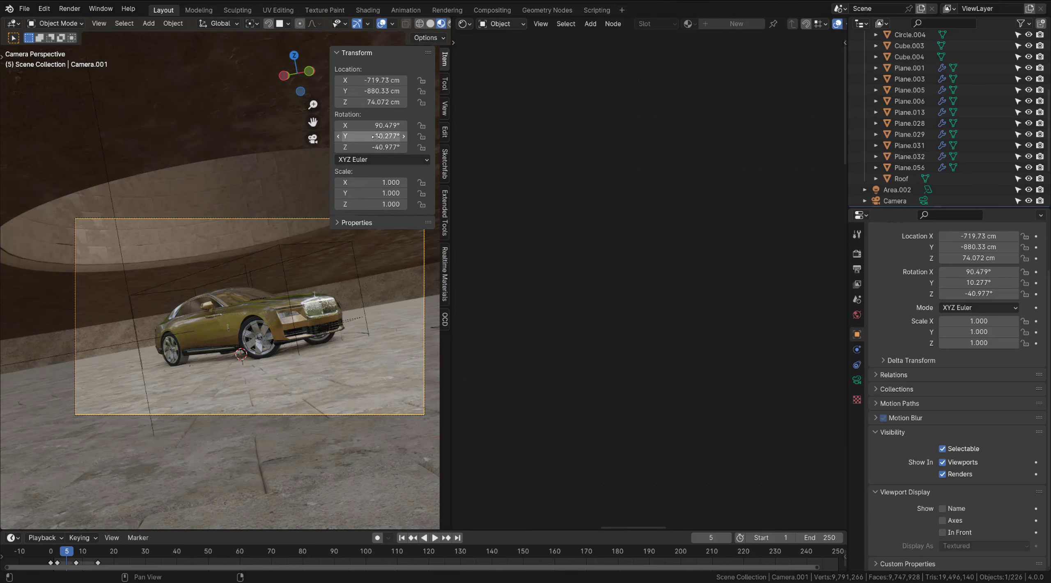
left_click_drag(369, 135, 370, 135)
key("n")
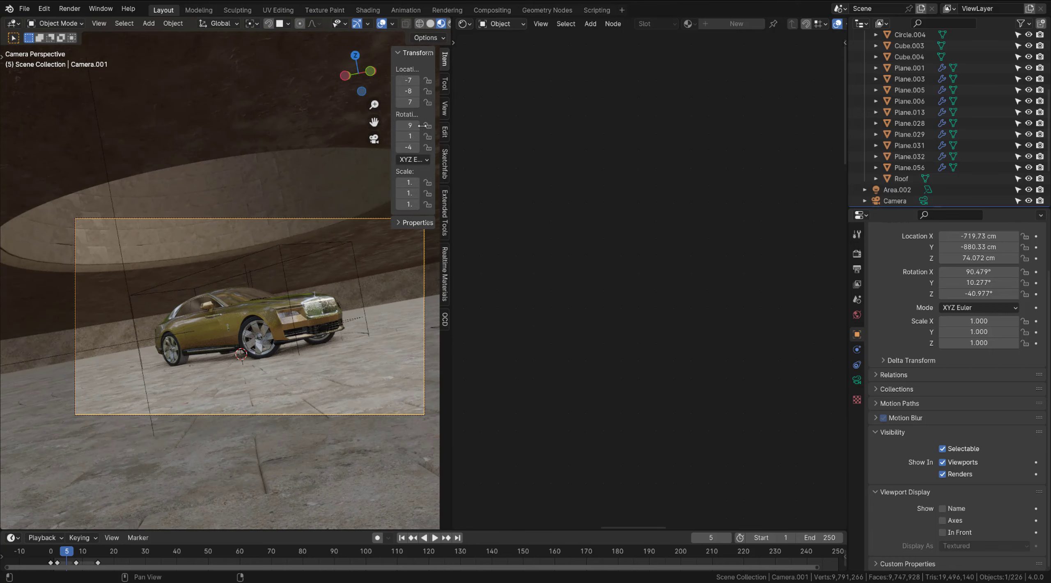
- Switch the camera viewport to Rendered shading to preview the lit car scene
scroll(287, 326, "up", 1)
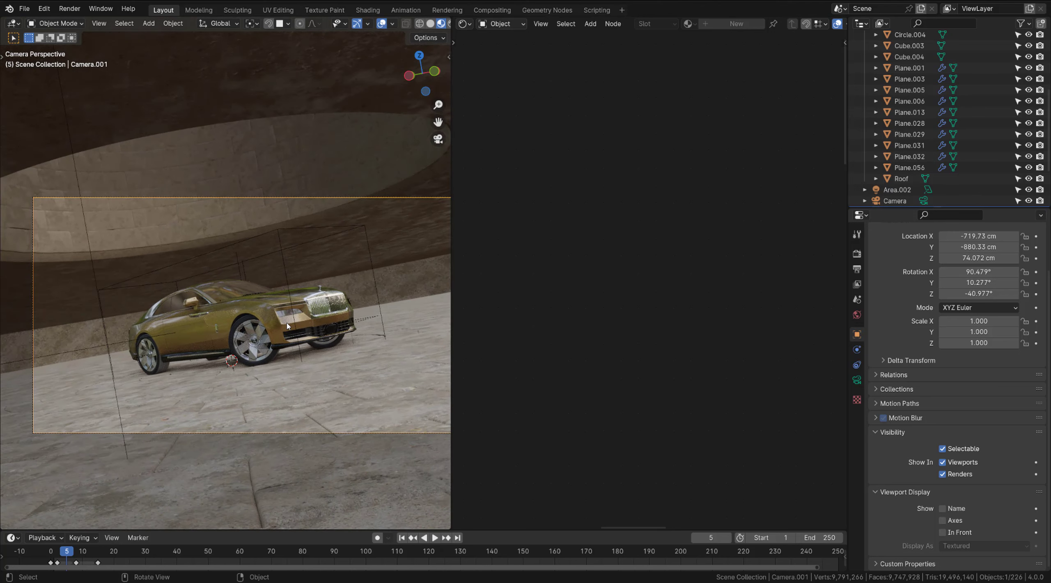
scroll(263, 332, "down", 2)
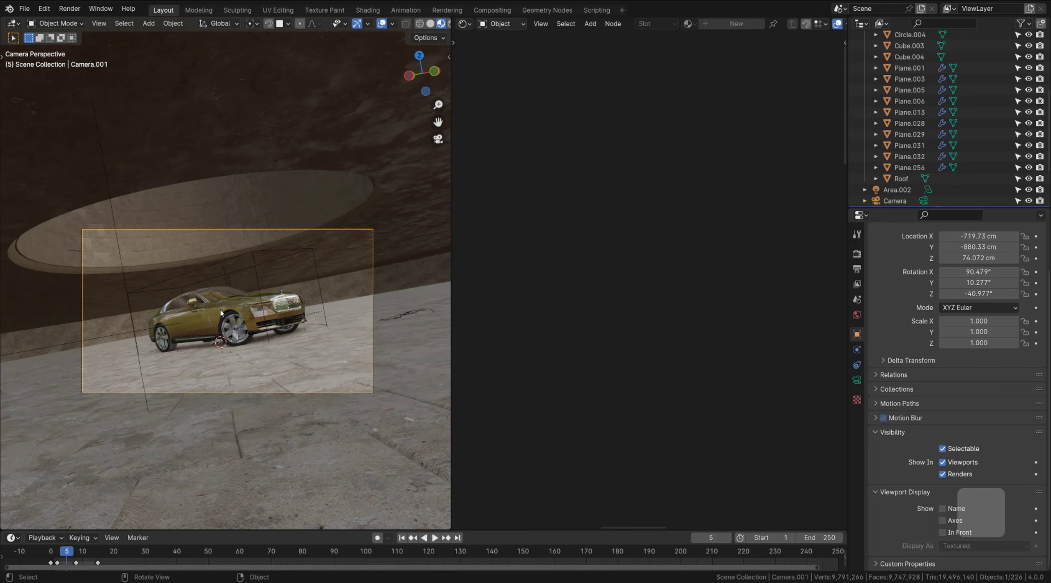
scroll(253, 322, "up", 1)
key("z")
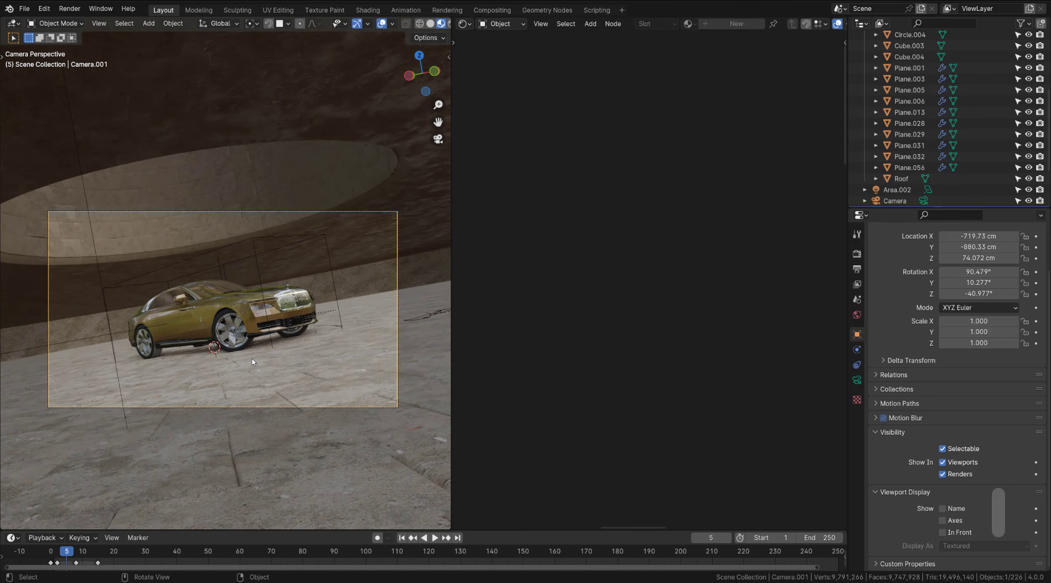
left_click(254, 271)
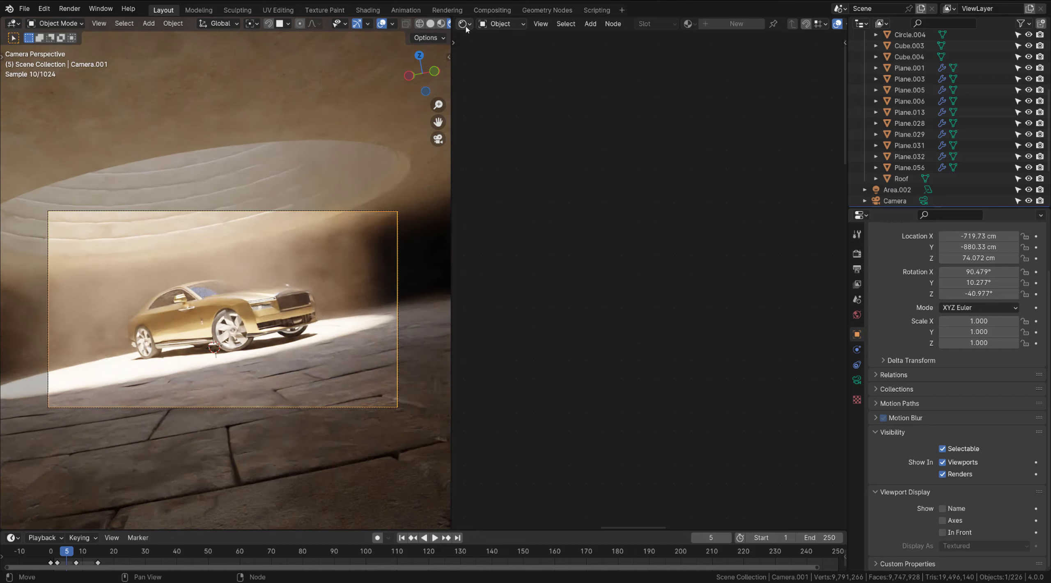
- Split the shader editor horizontally and turn its upper half into a 3D Viewport showing the whole environment
left_click_drag(455, 23, 455, 246)
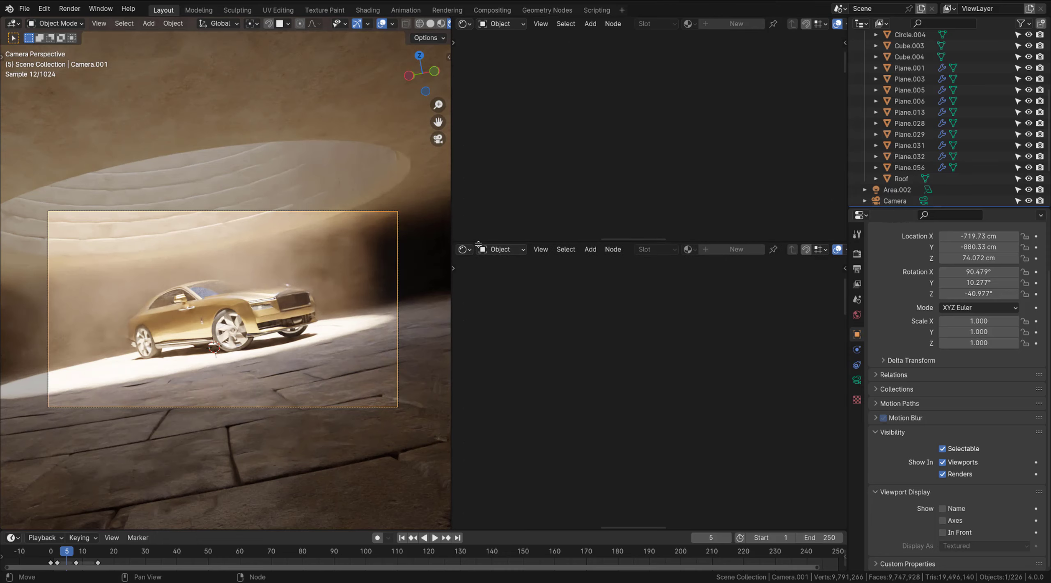
left_click(466, 23)
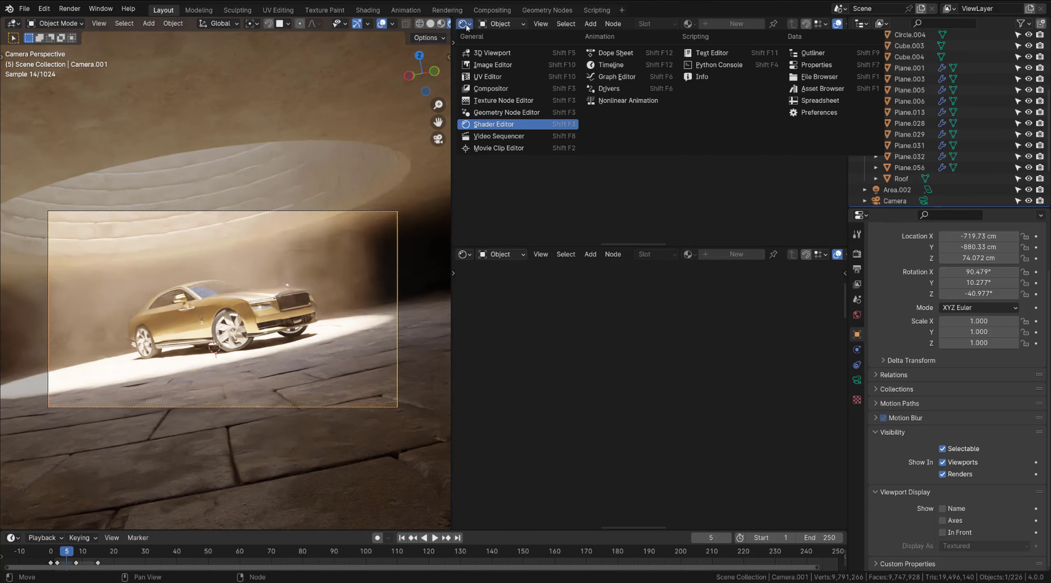
left_click(494, 54)
middle_click_drag(700, 98, 634, 102)
scroll(625, 135, "down", 8)
- Hide the volume boxes Cube.004 and Cube.003 one after the other to compare the render, and unhide both
left_click(647, 100)
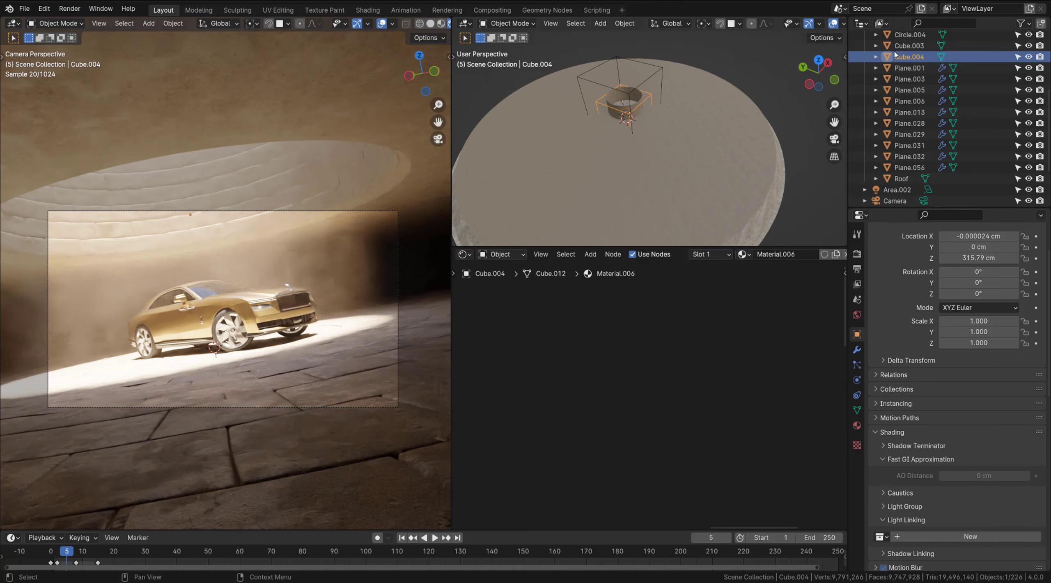
left_click(1029, 57)
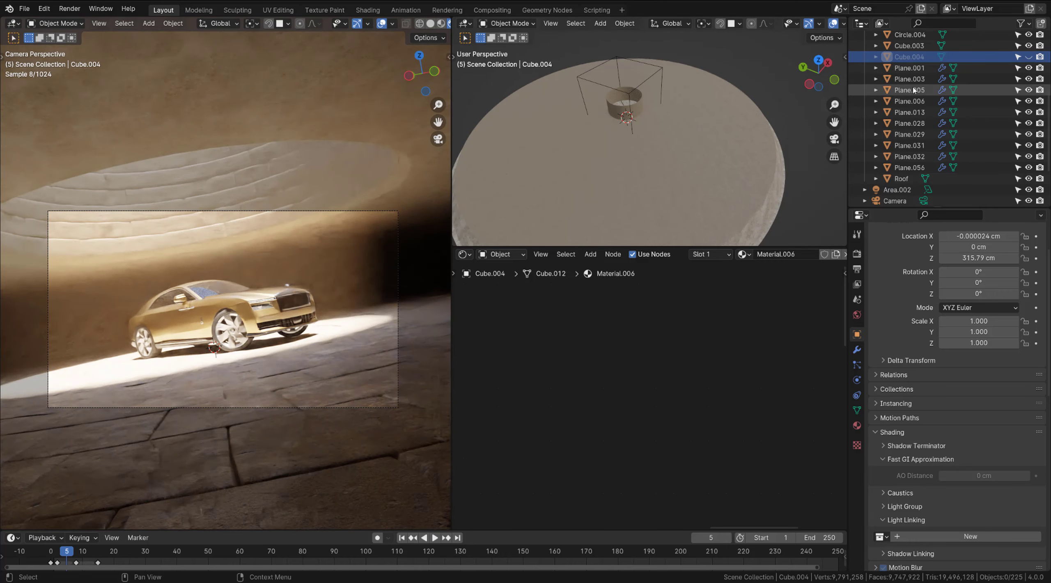
scroll(657, 86, "up", 3)
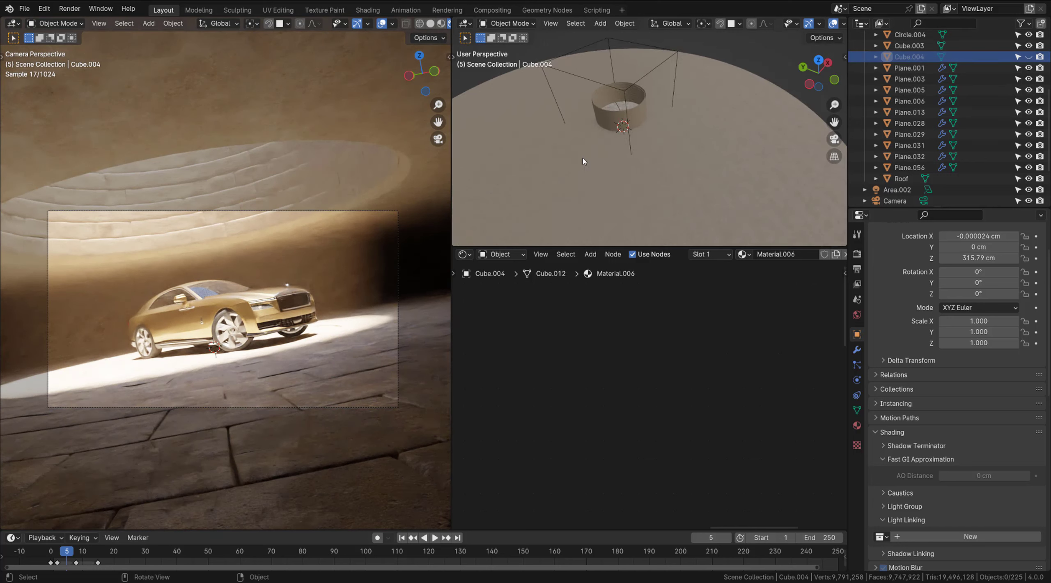
left_click(671, 59)
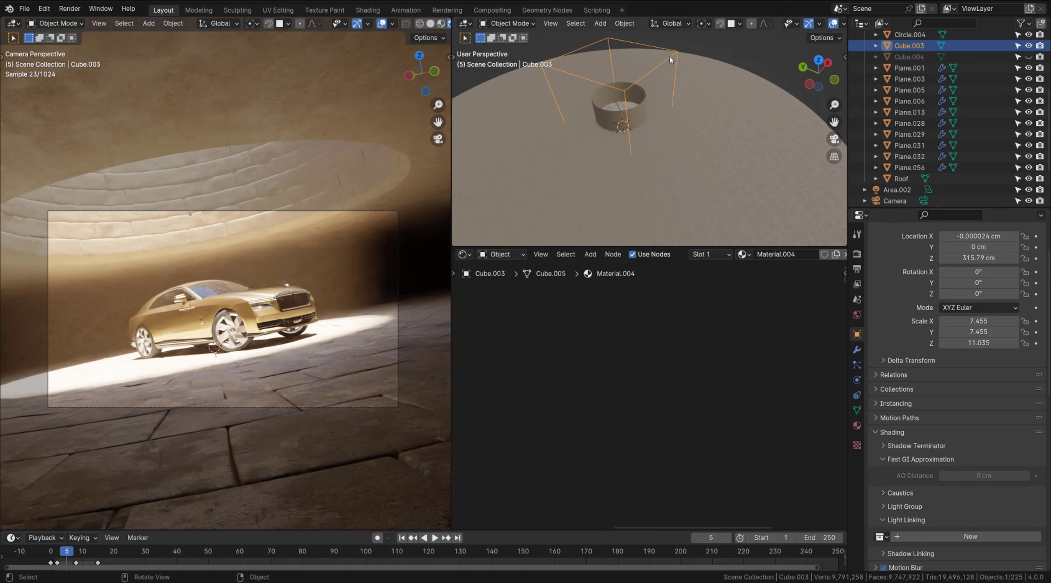
left_click(1029, 45)
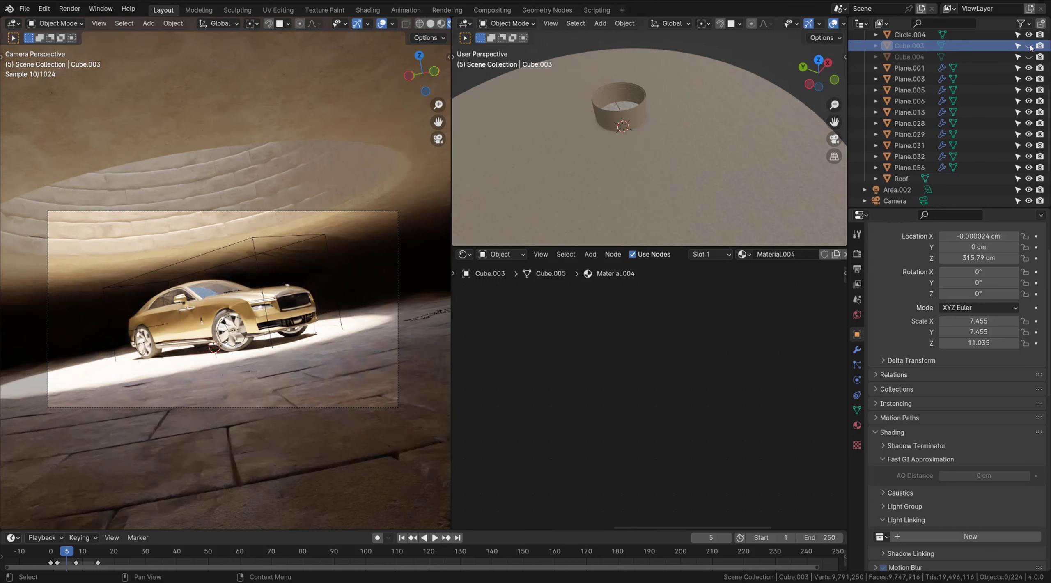
left_click(1029, 45)
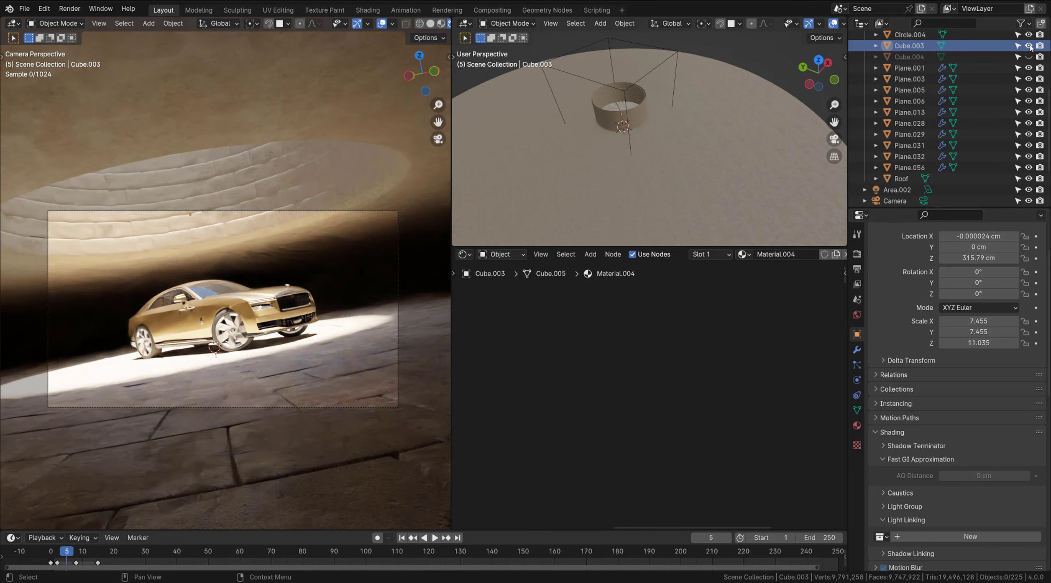
left_click(1029, 57)
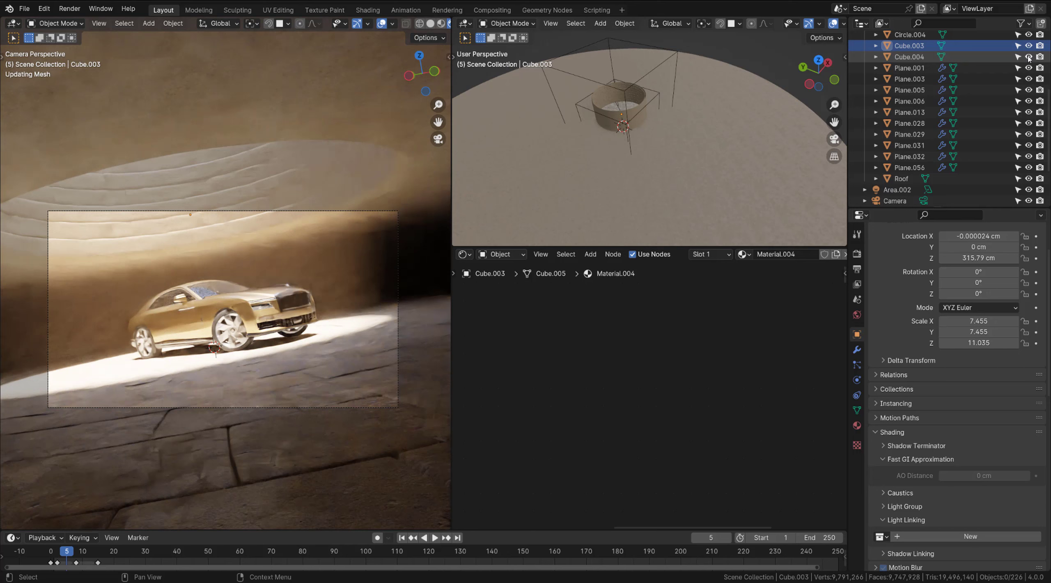
- Rename the smaller volume box Cube.004 as Fog_Heavy
left_click(910, 58)
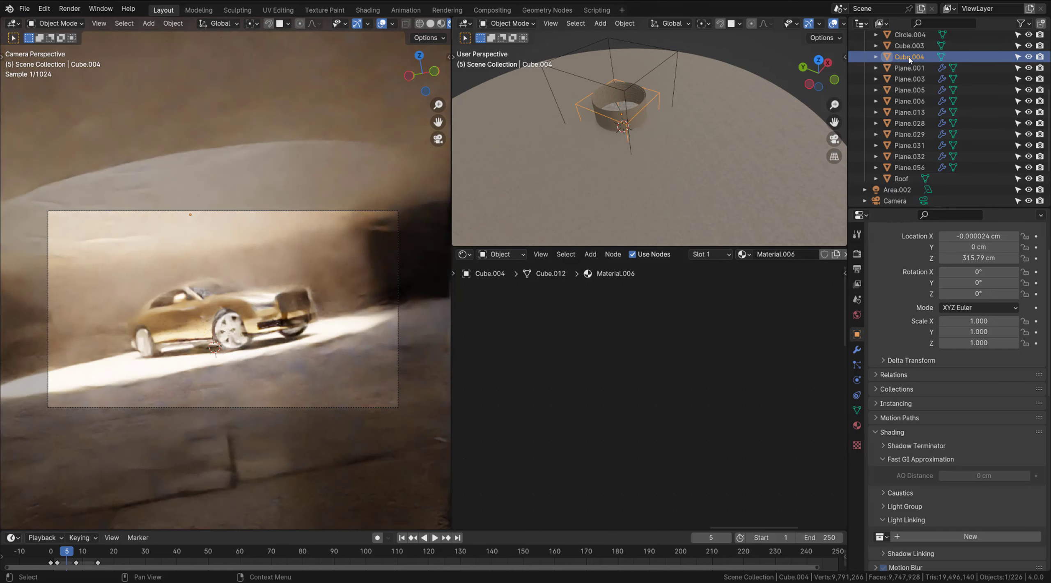
double_click(909, 58)
scroll(910, 60, "up", 3)
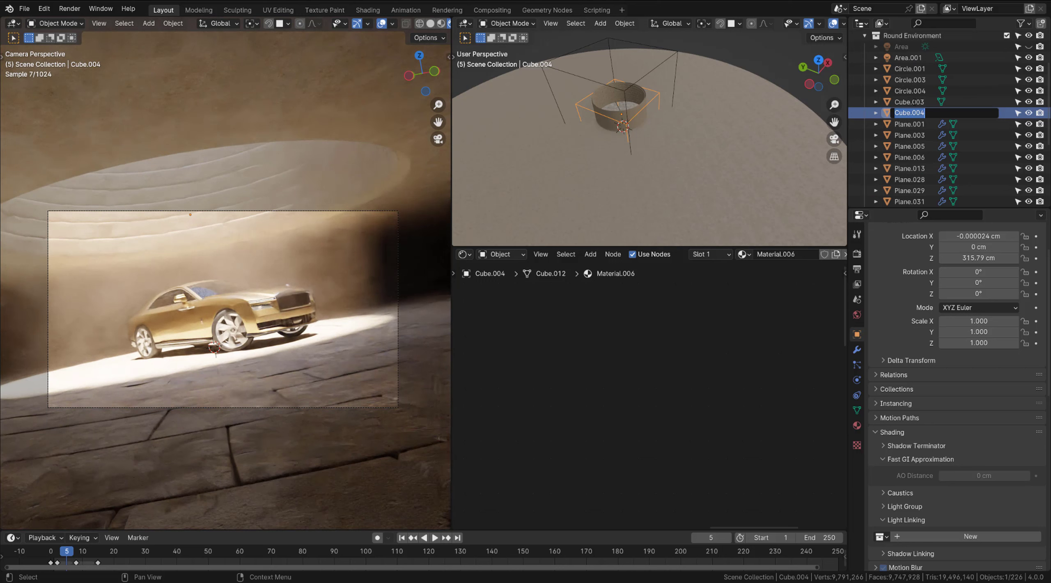
type("Fog")
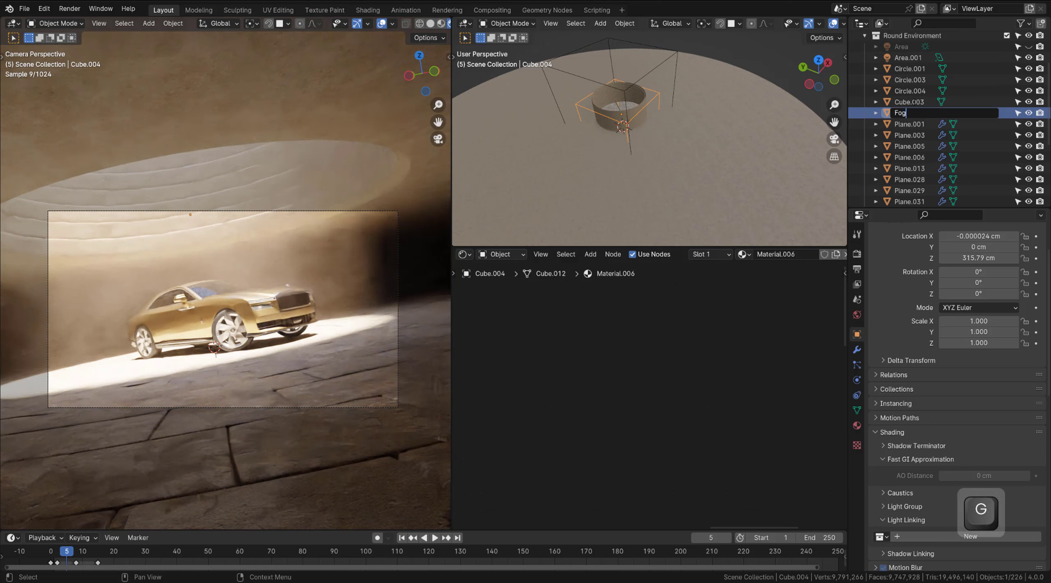
type("_Heavy")
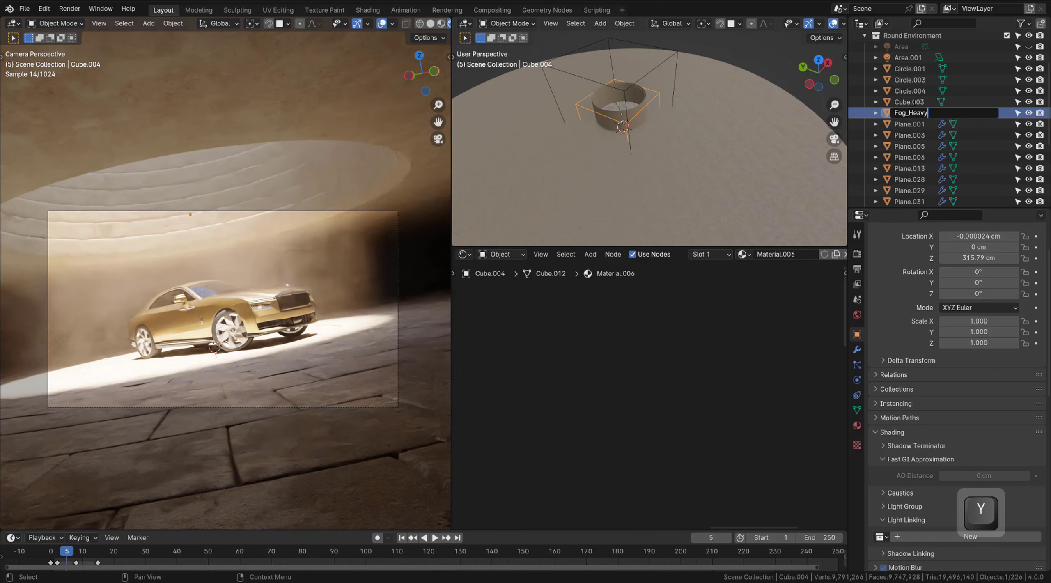
key("Return")
- Toggle the visibility of the larger volume box Cube.003 off and on, and rename it as Fog_Light
left_click(986, 102)
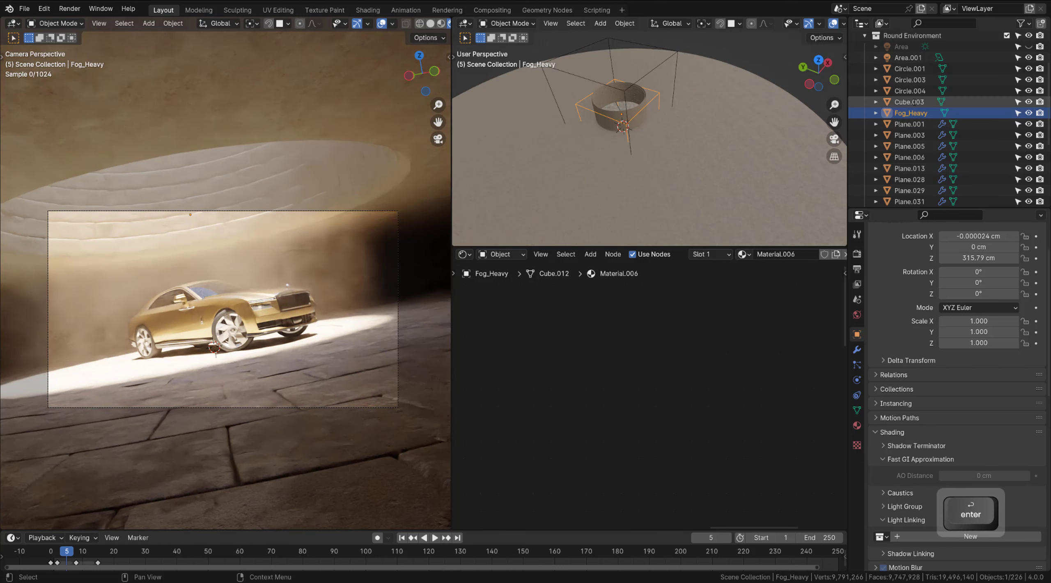
left_click(1029, 102)
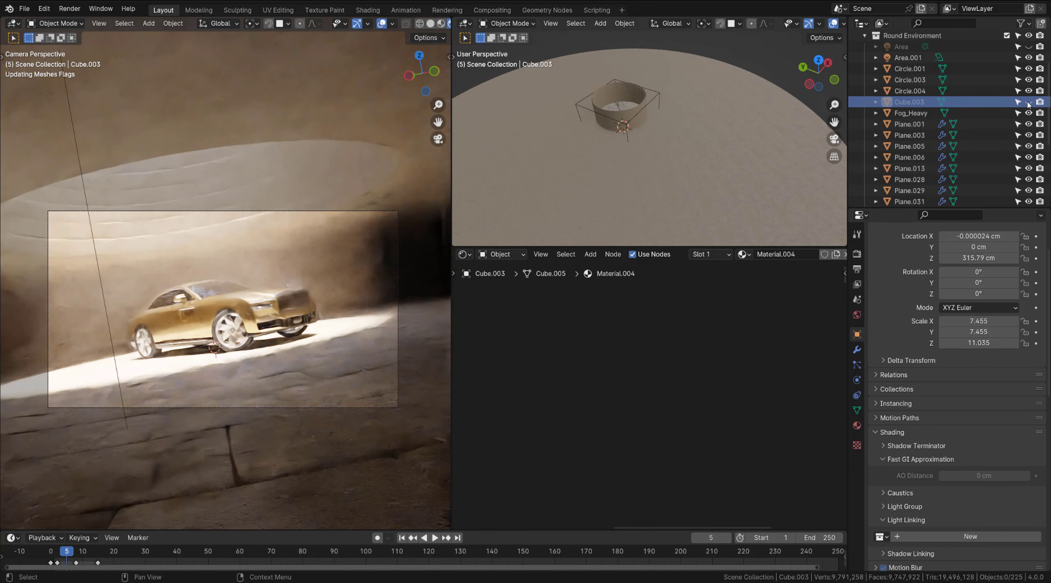
left_click(1028, 102)
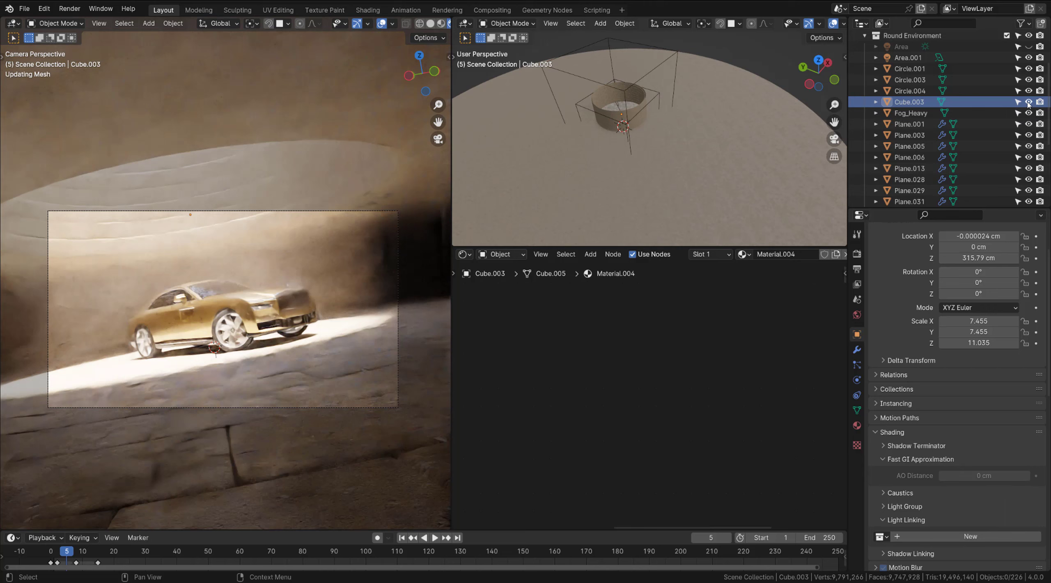
double_click(919, 102)
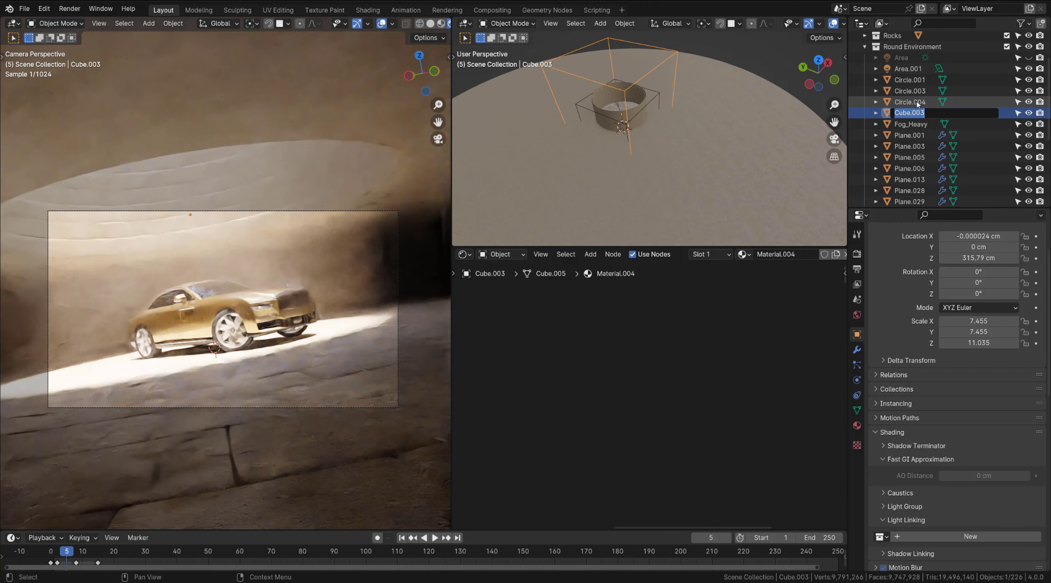
type("Fog")
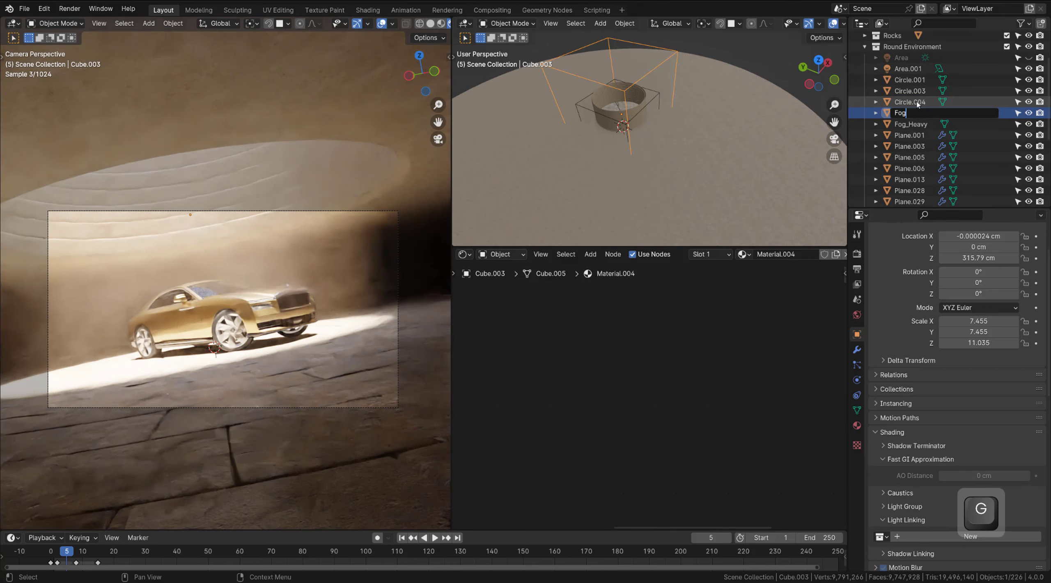
type("_Light")
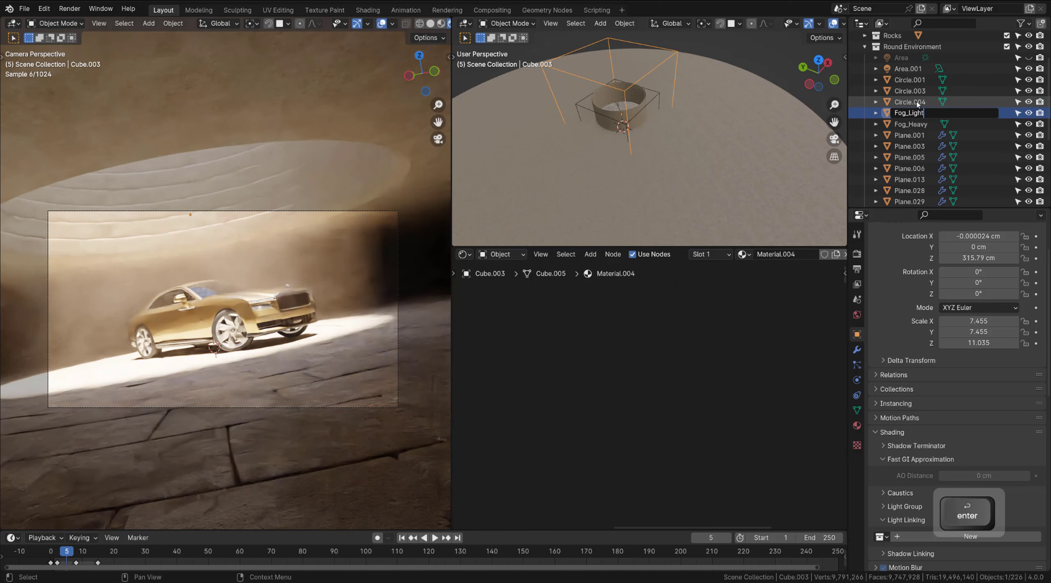
key("Return")
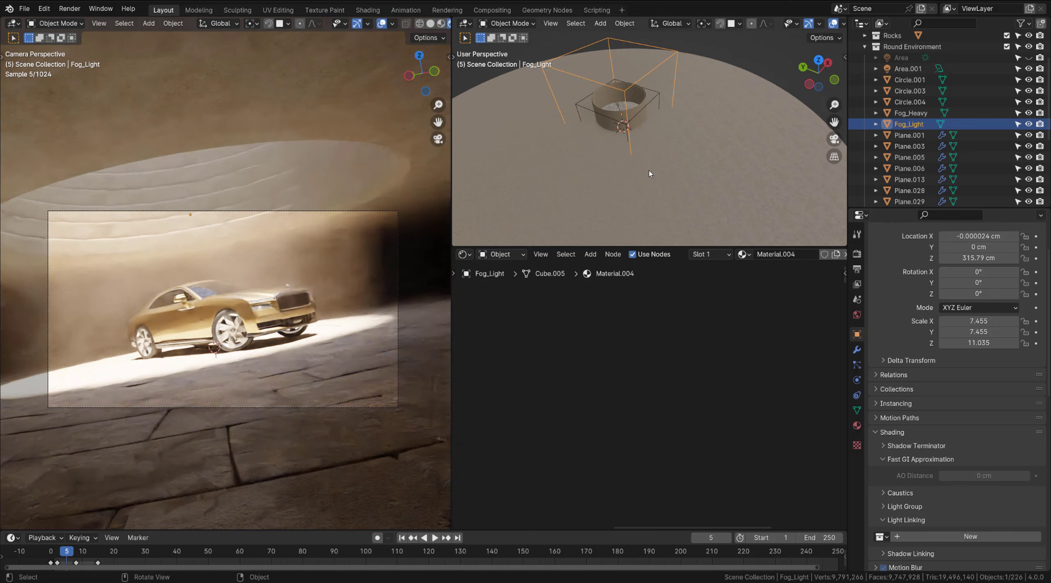
- Select the Fog_Heavy box and examine its volume material nodes, including the Musgrave Texture settings
left_click(654, 105)
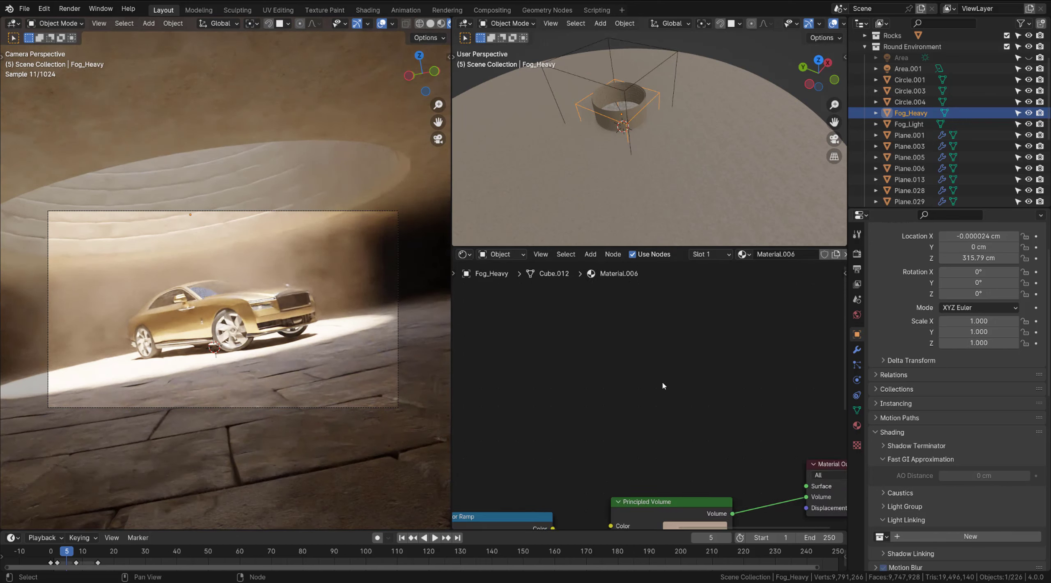
scroll(631, 298, "down", 7)
middle_click_drag(664, 386, 821, 304)
scroll(628, 315, "down", 5)
scroll(621, 339, "up", 5)
scroll(620, 339, "up", 1)
scroll(714, 322, "up", 3)
middle_click_drag(721, 322, 696, 317)
scroll(637, 390, "up", 1)
scroll(637, 389, "up", 3)
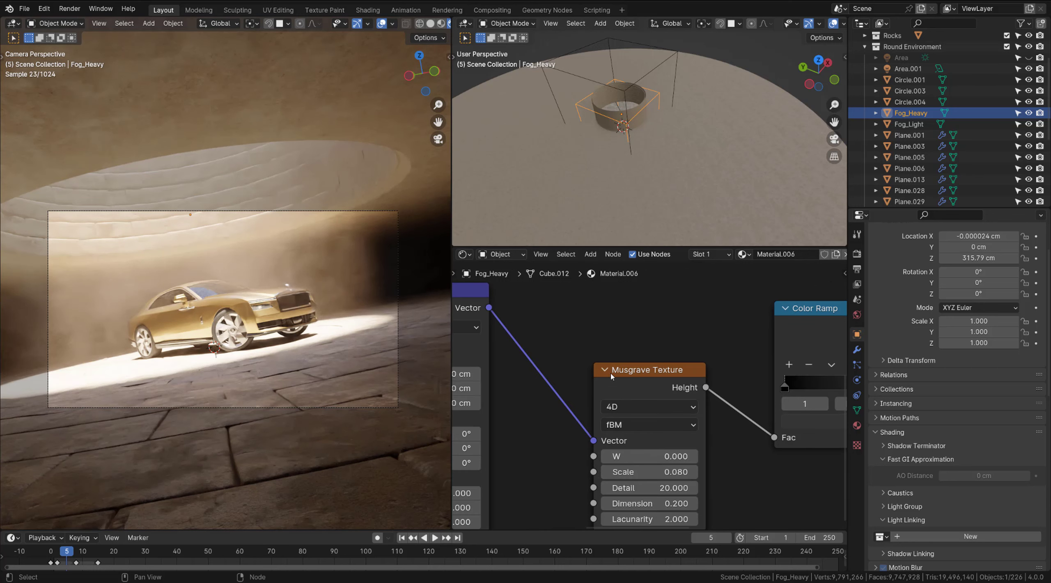
- Switch the camera viewport back to Material Preview shading
key("z")
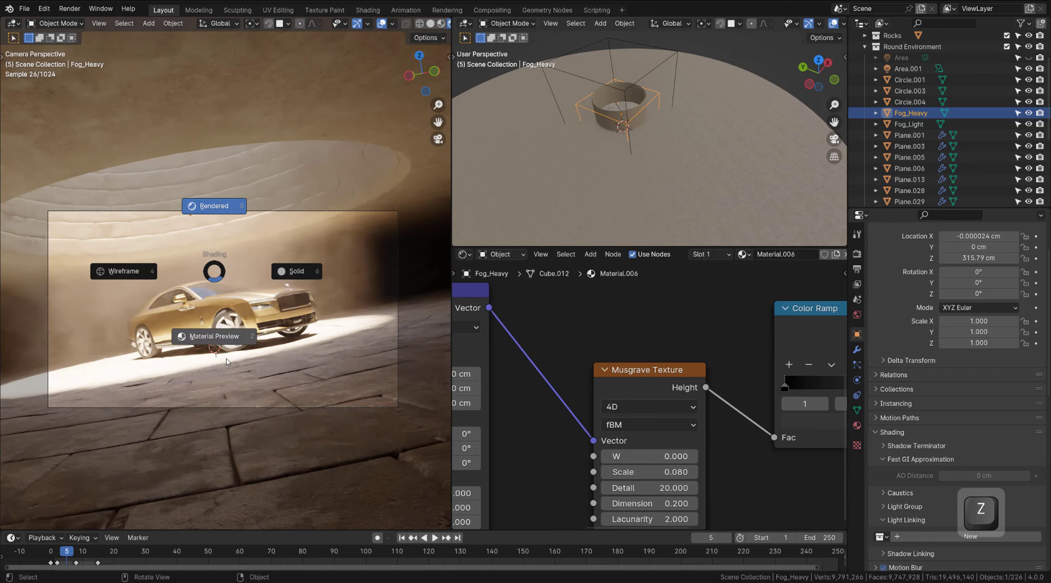
left_click(228, 361)
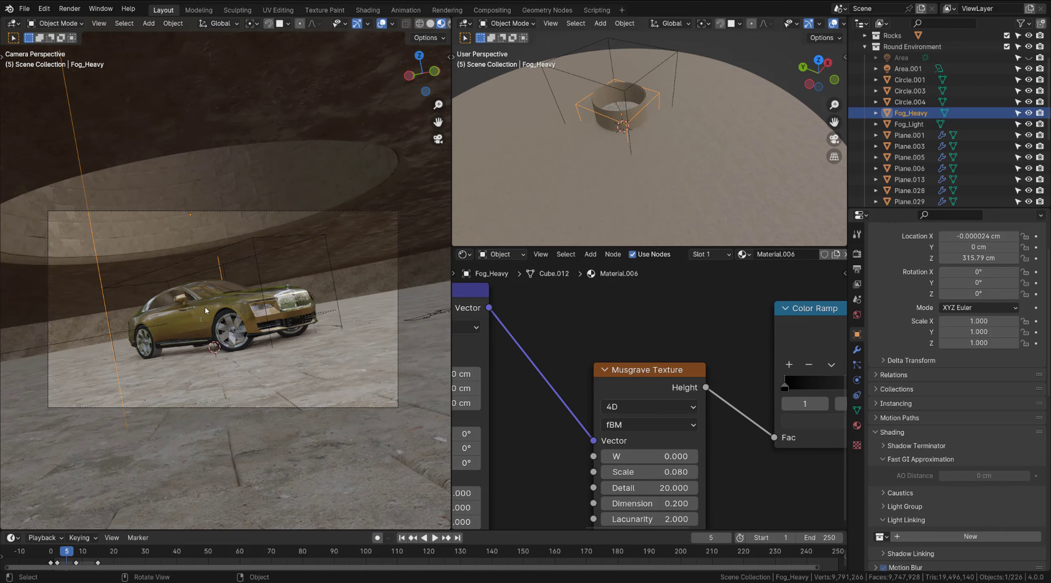
- Isolate the Fog_Heavy box in local view and set its viewport display to Textured
middle_click_drag(673, 78, 637, 98)
scroll(636, 111, "up", 2)
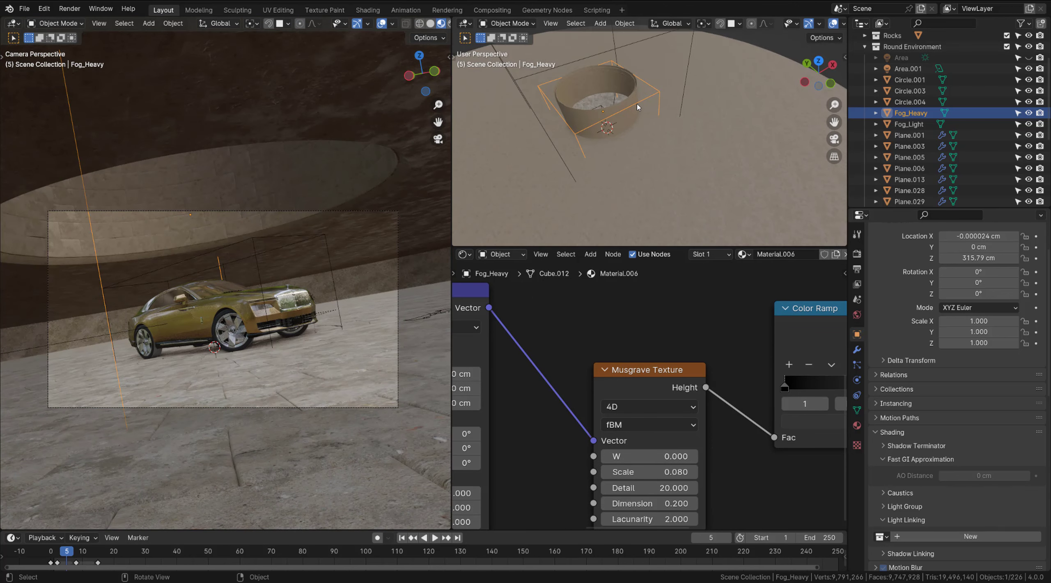
key("KP_Divide")
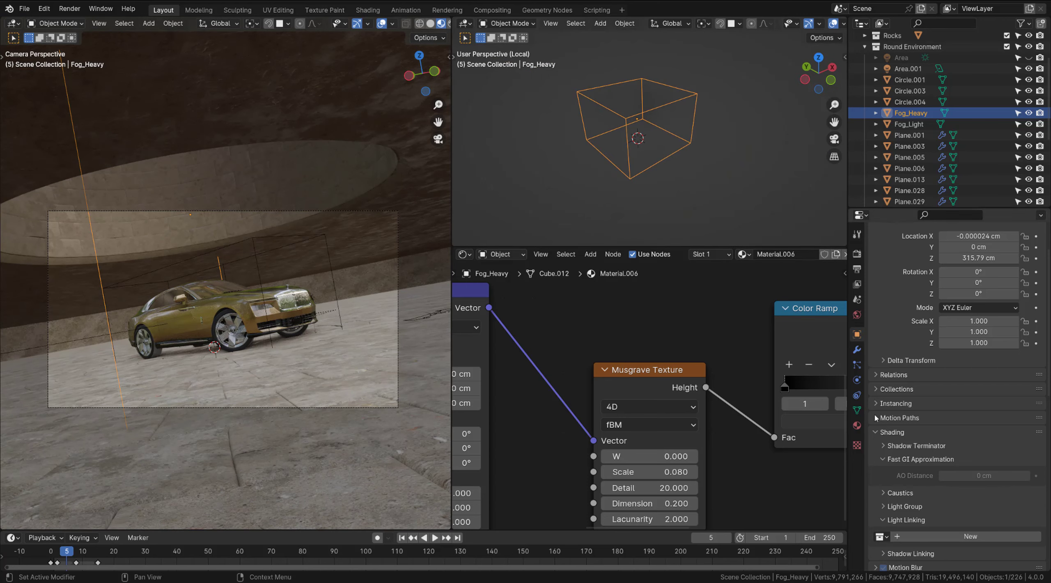
scroll(931, 444, "down", 15)
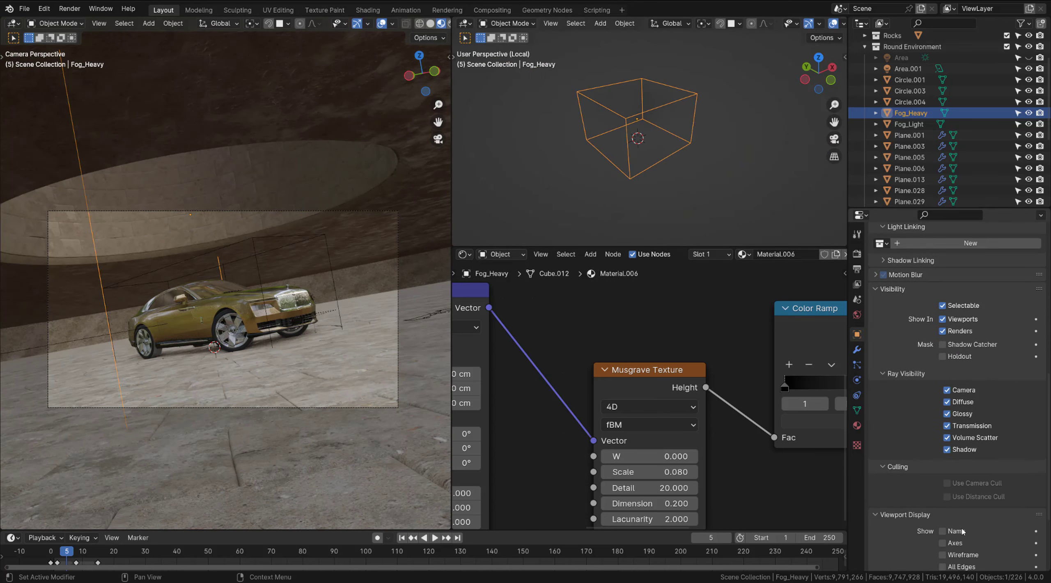
left_click(977, 518)
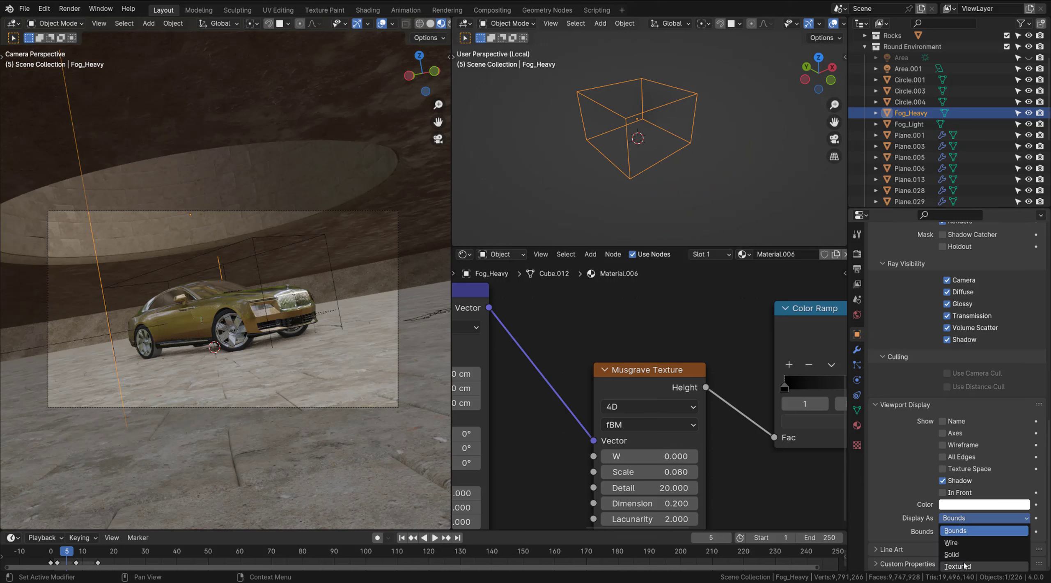
left_click(977, 567)
middle_click_drag(613, 144, 601, 103)
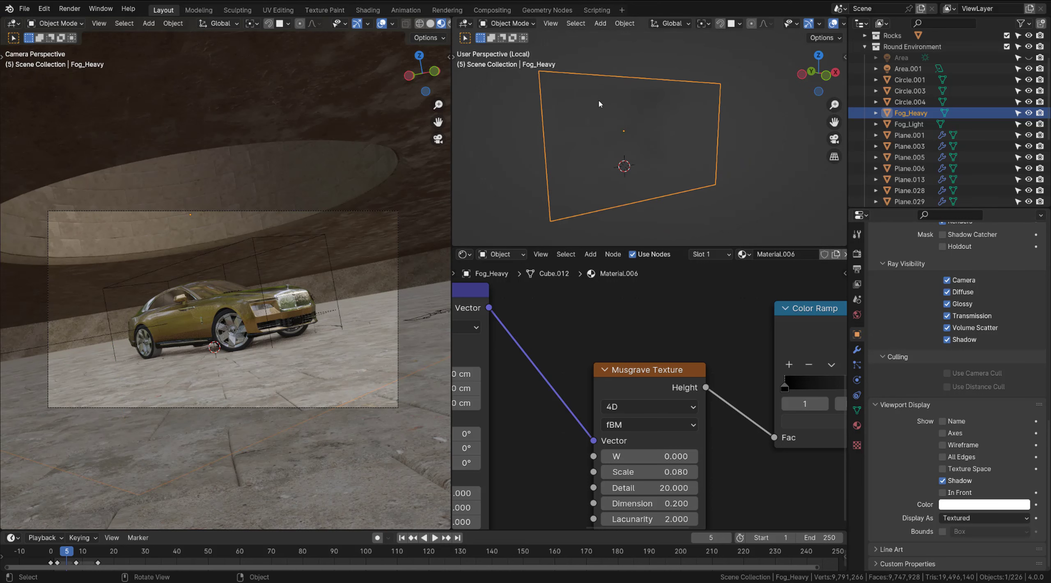
- Preview the Musgrave Texture node's output directly on the surface of the isolated Fog_Heavy box
key("z")
left_click(727, 120)
key("z")
left_click(660, 208)
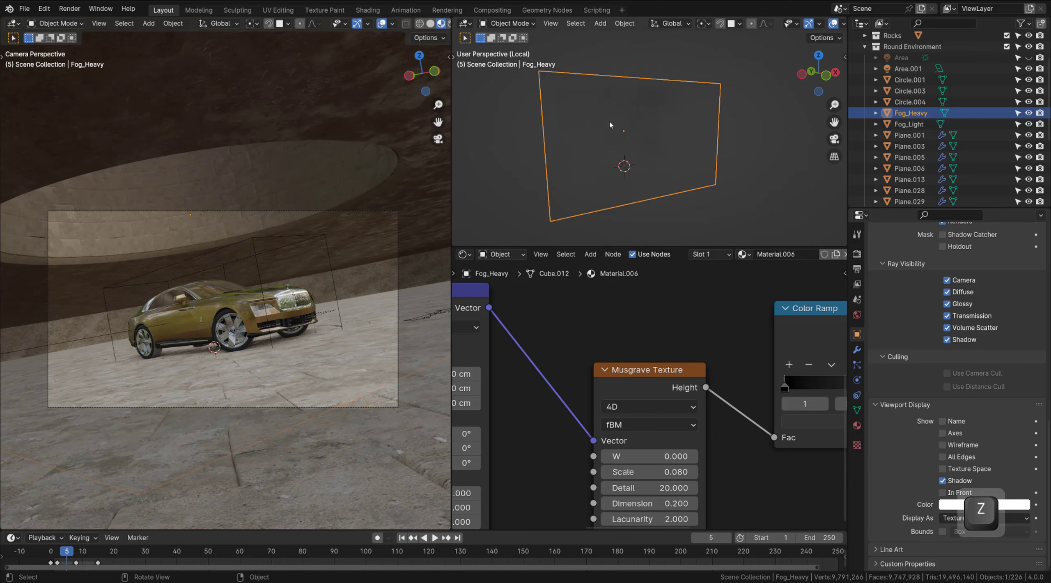
middle_click_drag(610, 122, 653, 143)
scroll(652, 143, "down", 3)
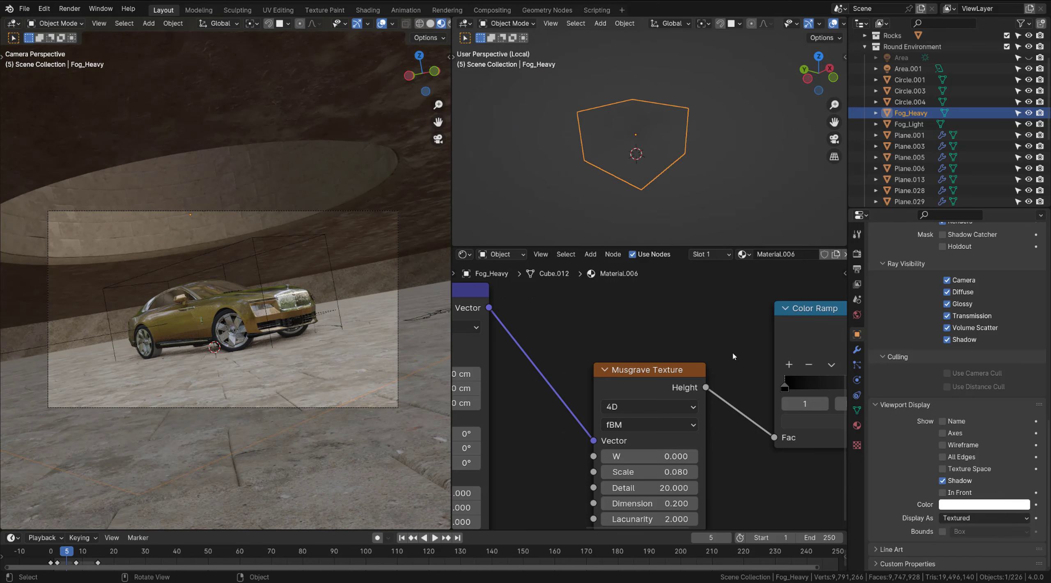
left_click(650, 381, "ctrl+shift")
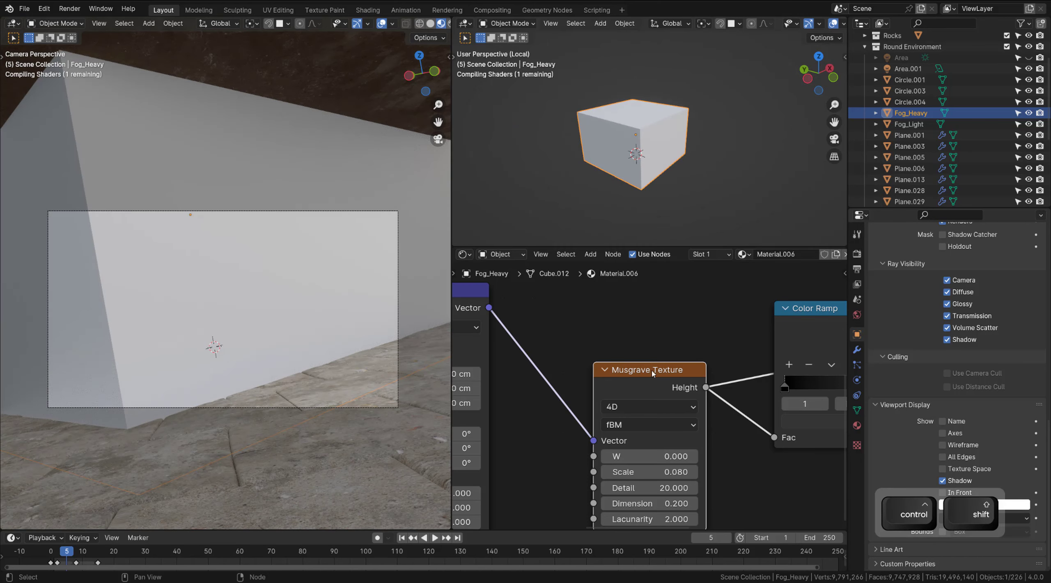
middle_click_drag(662, 136, 635, 147)
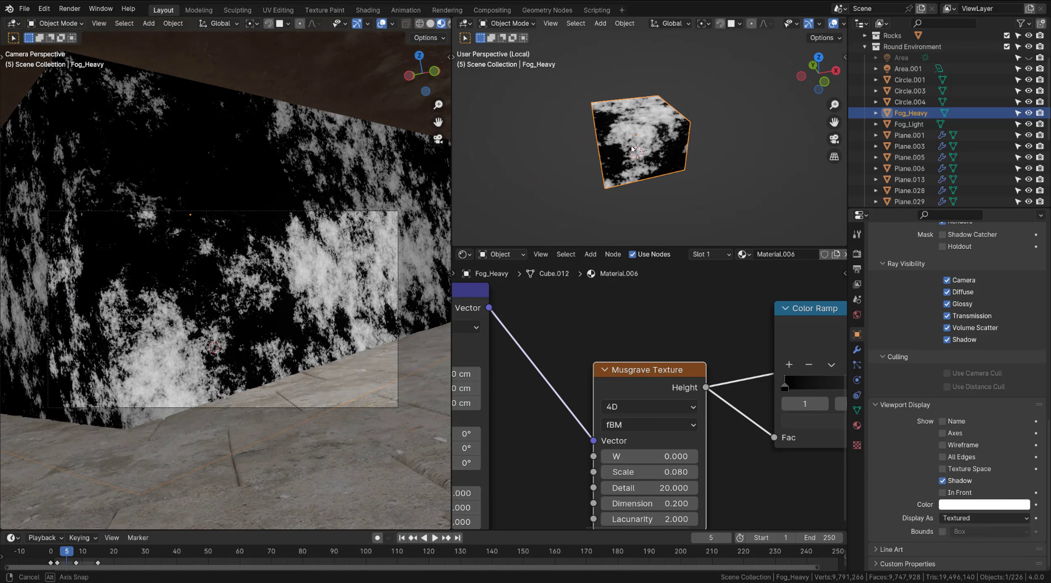
scroll(629, 151, "up", 2)
scroll(645, 375, "down", 2)
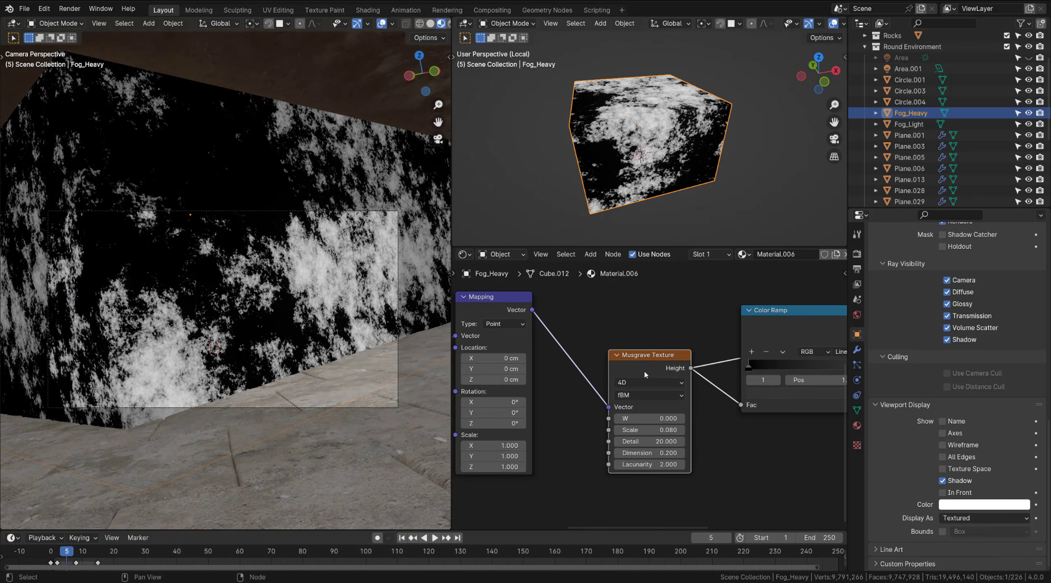
- Check the Musgrave Texture's dimension options and try shifting its W value while watching the pattern on the box
scroll(660, 365, "up", 1)
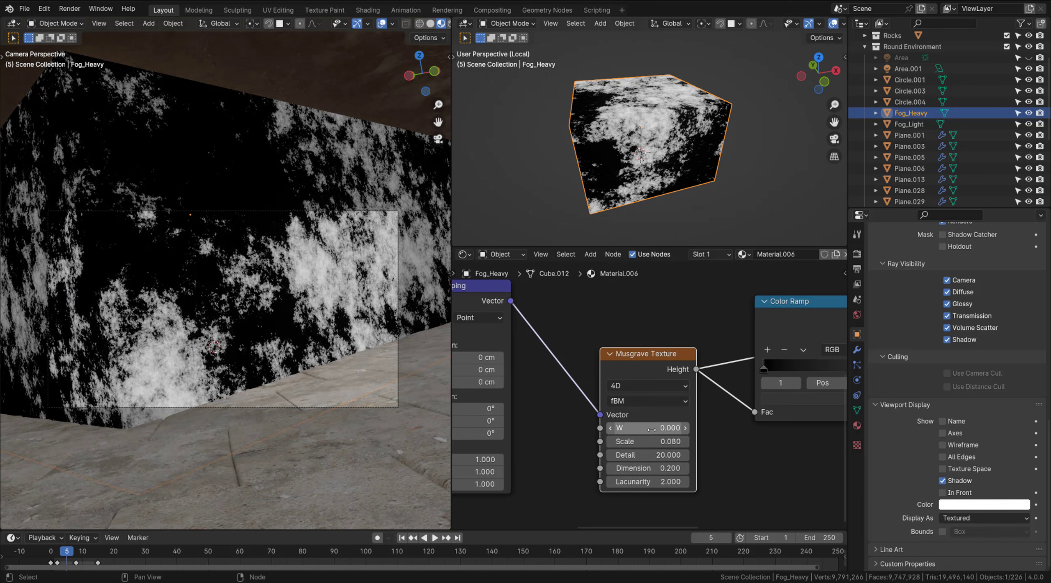
scroll(635, 392, "up", 2)
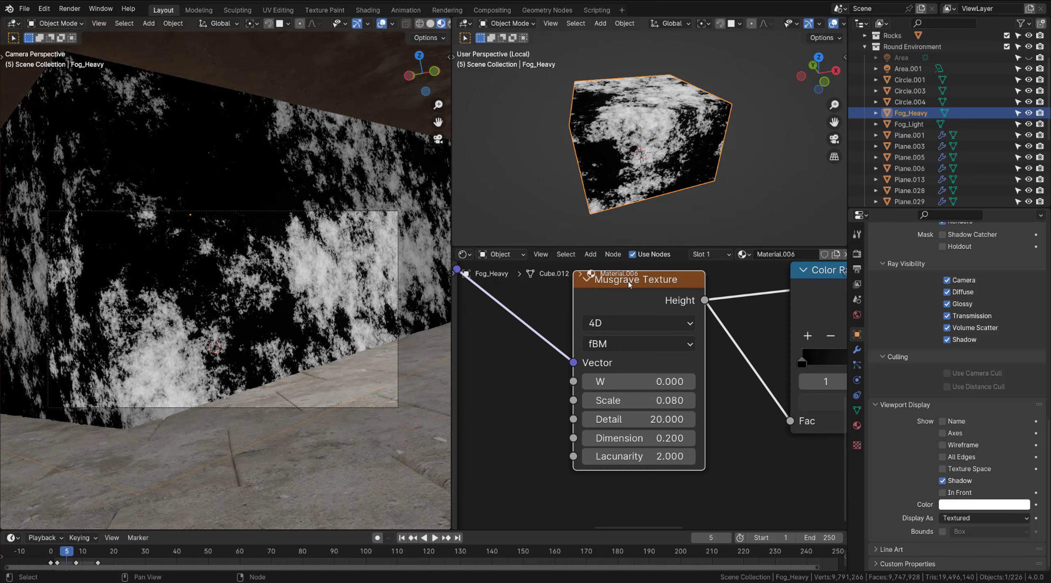
left_click(631, 322)
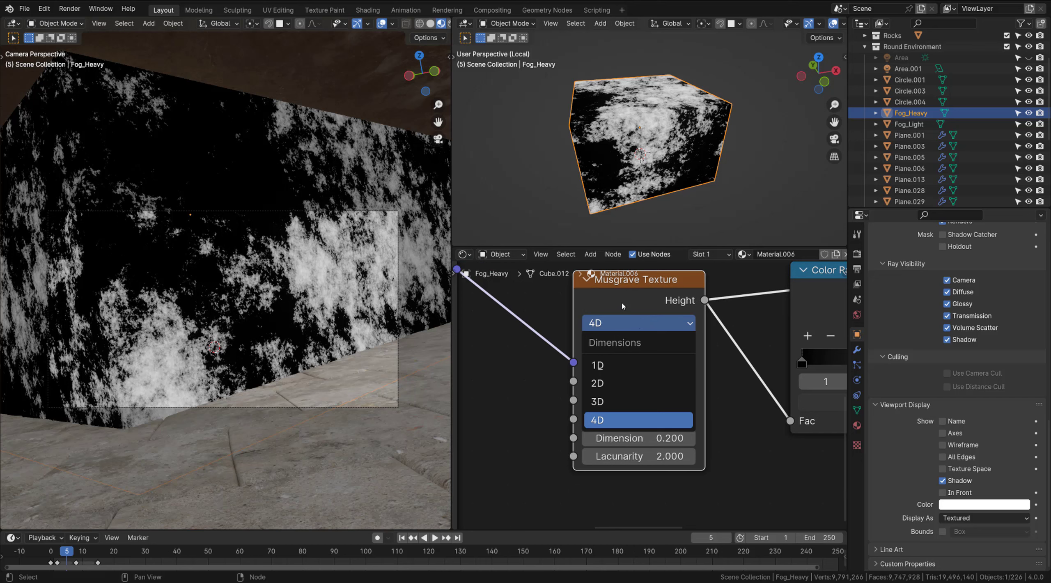
middle_click_drag(635, 124, 732, 133)
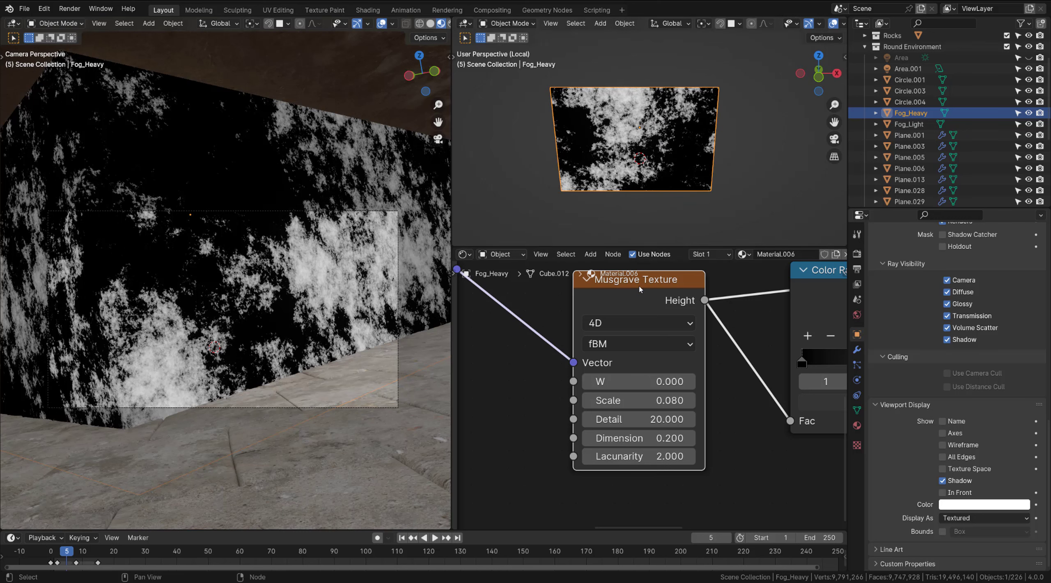
left_click_drag(638, 382, 746, 381)
right_click(636, 380)
middle_click_drag(610, 110, 604, 150)
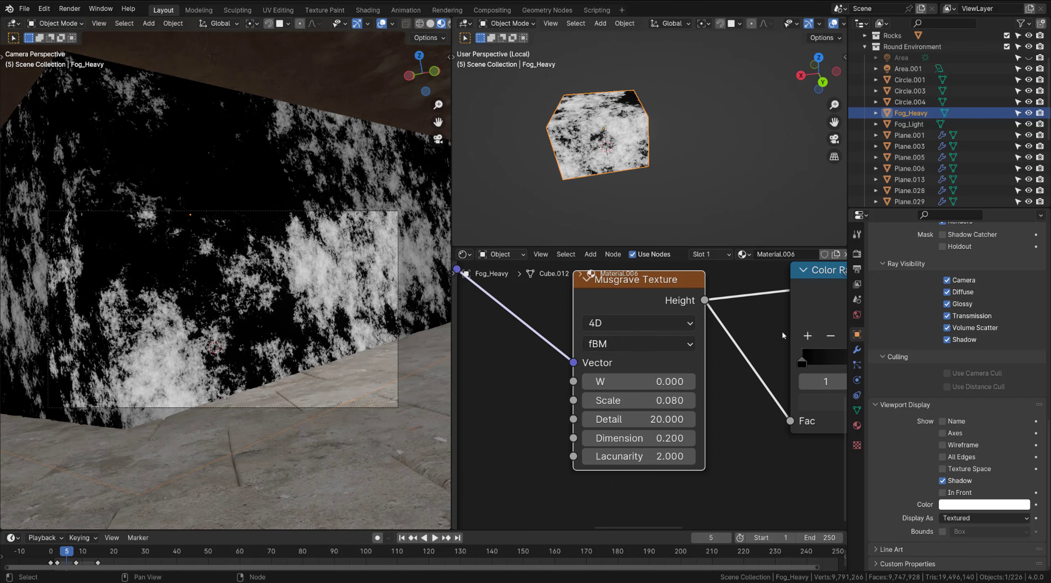
- Examine how the Texture Coordinate, Mapping, Musgrave Texture and Color Ramp nodes feed the Principled Volume's Density
middle_click_drag(767, 284, 683, 370)
scroll(678, 366, "down", 6)
middle_click_drag(530, 350, 657, 352)
scroll(654, 345, "up", 5)
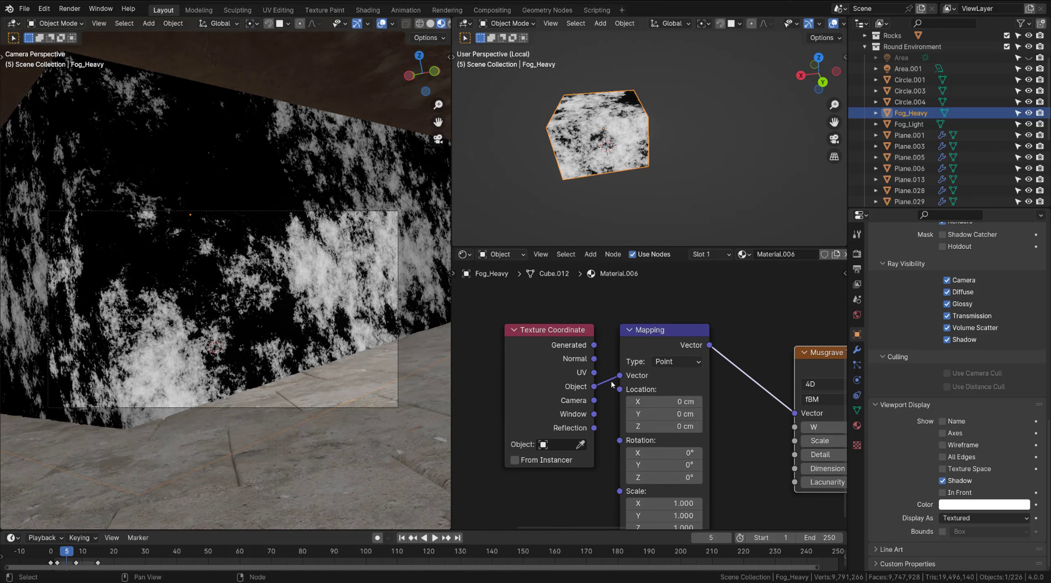
scroll(555, 354, "down", 4)
middle_click_drag(715, 320, 632, 318)
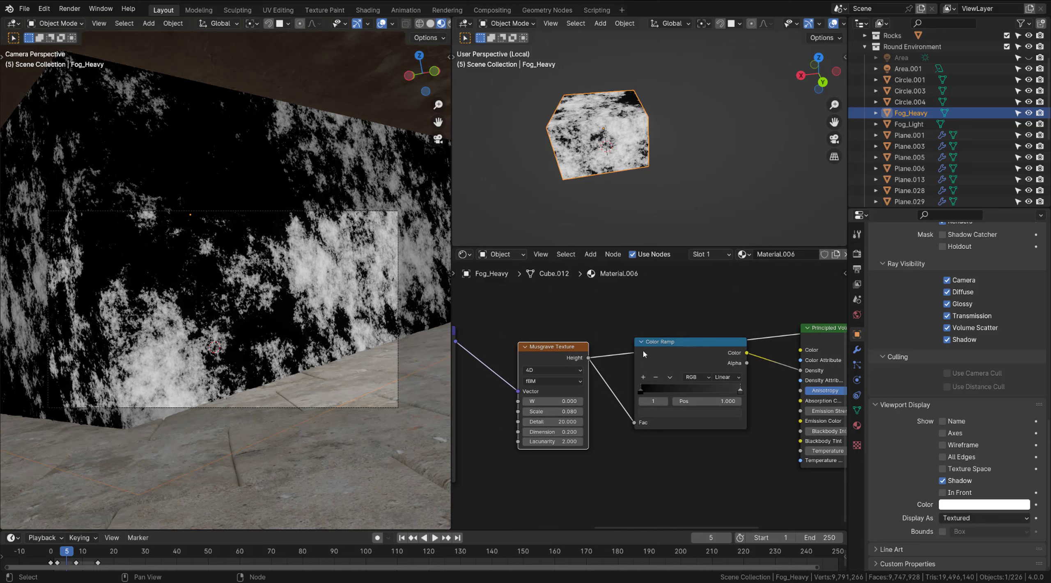
middle_click_drag(725, 332, 572, 333)
scroll(669, 370, "up", 3)
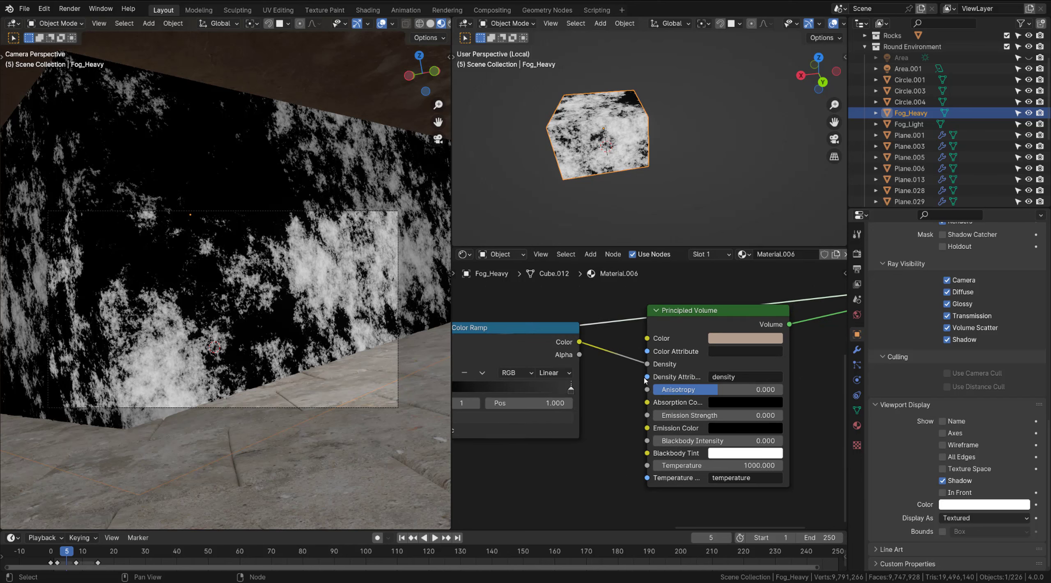
scroll(672, 356, "down", 3)
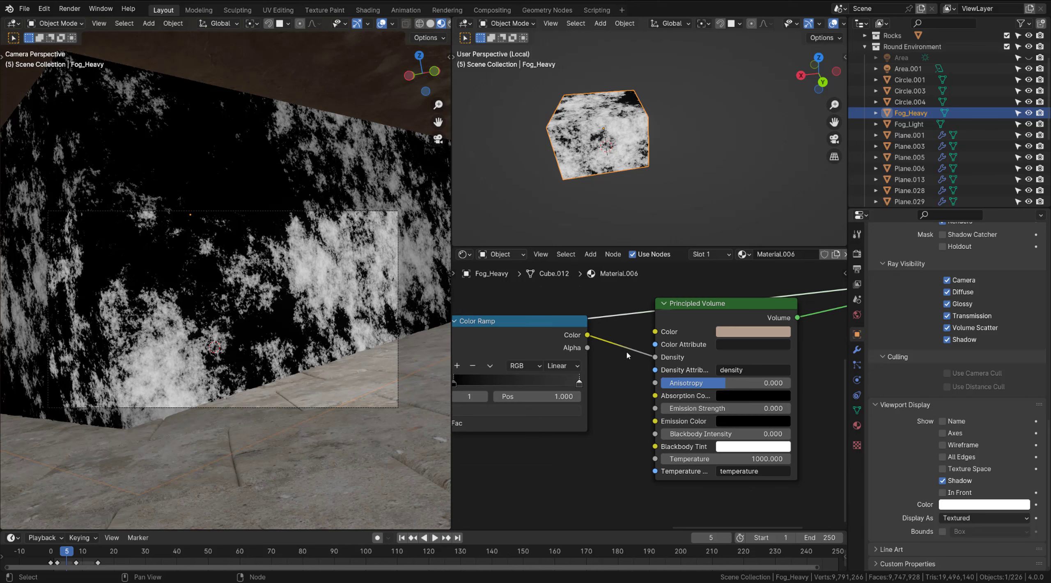
- Try different brightness levels for the Color Ramp's end stop, finishing with a colour value of 0.018
middle_click_drag(632, 353, 748, 348)
left_click(679, 336)
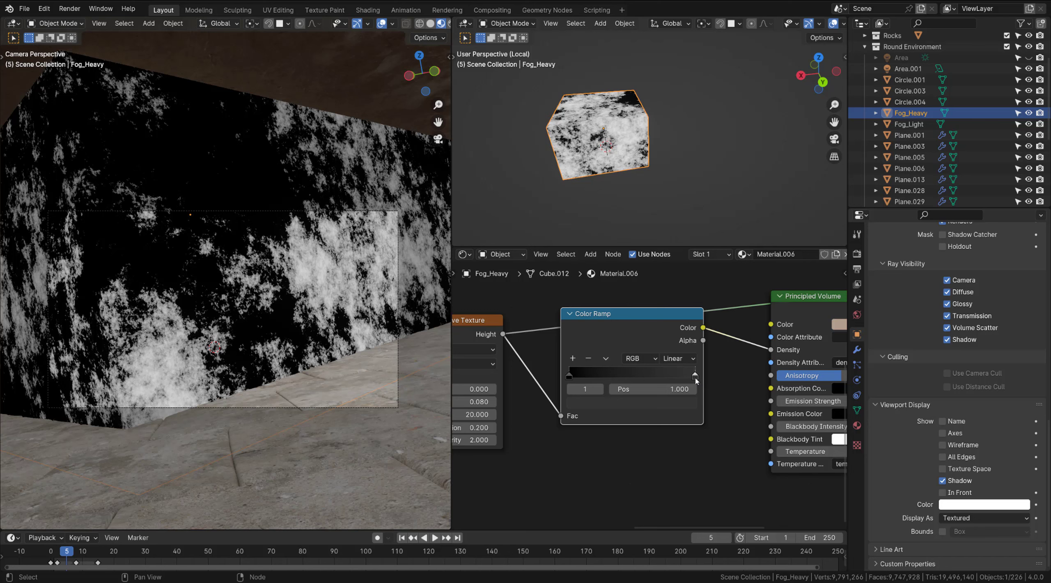
scroll(677, 362, "up", 1)
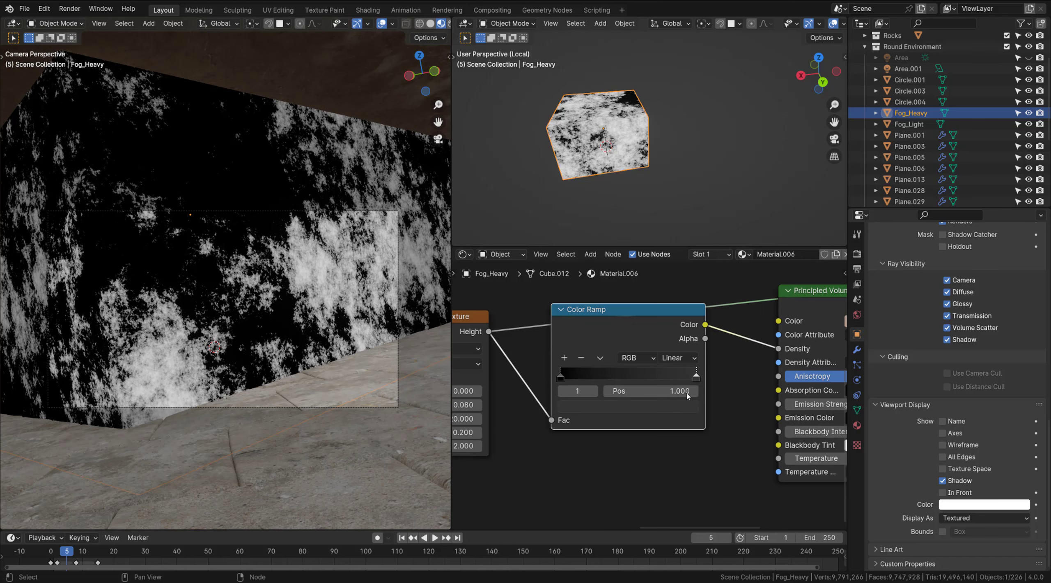
left_click(677, 408)
left_click_drag(686, 291, 686, 206)
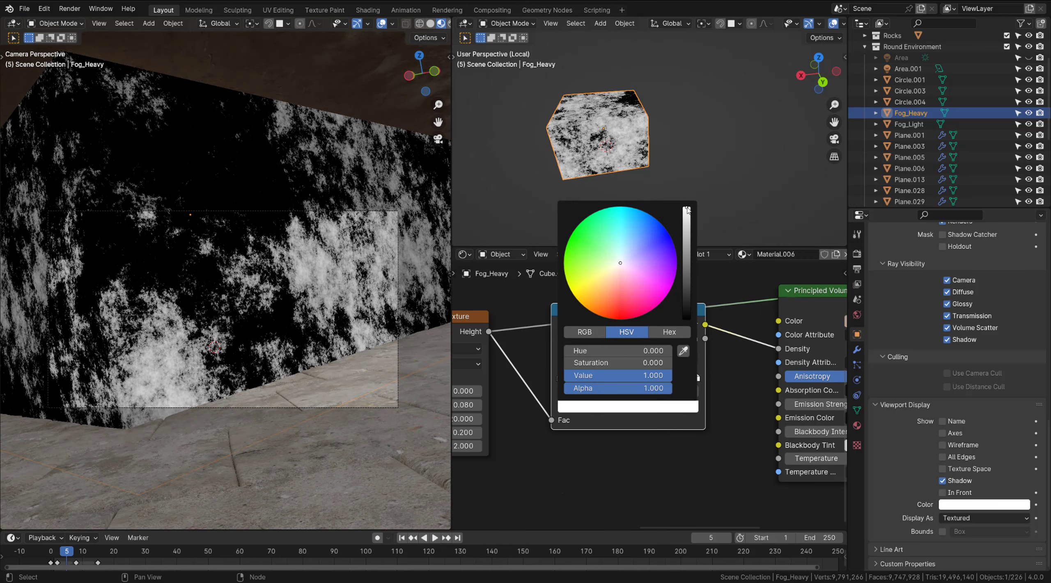
left_click(686, 296)
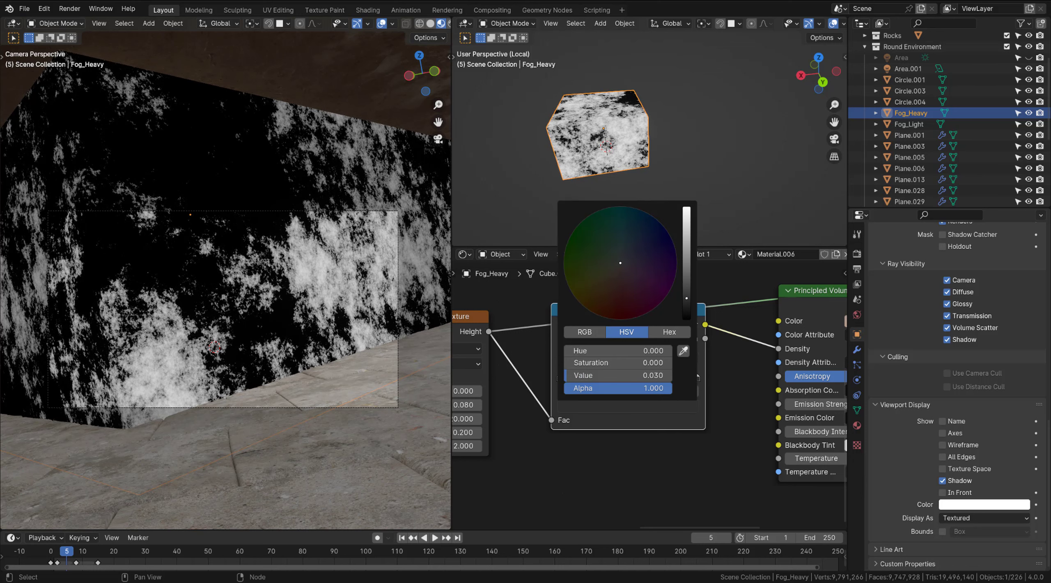
mouse_move(686, 298)
left_mouse_down()
mouse_move(687, 215)
mouse_move(687, 302)
left_mouse_up()
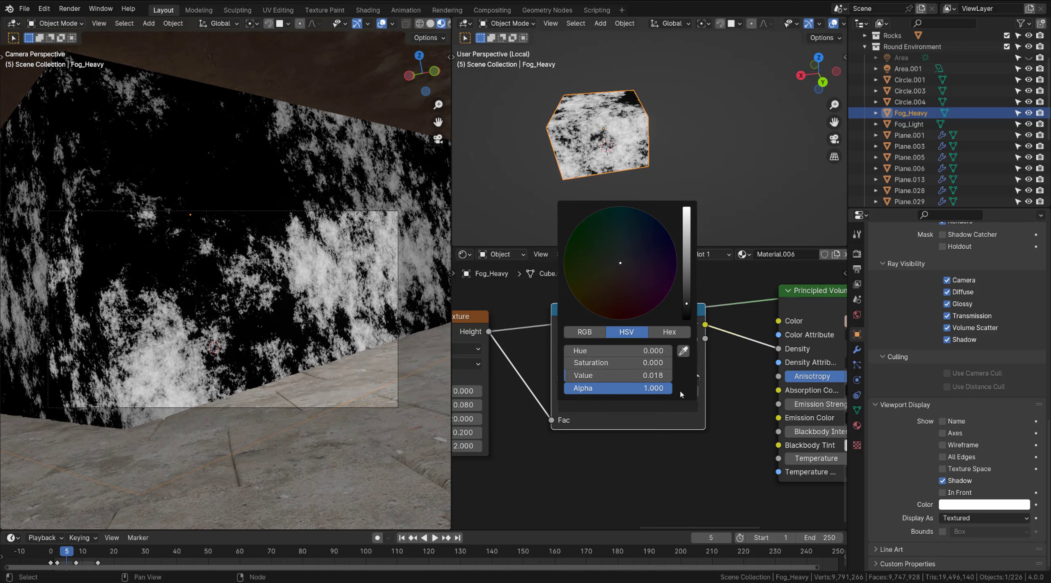
left_click(744, 412)
- Examine the Principled Volume settings and its connection to the Material Output's Volume input
scroll(756, 331, "down", 4)
middle_click_drag(756, 331, 557, 339)
scroll(584, 348, "up", 3)
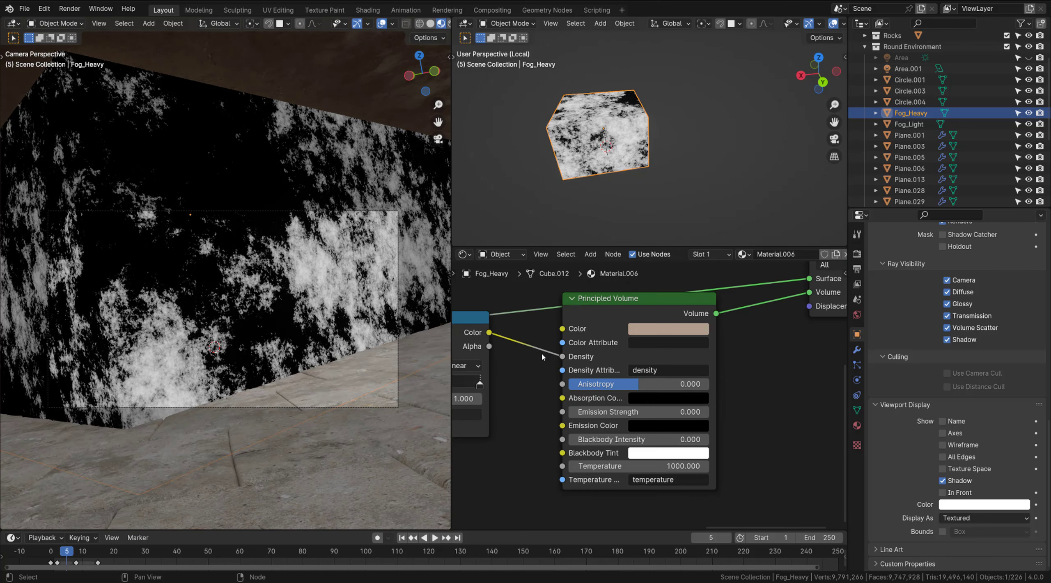
left_click(623, 299)
middle_click_drag(622, 299, 631, 328)
scroll(602, 315, "down", 2)
middle_click_drag(710, 317, 509, 360)
scroll(512, 374, "up", 2)
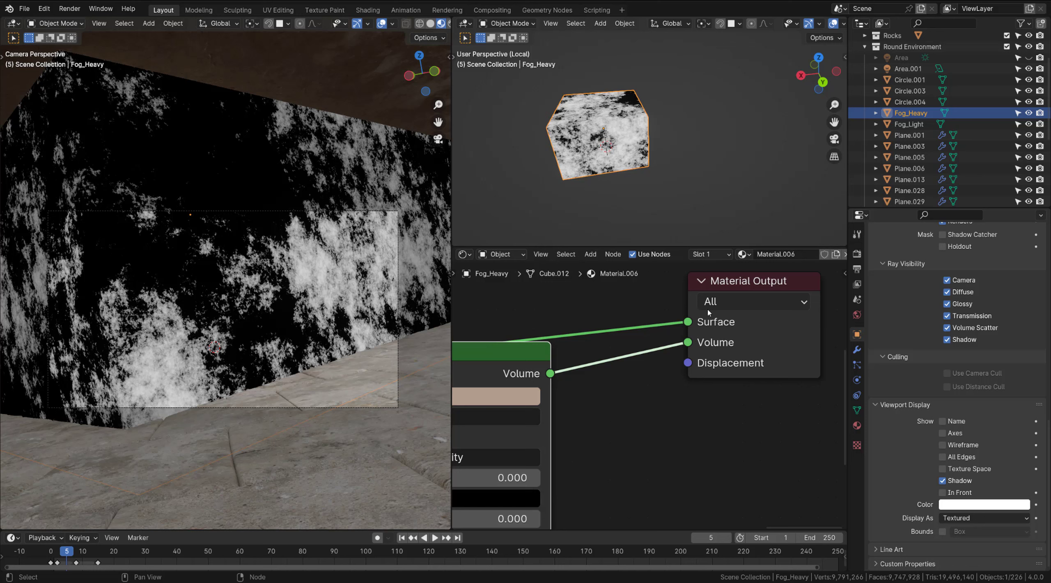
scroll(683, 365, "down", 2)
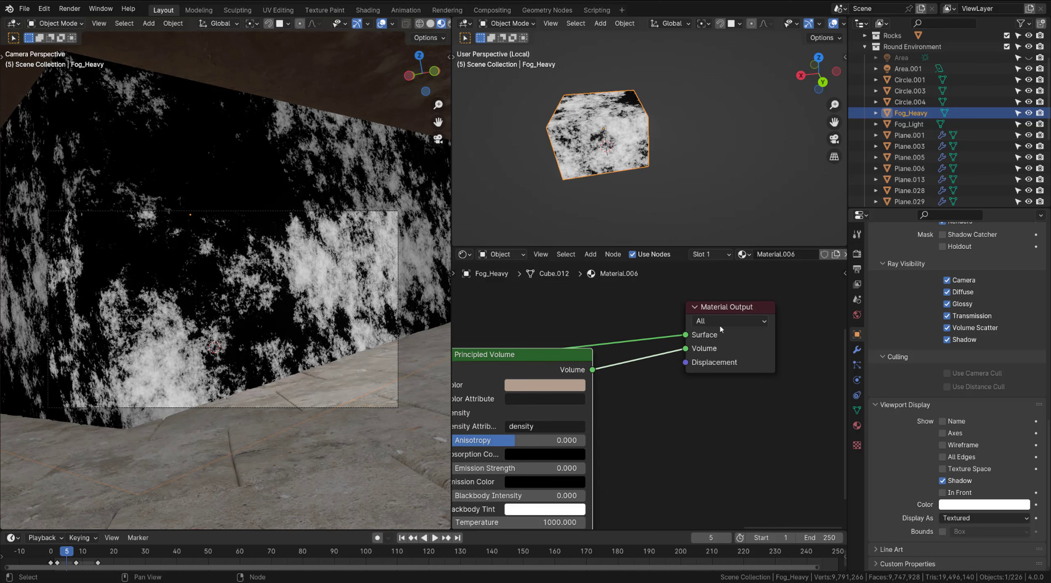
- Cut the preview link to the Material Output's Surface input, leaving the Principled Volume connected to Volume
left_click(738, 311, "ctrl+shift")
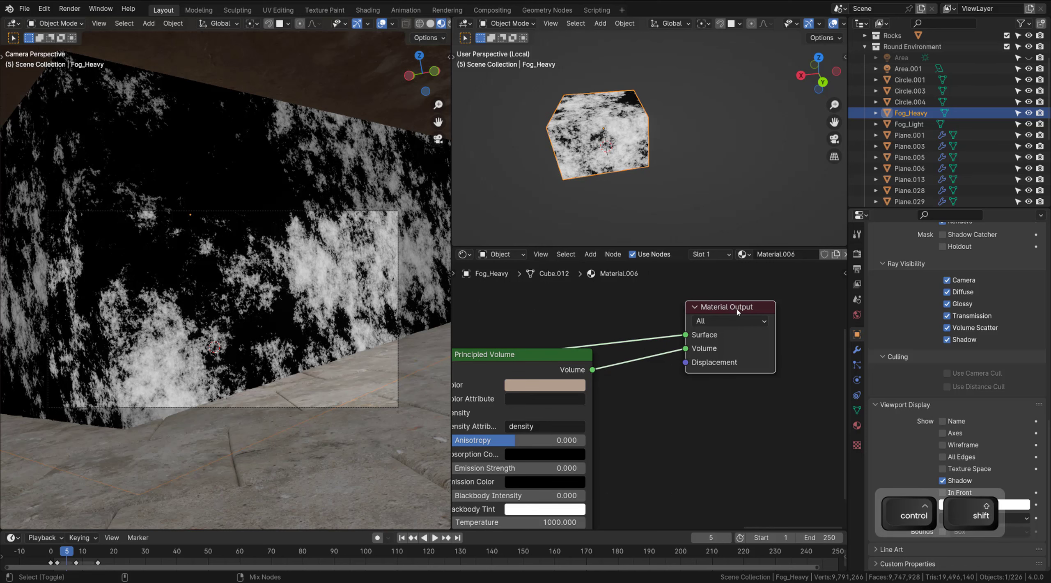
left_click(542, 361, "ctrl+shift")
scroll(652, 340, "down", 5)
middle_click_drag(545, 350, 701, 340)
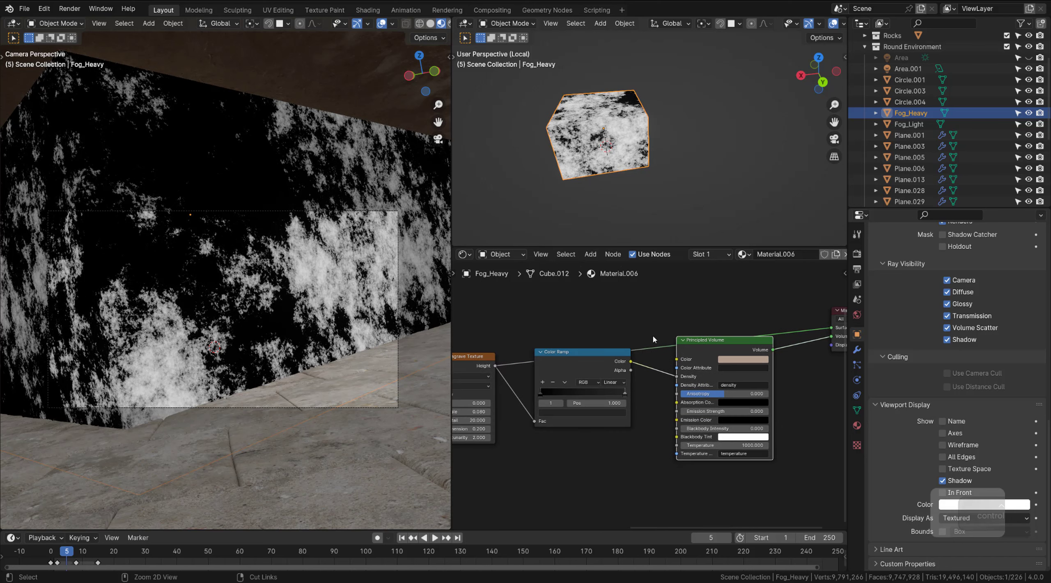
right_click_drag(657, 351, 657, 354, "ctrl")
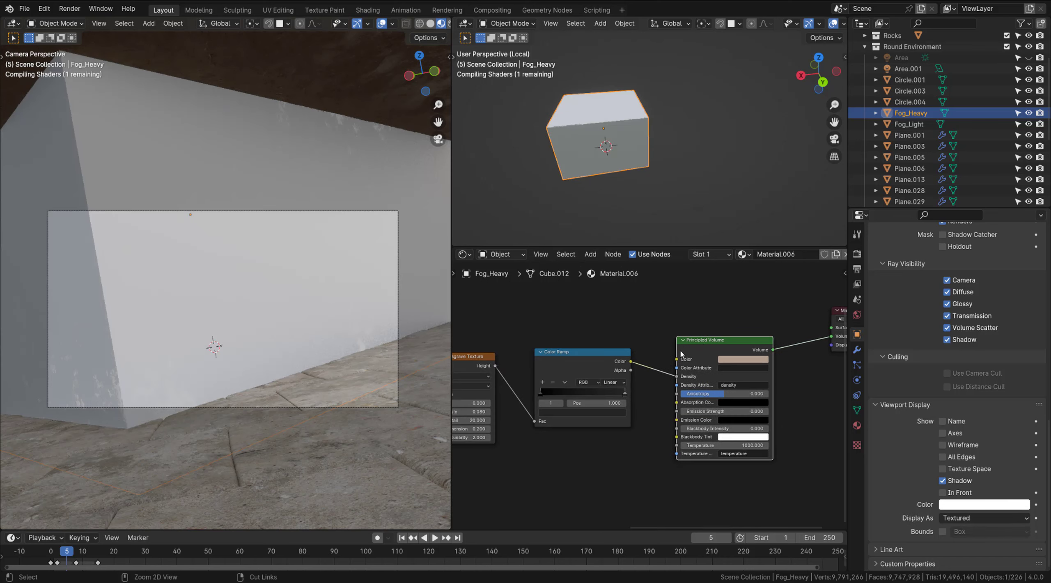
middle_click_drag(766, 299, 679, 325)
middle_click_drag(595, 162, 604, 195)
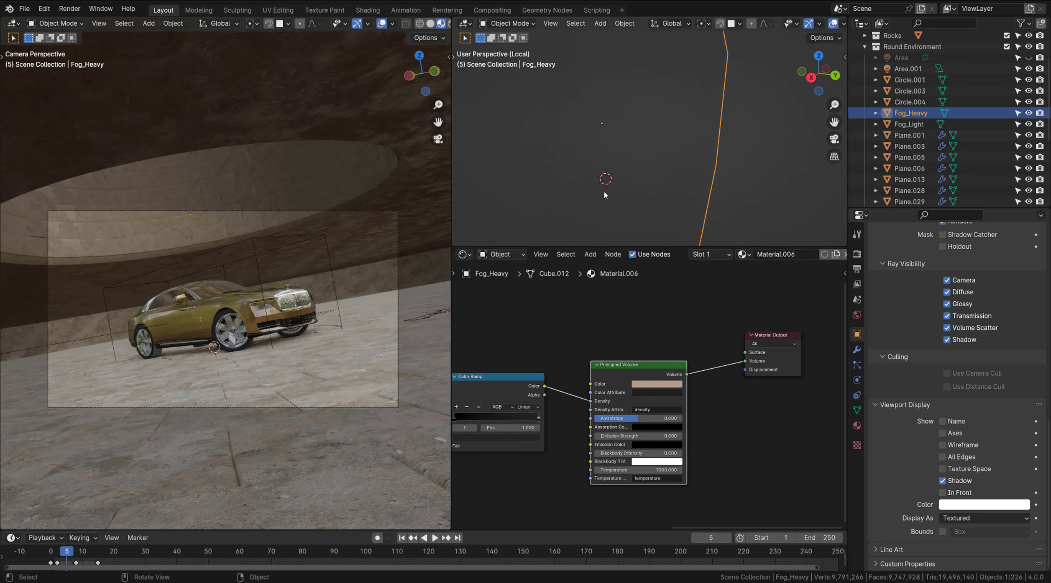
- Raise the Color Ramp end stop's colour value to nearly white to thicken the fog in the box
left_click(528, 437)
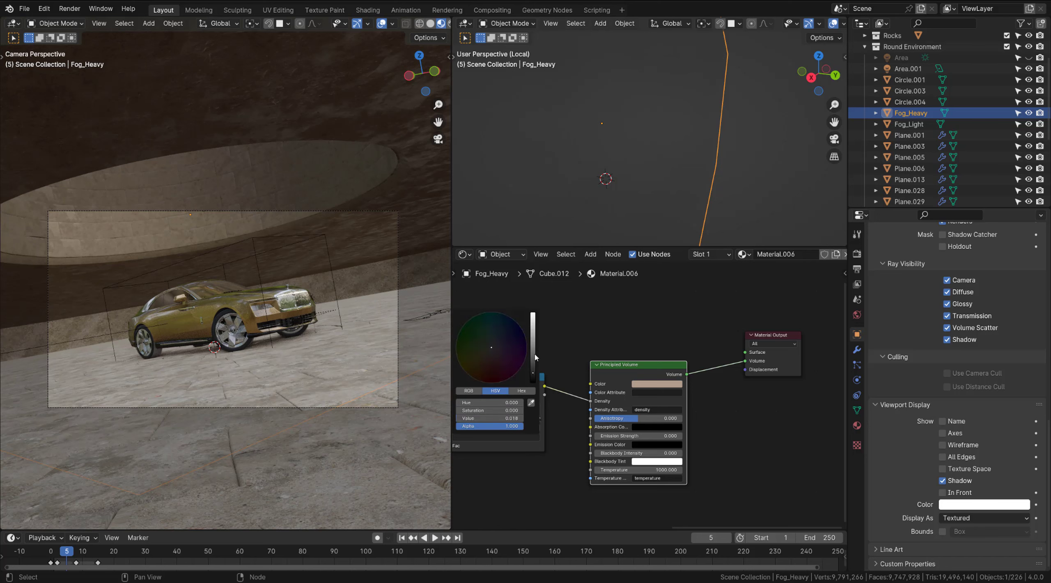
left_click_drag(534, 355, 533, 320)
scroll(533, 156, "down", 6)
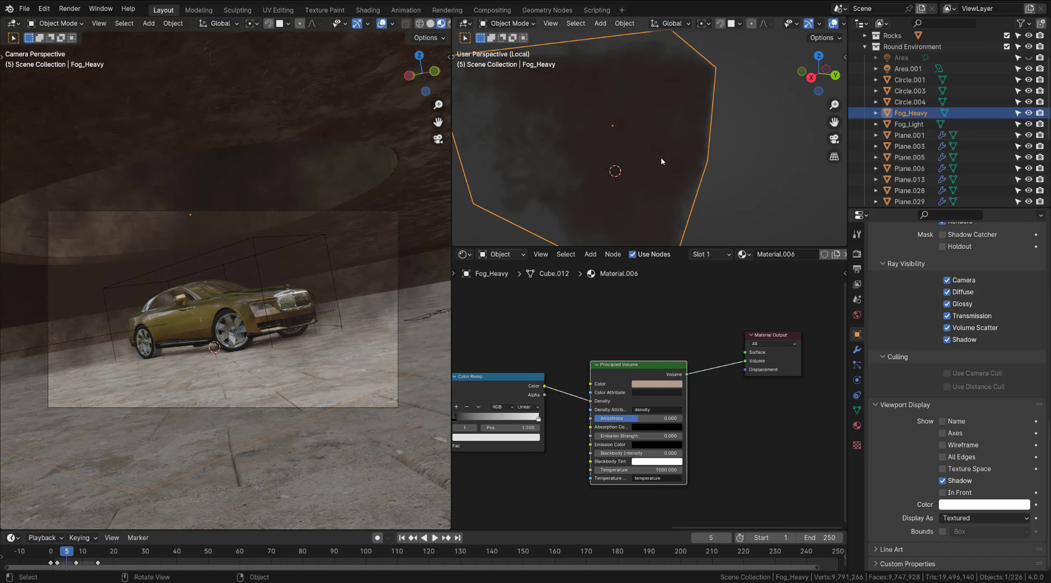
middle_click_drag(534, 156, 726, 149)
- Set the Musgrave Texture's W value to 26.700 to change the fog pattern
middle_click_drag(633, 310, 684, 299)
scroll(609, 424, "up", 5)
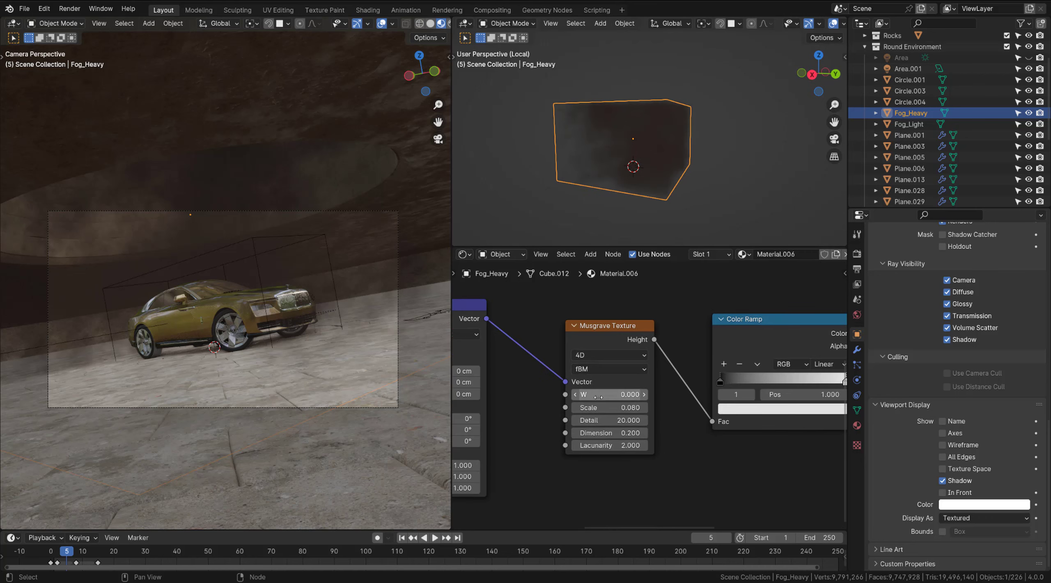
left_click_drag(609, 395, 750, 394)
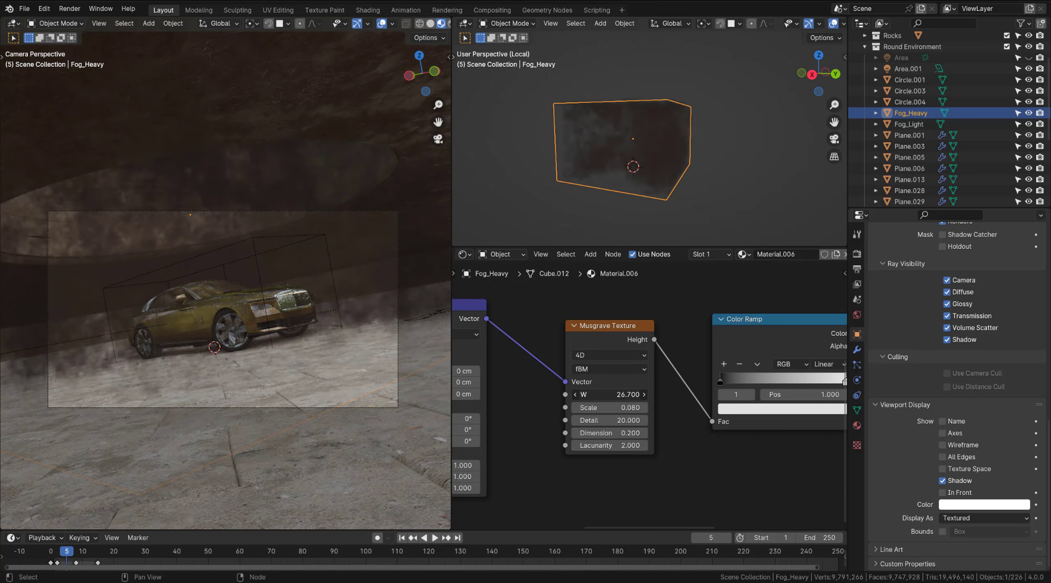
- Cancel the W value change and lower the Color Ramp end stop's colour value to 0.020 to thin the heavy fog
key("Escape")
middle_click_drag(692, 300, 514, 305)
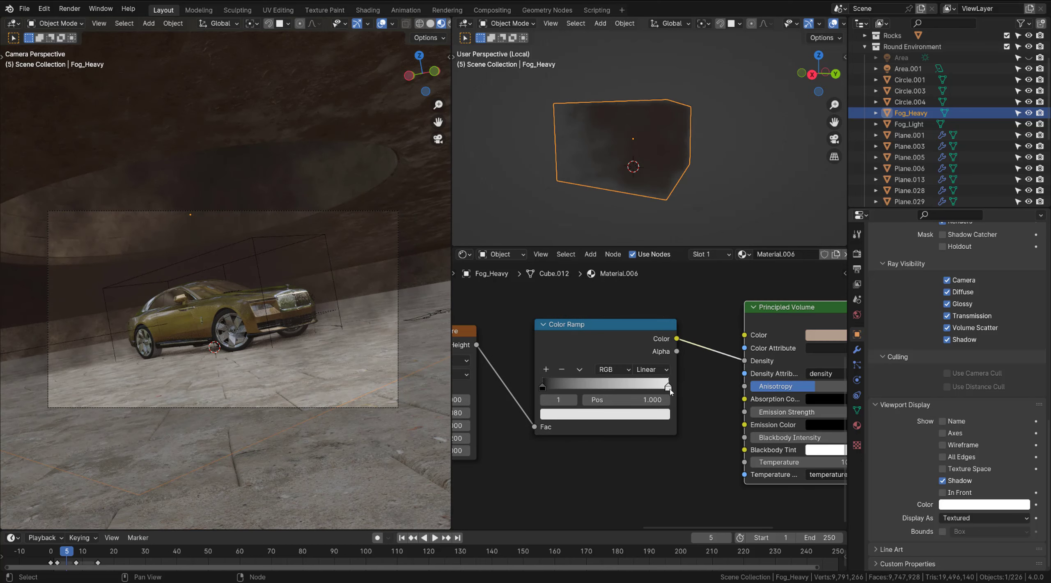
left_click(648, 418)
left_click_drag(664, 323, 665, 411)
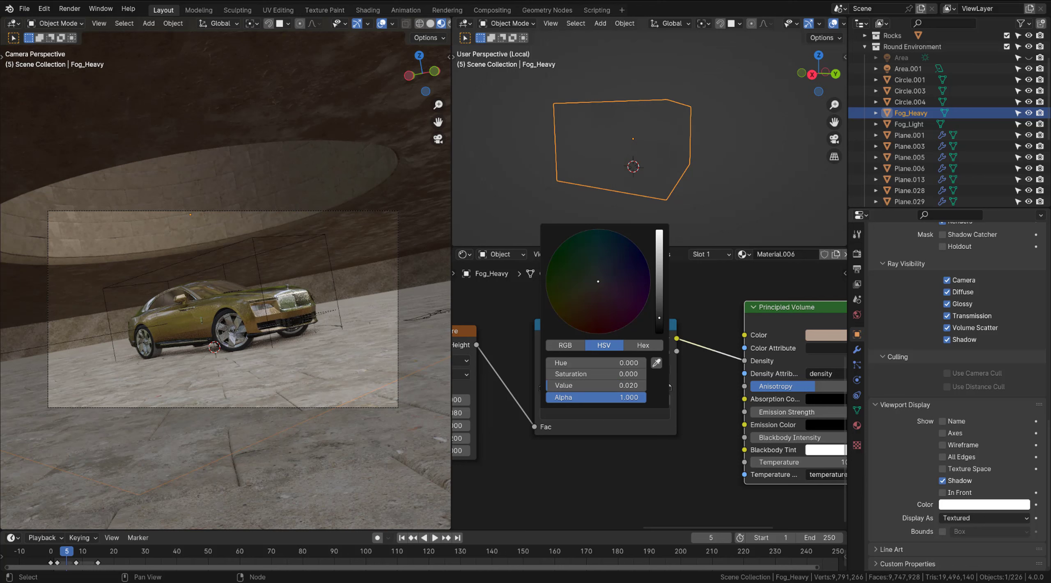
scroll(705, 436, "down", 2)
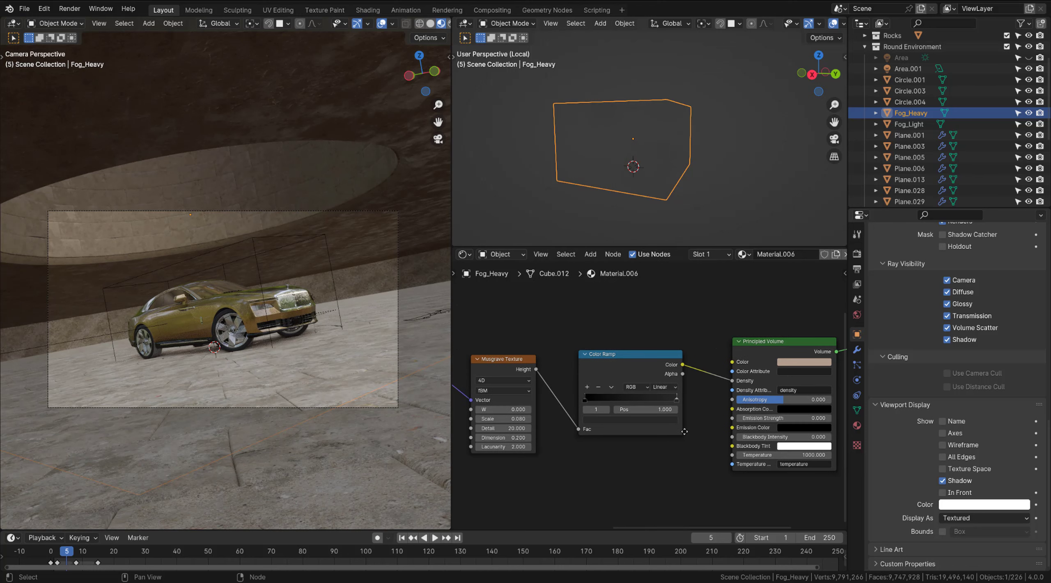
middle_click_drag(706, 436, 579, 433)
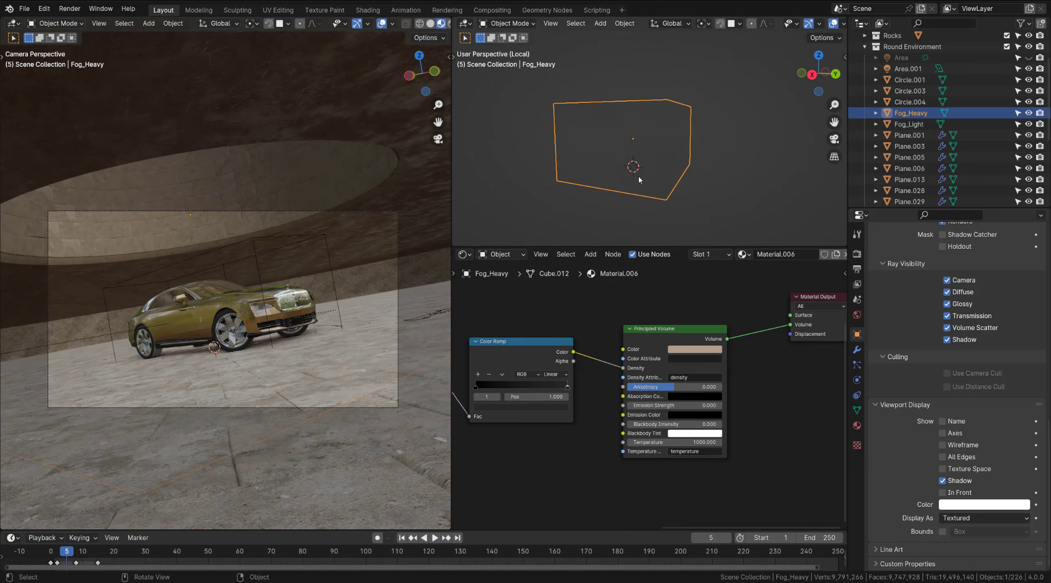
- Leave the isolated view of Fog_Heavy and select the larger Fog_Light box around the scene
middle_click_drag(639, 179, 629, 166)
key("KP_Divide")
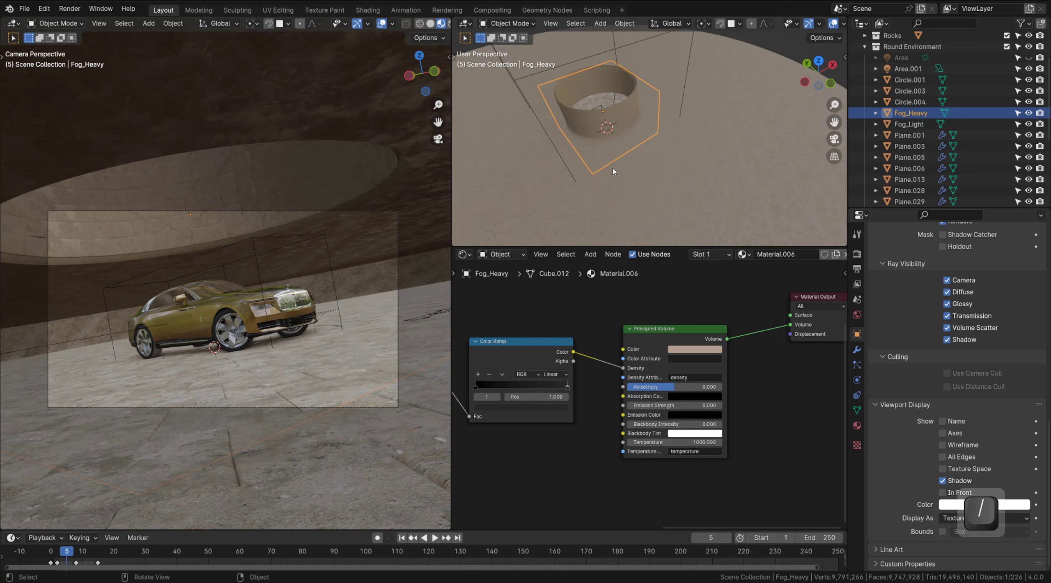
scroll(613, 168, "down", 3)
left_click(646, 106)
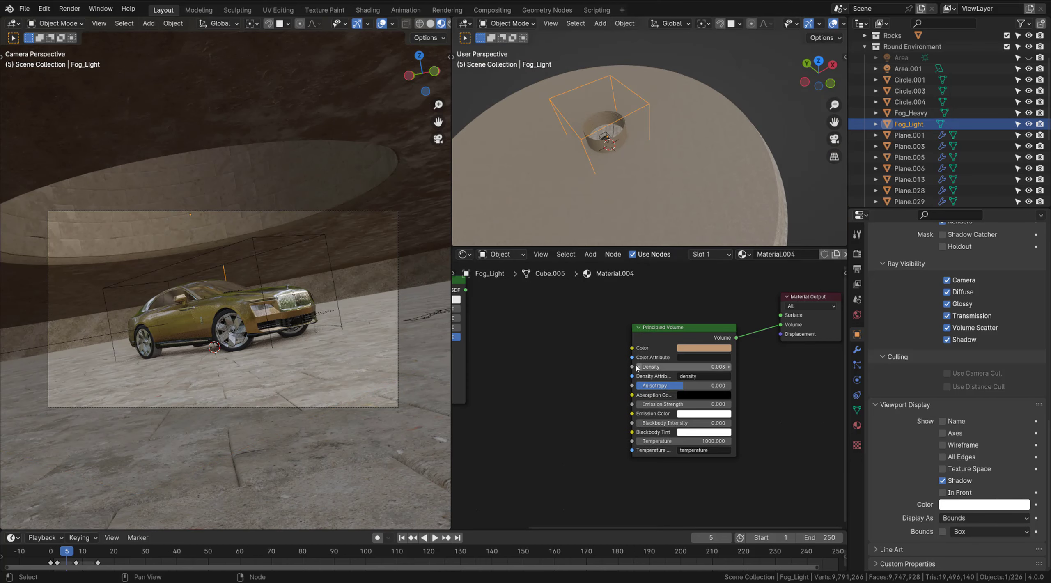
- Examine Fog_Light's Principled Volume colour and density settings and its connection to the Material Output's Volume input
scroll(580, 333, "down", 3)
middle_click_drag(579, 330, 639, 334)
scroll(752, 342, "up", 2)
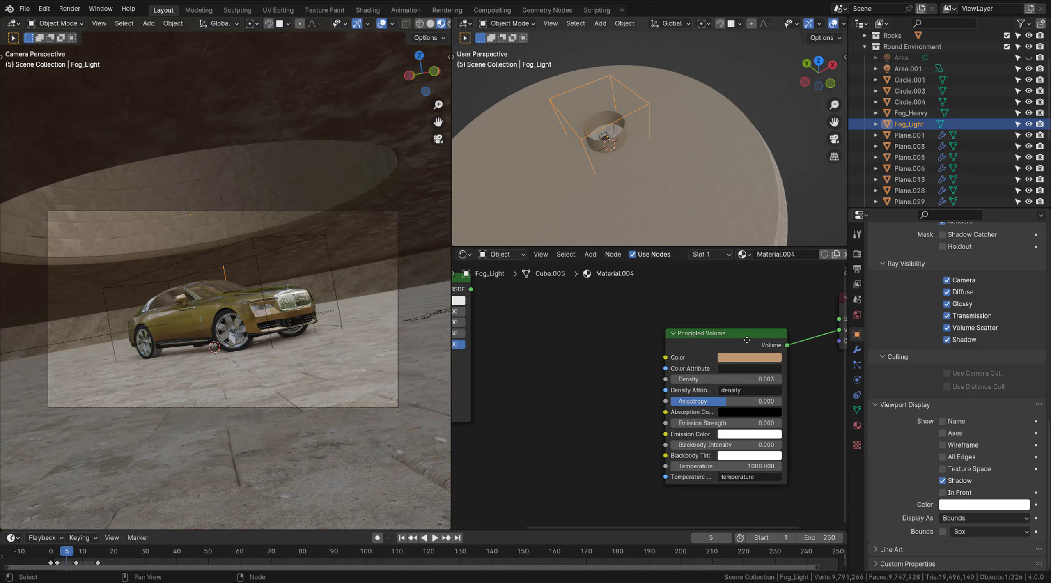
middle_click_drag(752, 344, 645, 331)
scroll(630, 334, "up", 3)
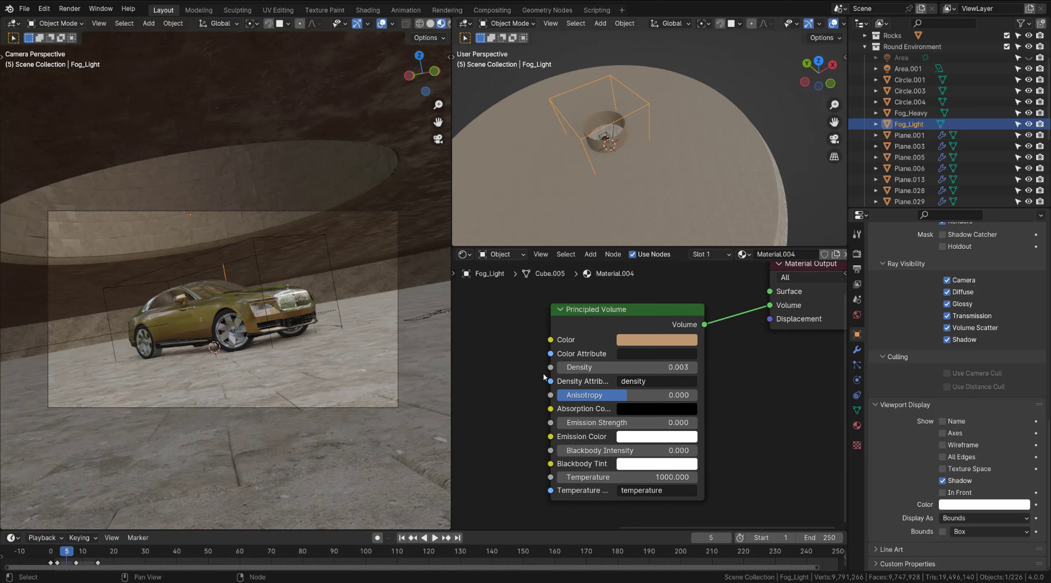
middle_click_drag(553, 387, 651, 370)
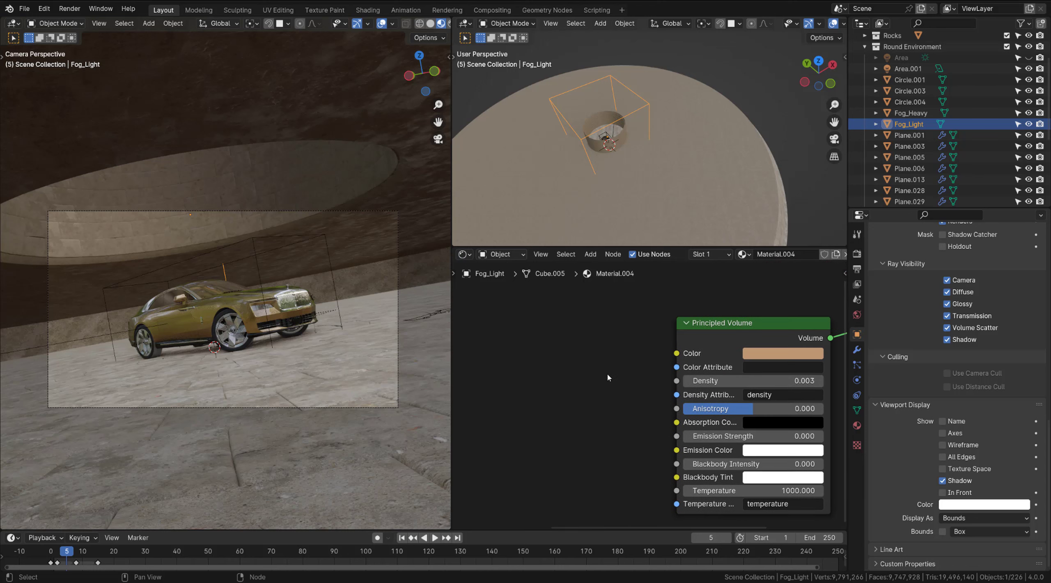
middle_click_drag(614, 358, 542, 337)
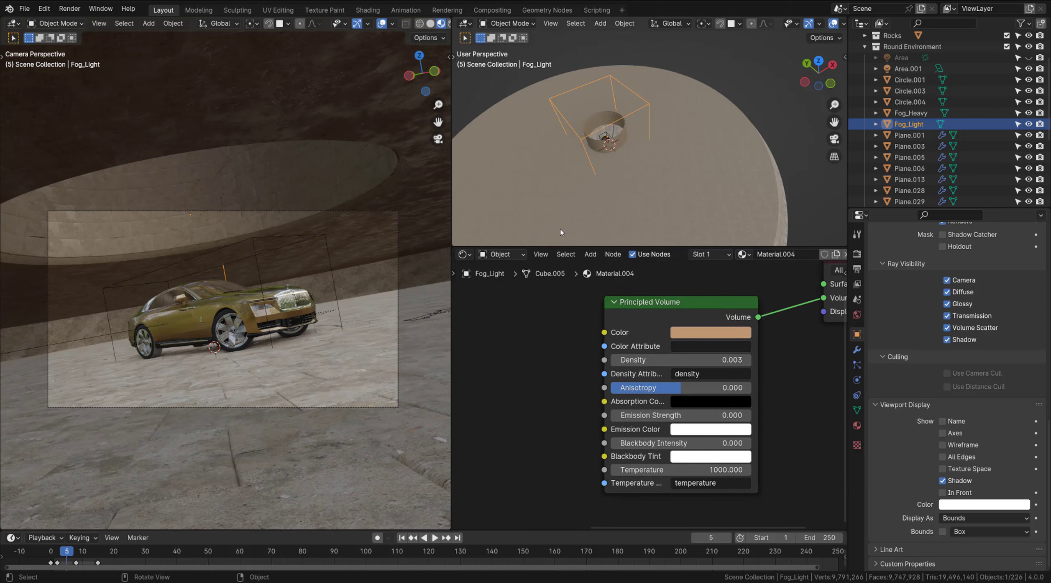
- Select the Fog_Heavy object and frame it in the perspective viewport
scroll(602, 136, "up", 3)
middle_click_drag(602, 135, 641, 103)
left_click(695, 119)
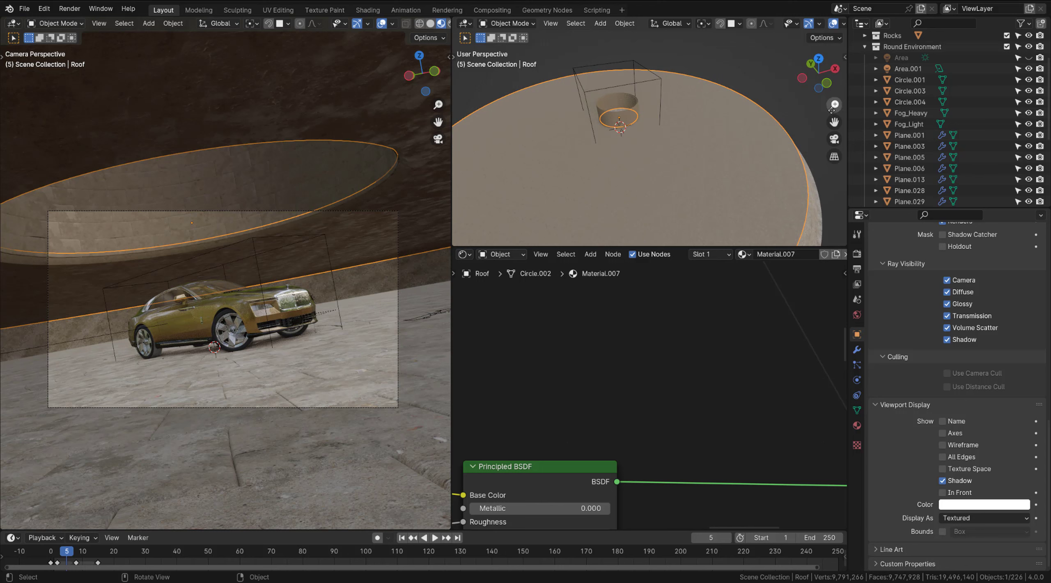
left_click(927, 106)
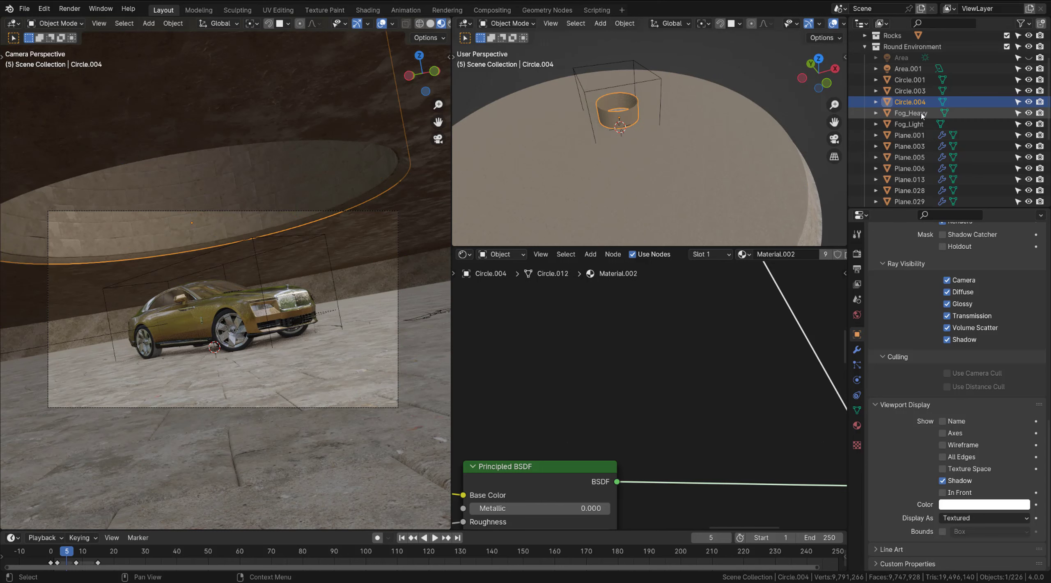
left_click(921, 116)
left_click(914, 126)
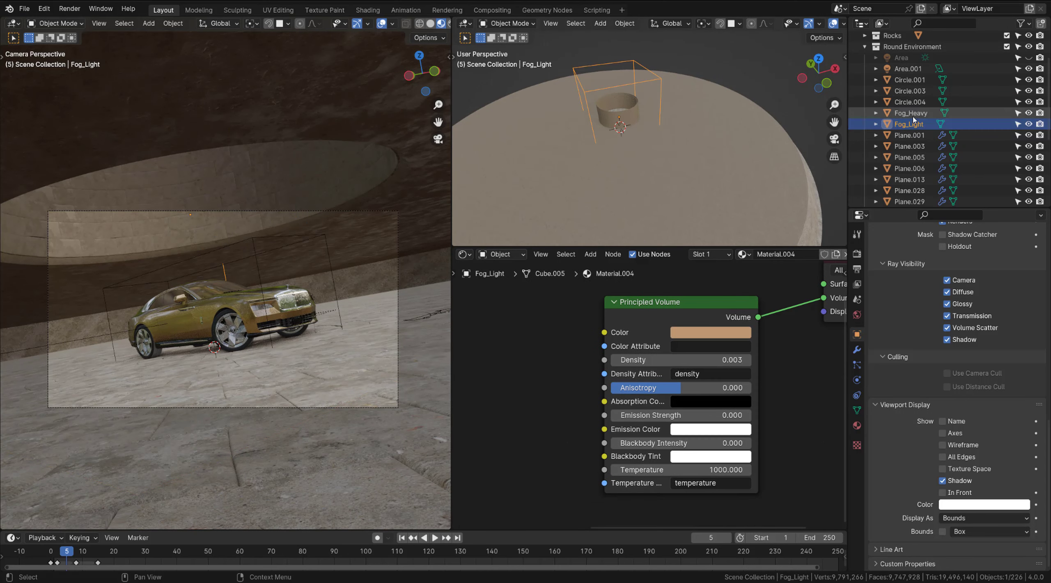
left_click(915, 117)
key("KP_Decimal")
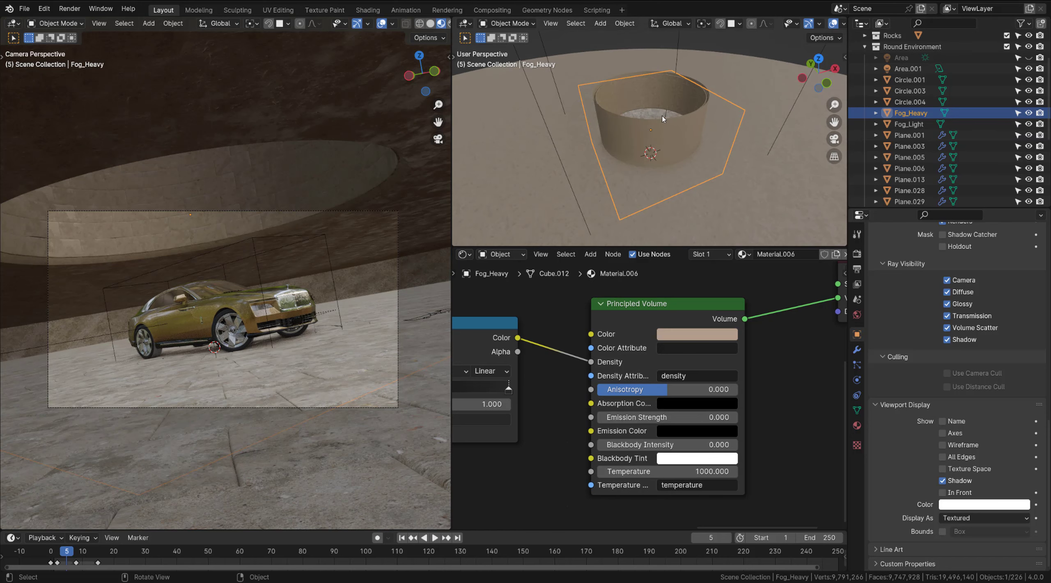
- Set Fog_Heavy's viewport display to Bounds
left_click(858, 411)
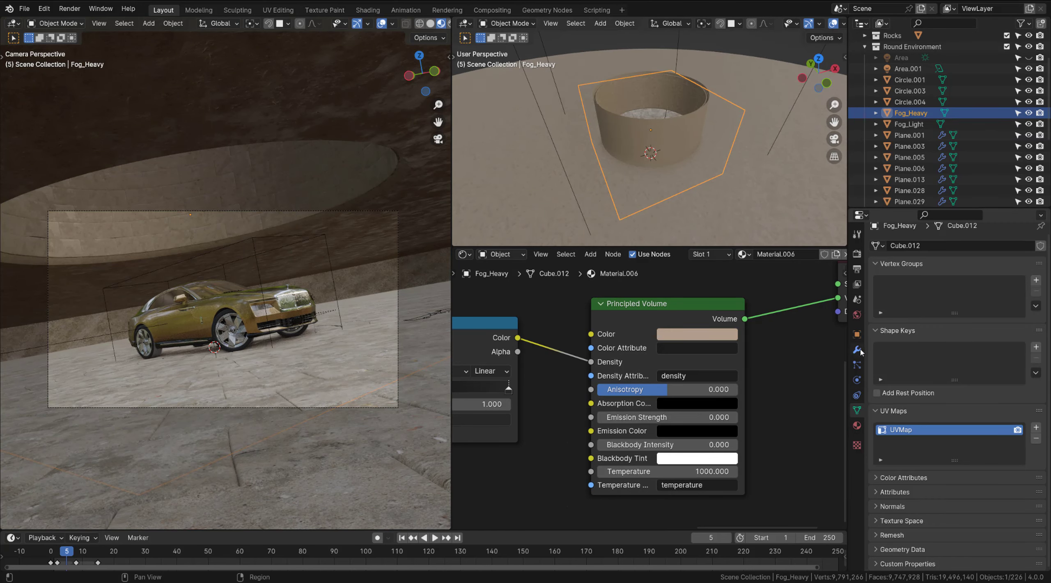
left_click(857, 334)
scroll(930, 457, "down", 15)
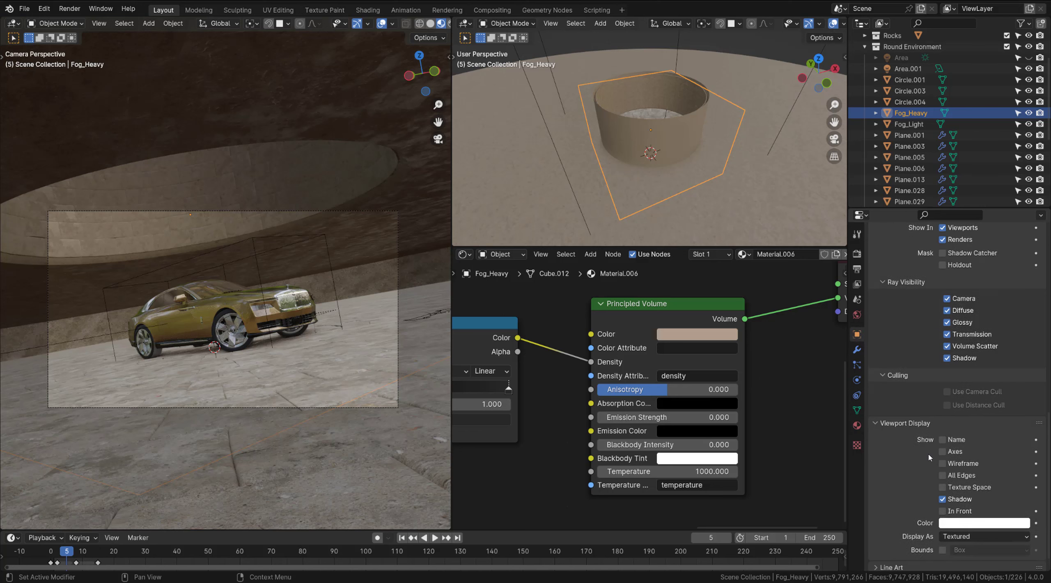
scroll(930, 457, "down", 2)
left_click(971, 520)
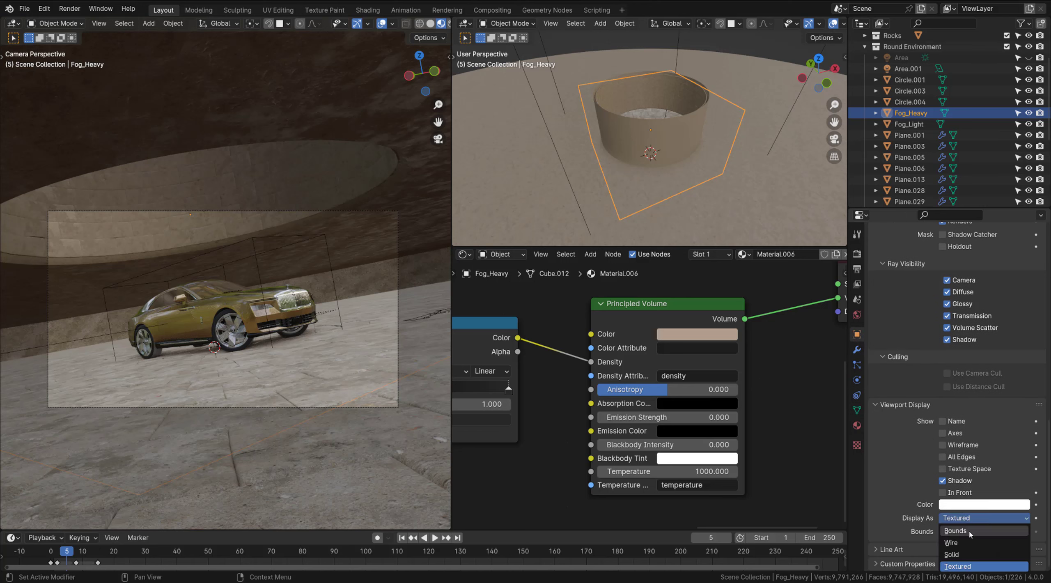
left_click(955, 531)
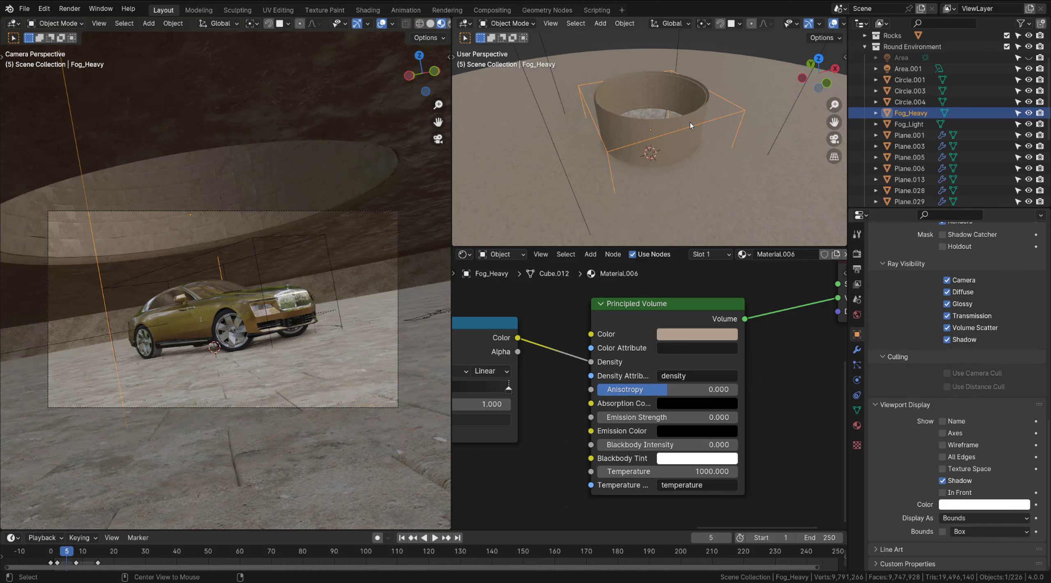
- Clear the selection and inspect the car through the round roof opening from above
key("alt+a")
middle_click_drag(678, 127, 673, 158)
scroll(688, 165, "up", 8)
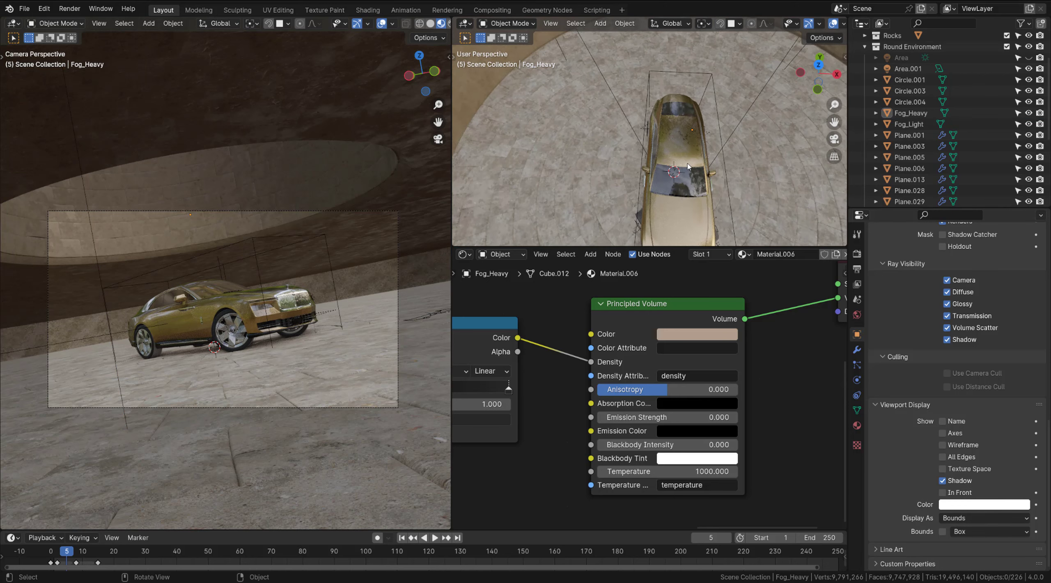
scroll(673, 164, "down", 10)
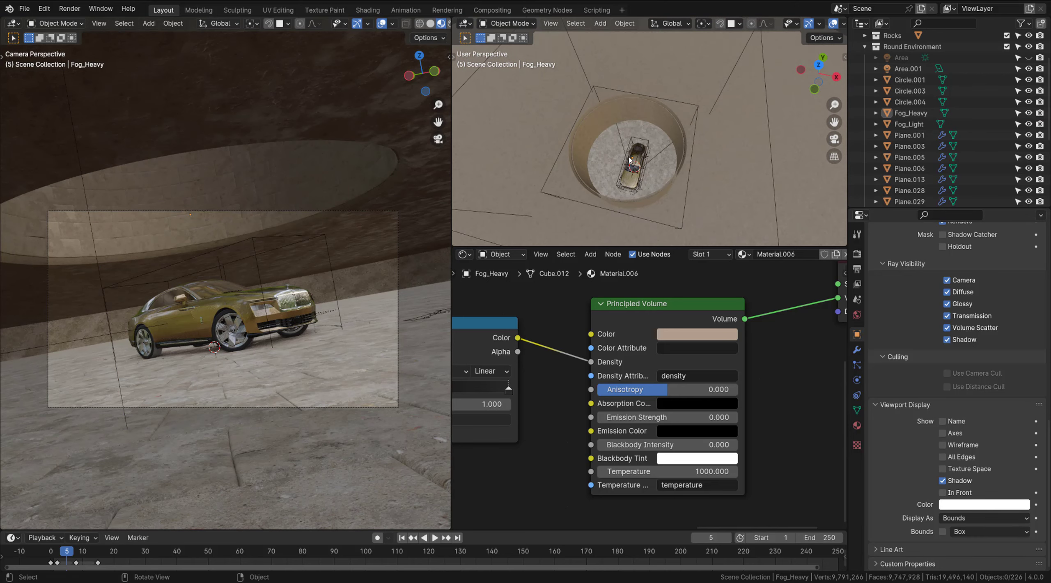
- Switch the node editor to the World shader and locate its sky and background nodes
left_click(500, 255)
left_click(511, 294)
scroll(698, 390, "down", 6)
middle_click_drag(737, 412, 677, 284)
middle_click_drag(660, 373, 598, 284)
middle_click_drag(675, 299, 785, 280)
scroll(770, 309, "down", 1)
scroll(769, 309, "up", 3)
scroll(736, 293, "down", 2)
left_click_drag(736, 283, 521, 408)
left_click_drag(729, 323, 555, 324)
- Examine the Nishita Sky Texture's settings and its link through the Background node to the World Output
middle_click_drag(706, 342, 515, 326)
scroll(718, 372, "up", 5)
scroll(724, 341, "up", 3)
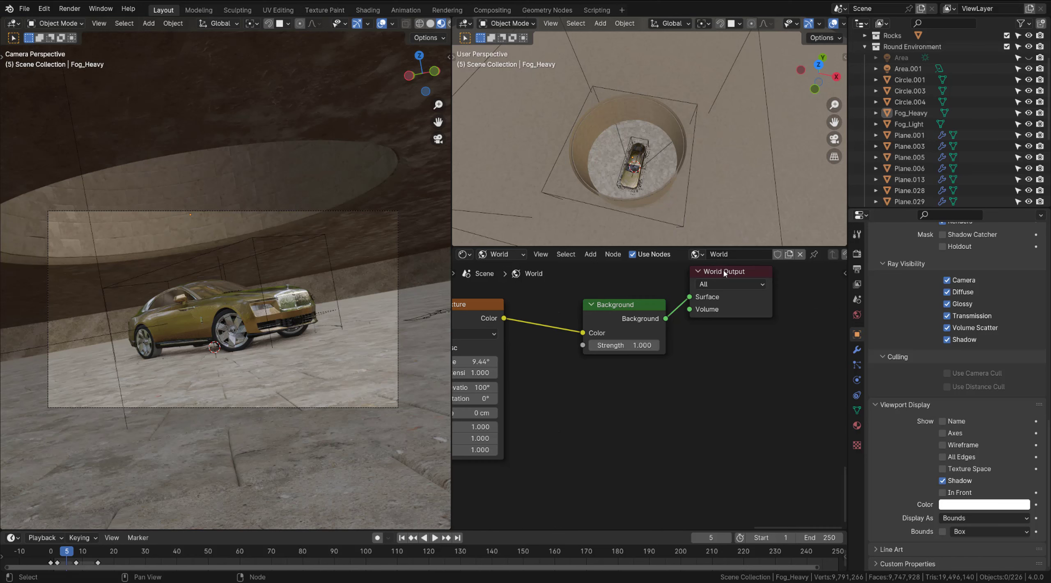
left_click(593, 311)
middle_click_drag(580, 297, 699, 317)
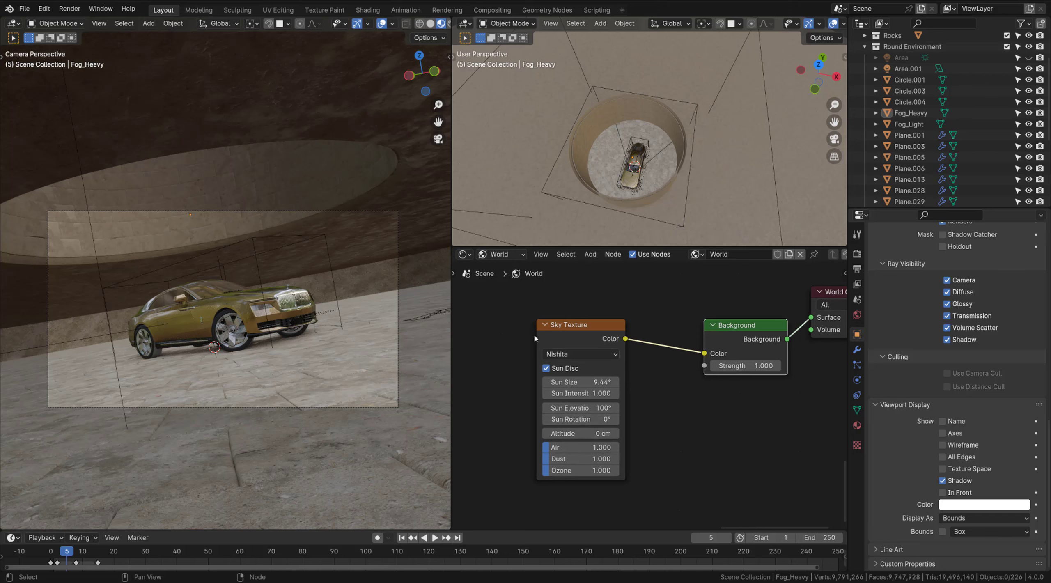
scroll(535, 338, "up", 2)
scroll(584, 317, "down", 6)
middle_click_drag(584, 317, 535, 289)
- Add a second Sky Texture node below the Background node as a demonstration, and delete it again
left_click(655, 389)
key("shift+a")
mouse_move(655, 388)
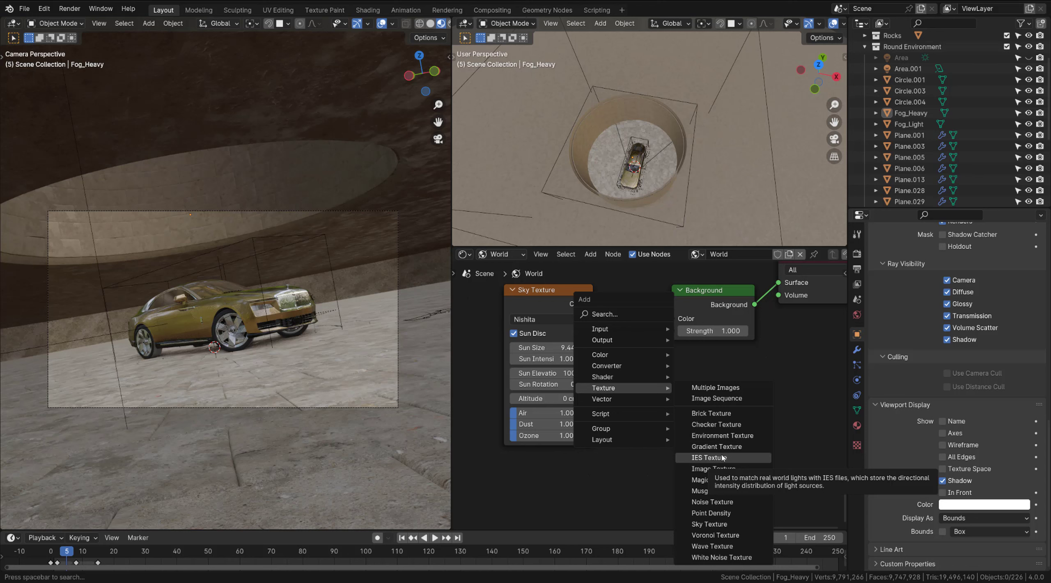
left_click(725, 529)
left_click(678, 410)
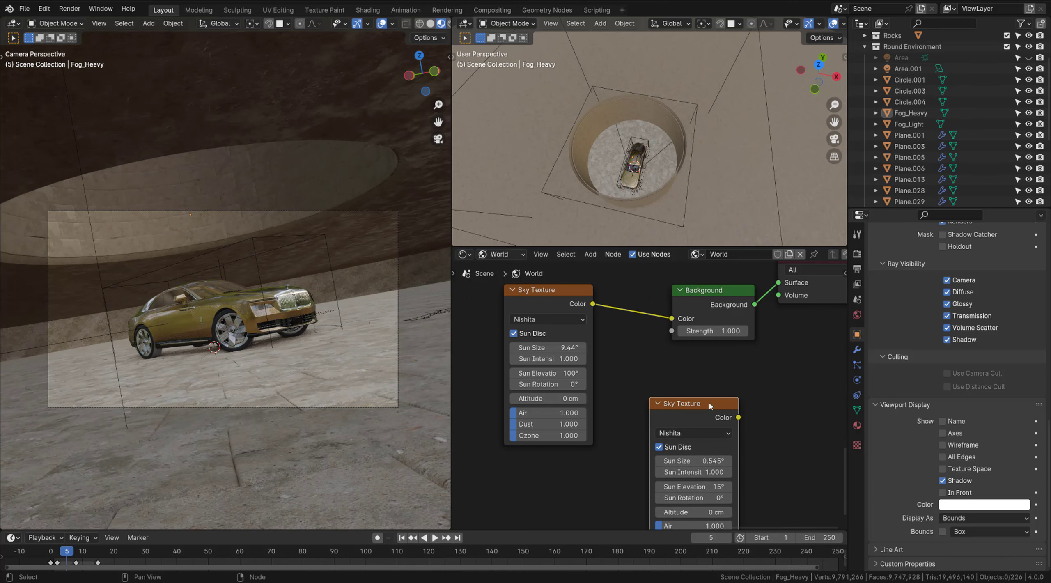
middle_click_drag(694, 421, 672, 421)
key("x")
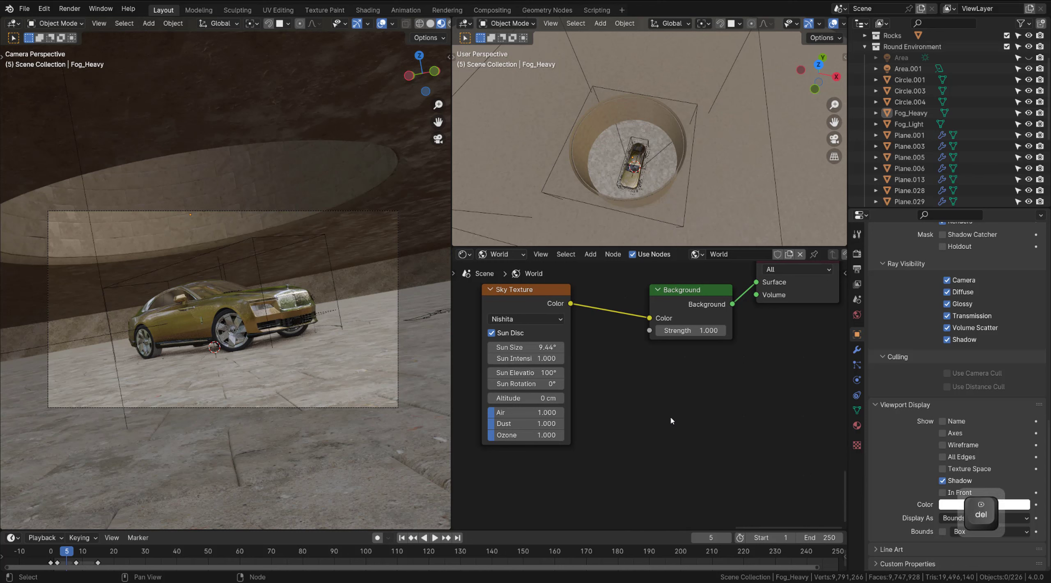
- Show the camera view in Rendered shading and limit the render region to the camera frame
scroll(483, 379, "up", 3)
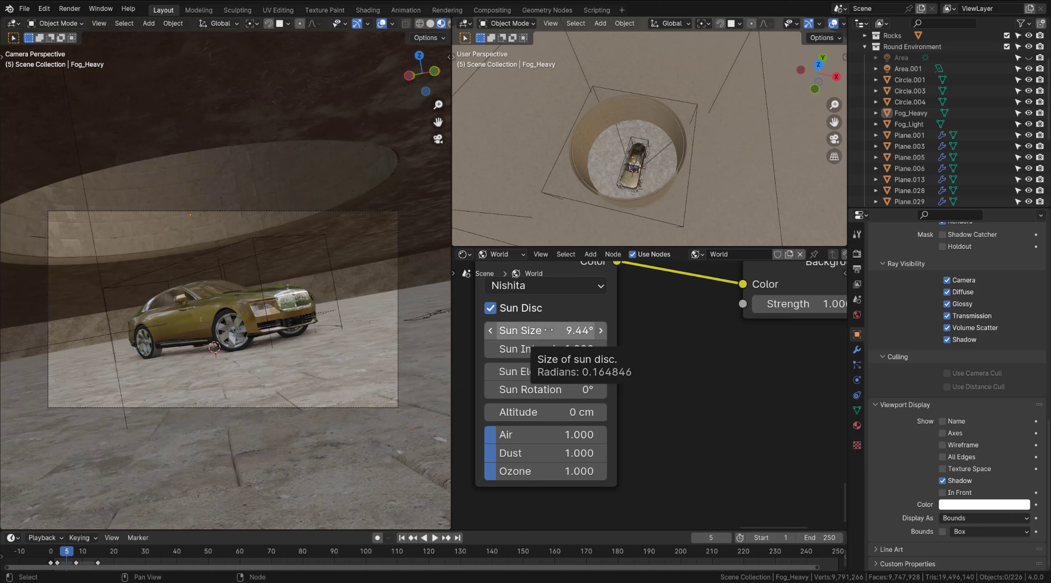
key("z")
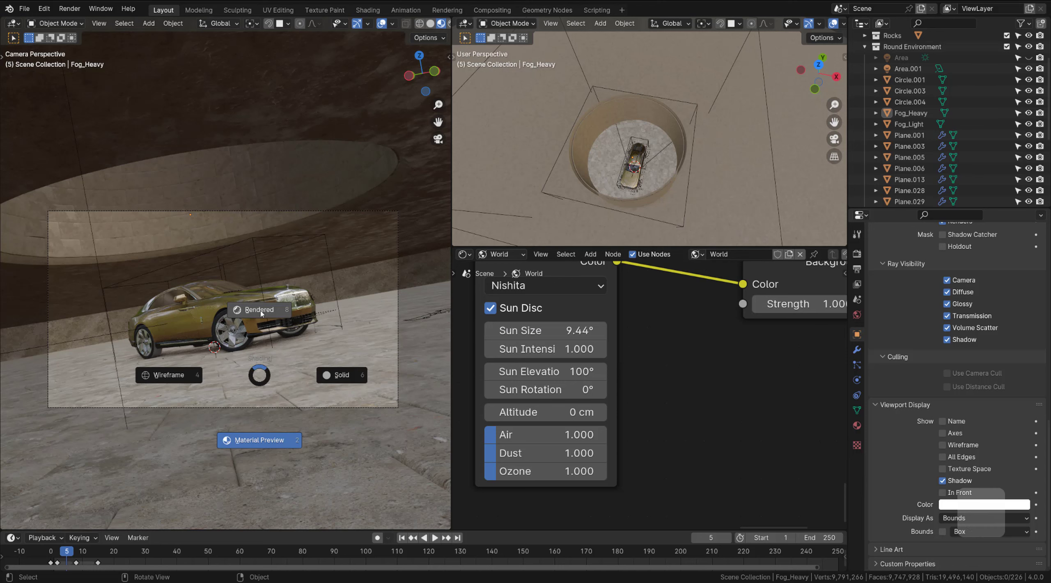
left_click(260, 311)
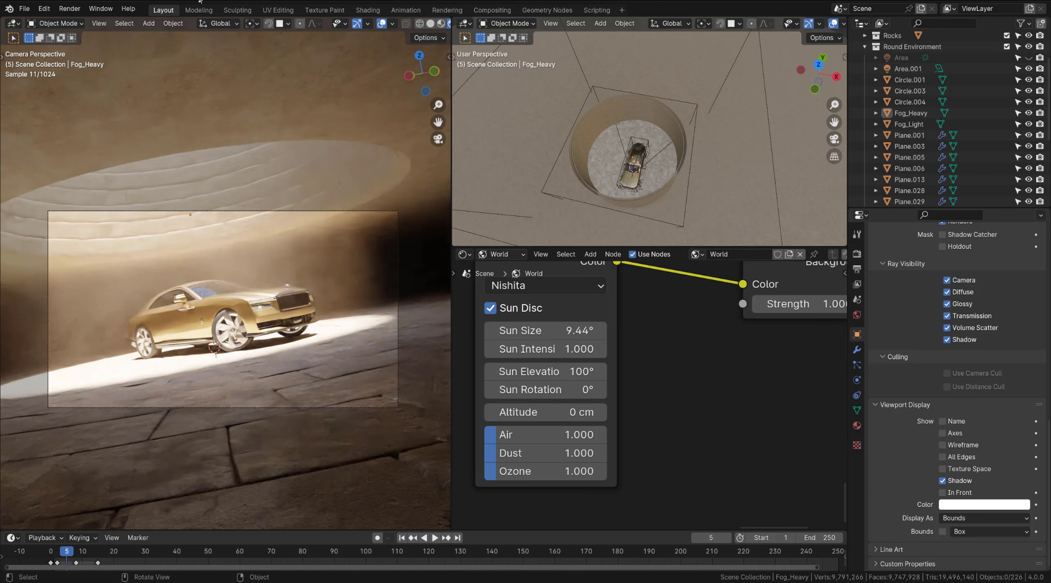
key("ctrl+b")
left_click_drag(40, 202, 442, 445)
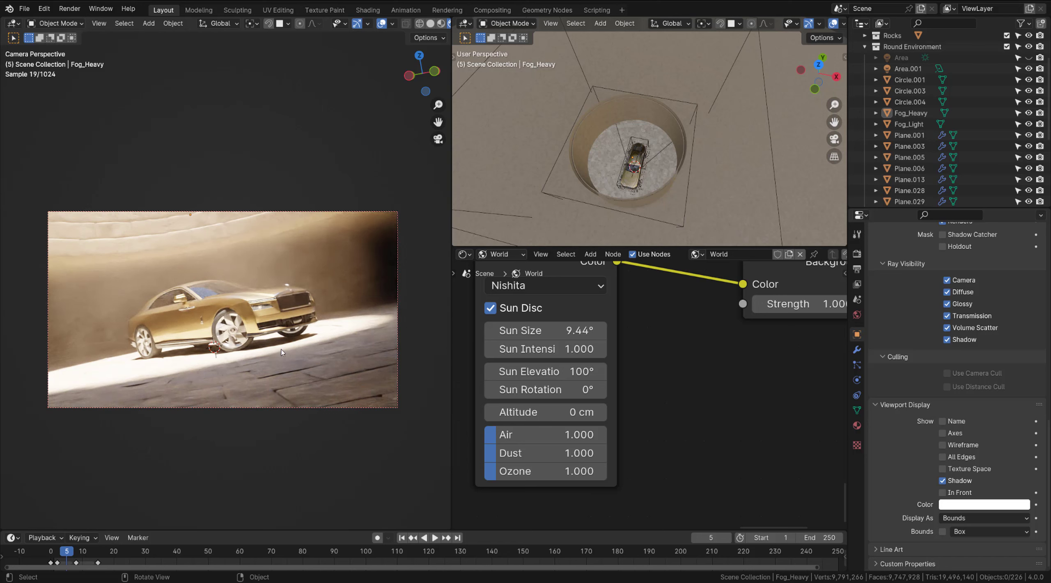
- Set the Sky Texture's Sun Size to 1° to try sharper shadow edges
scroll(561, 348, "up", 2)
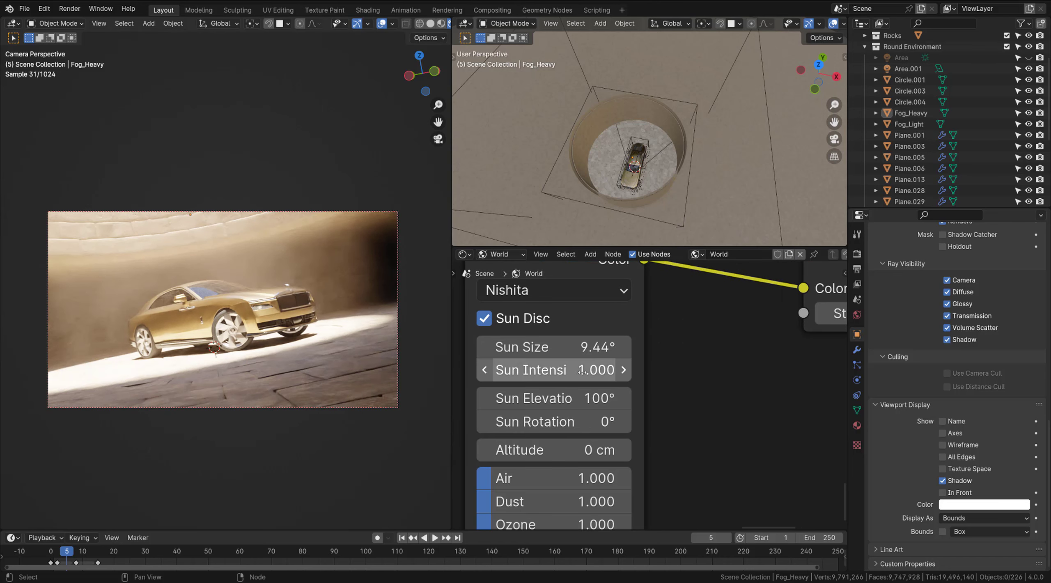
left_click(561, 348)
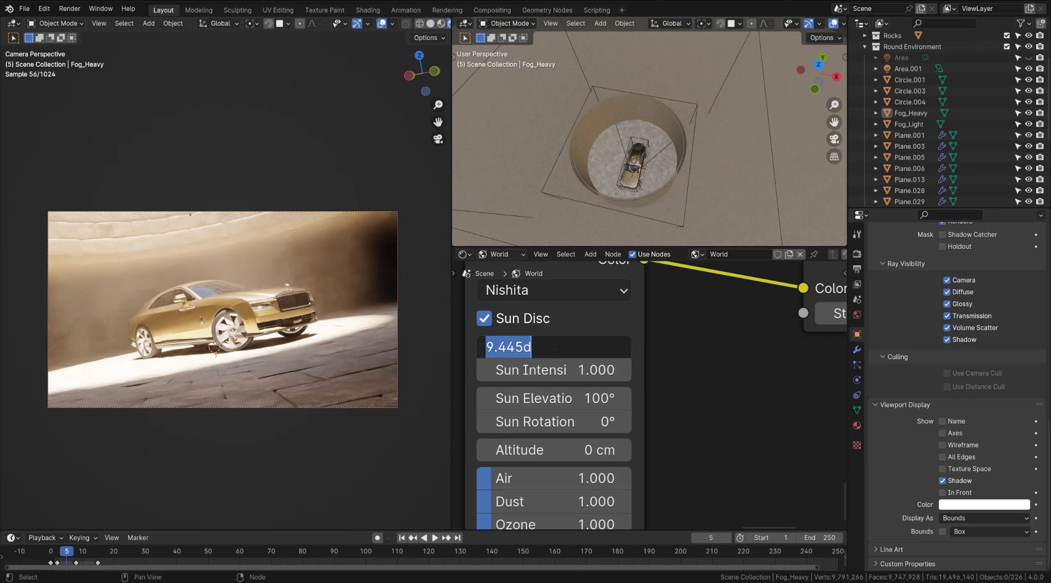
type("1")
key("Return")
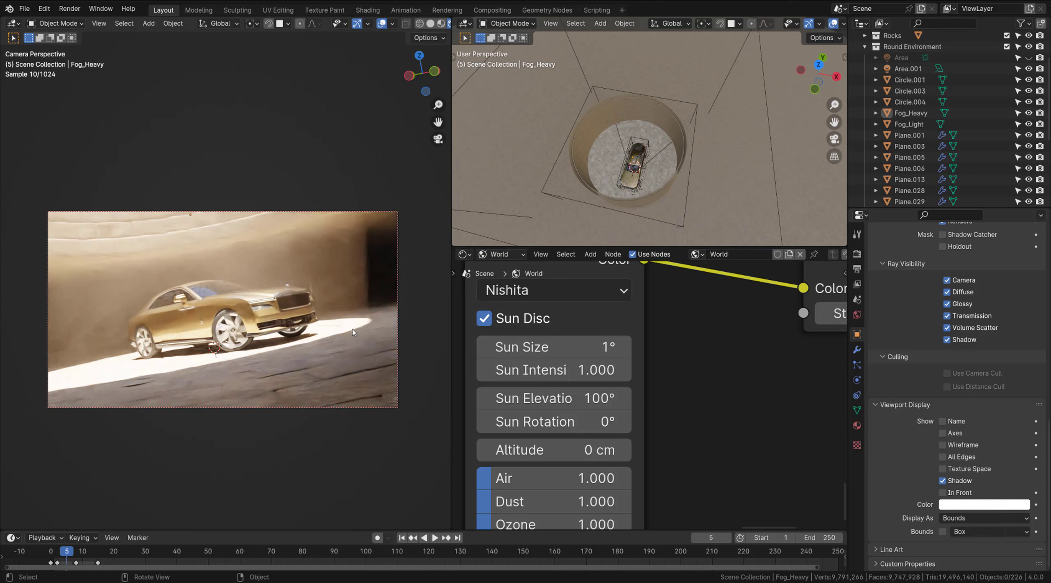
- Set the Sky Texture's Sun Size to 8° for softer shadow edges
left_click(559, 349)
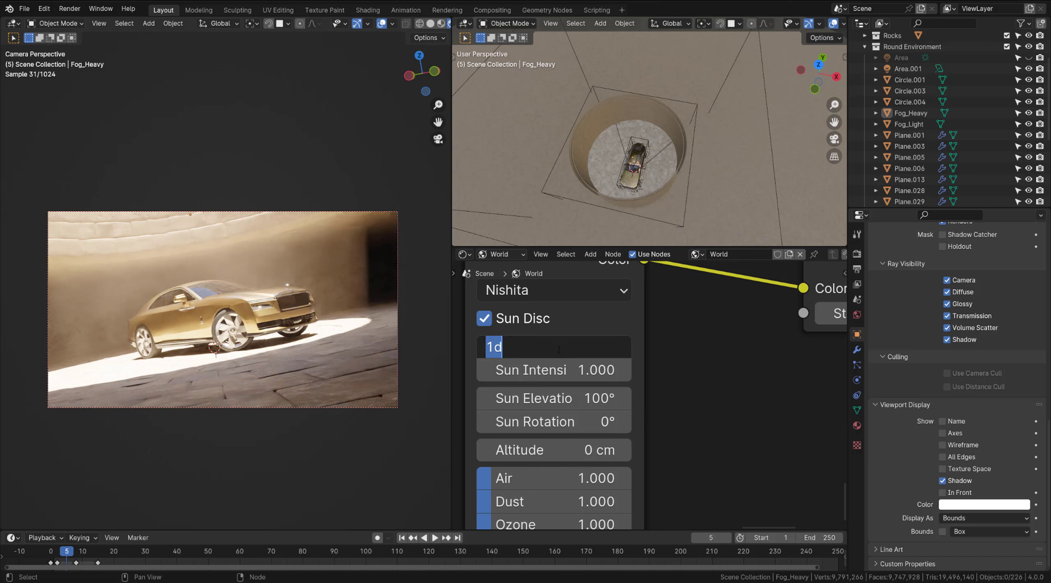
type("8")
key("Return")
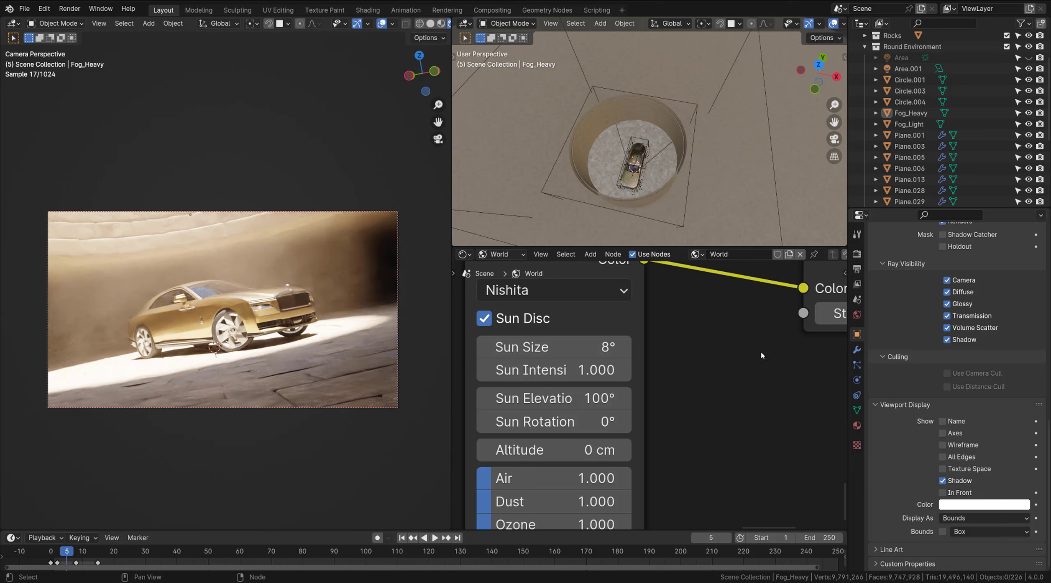
scroll(751, 361, "down", 2)
scroll(747, 355, "up", 2)
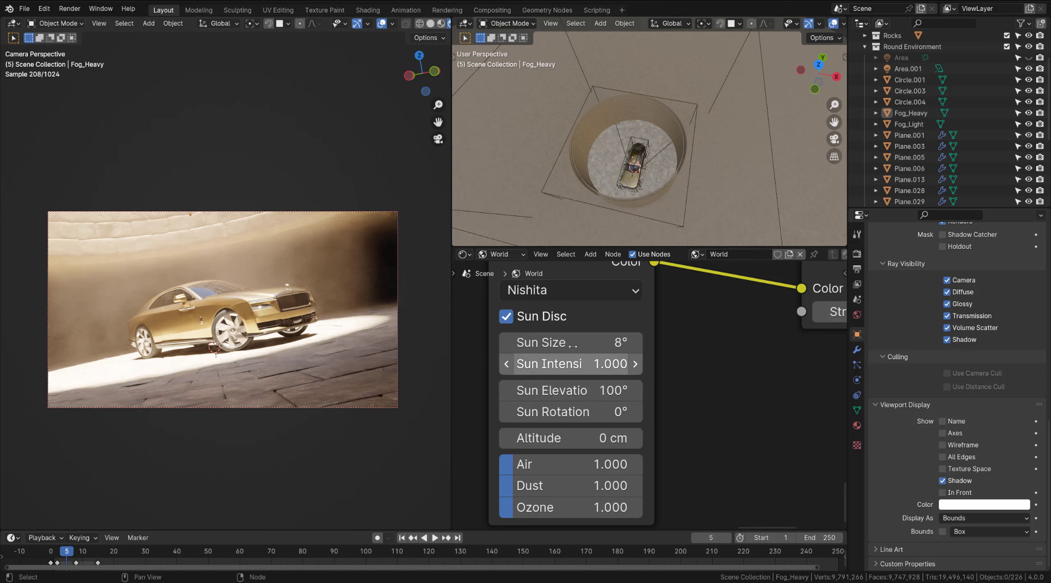
- Annotate the horizon line and sun positions at different elevations over a side view of the scene, and clear the annotations
scroll(579, 183, "down", 5)
scroll(579, 184, "down", 3)
middle_click_drag(580, 183, 614, 119)
middle_click_drag(579, 161, 584, 157)
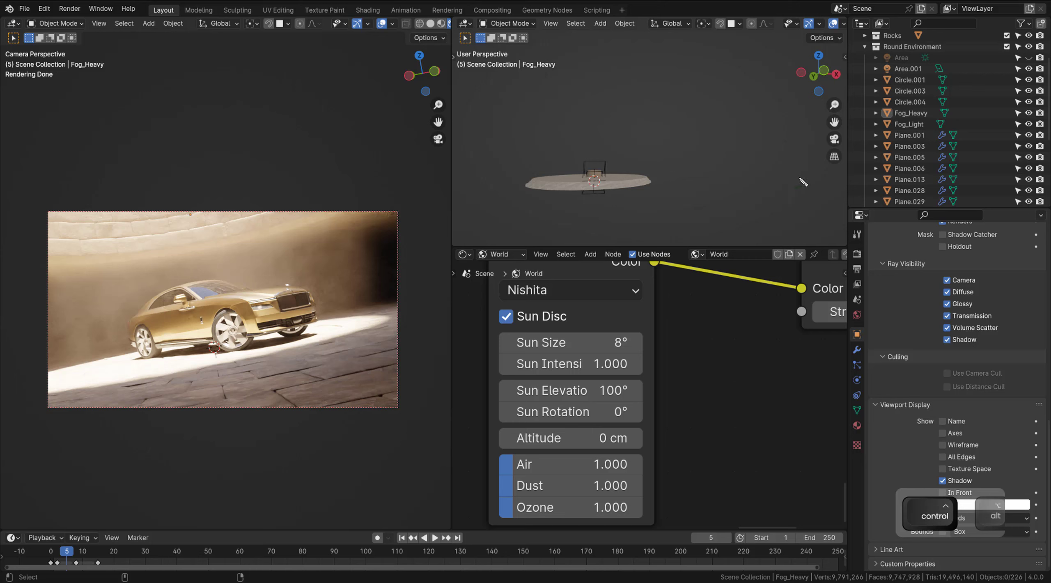
mouse_move(373, 186)
left_mouse_down()
mouse_move(860, 189)
mouse_move(823, 181)
left_mouse_up()
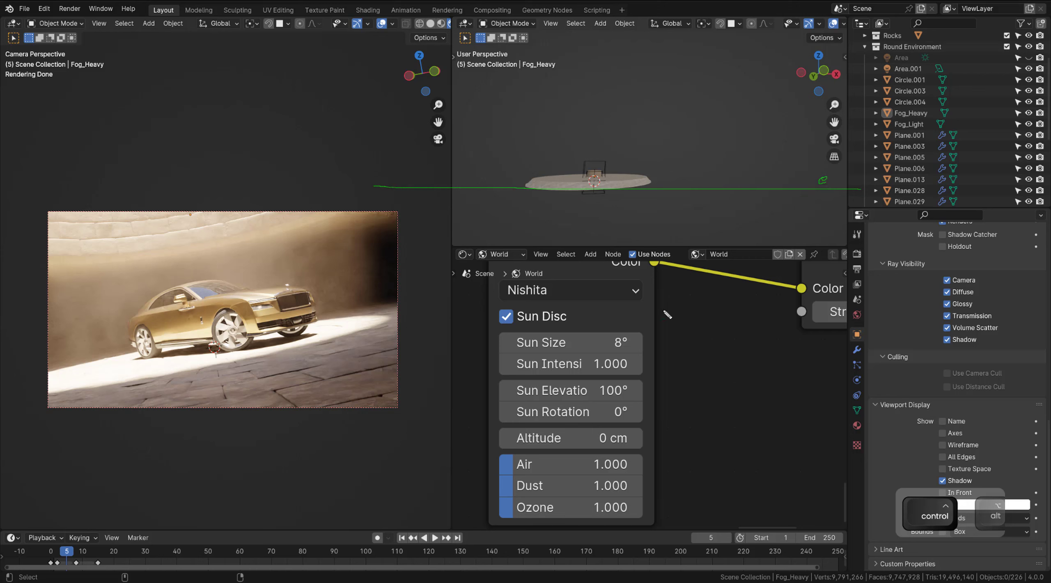
left_click_drag(808, 142, 742, 188)
left_click_drag(779, 108, 631, 174)
left_click_drag(736, 78, 726, 90)
left_click_drag(594, 62, 579, 188)
left_click_drag(516, 69, 552, 167)
left_click_drag(417, 130, 500, 194)
mouse_move(388, 173)
left_mouse_down()
mouse_move(378, 187)
mouse_move(534, 185)
left_mouse_up()
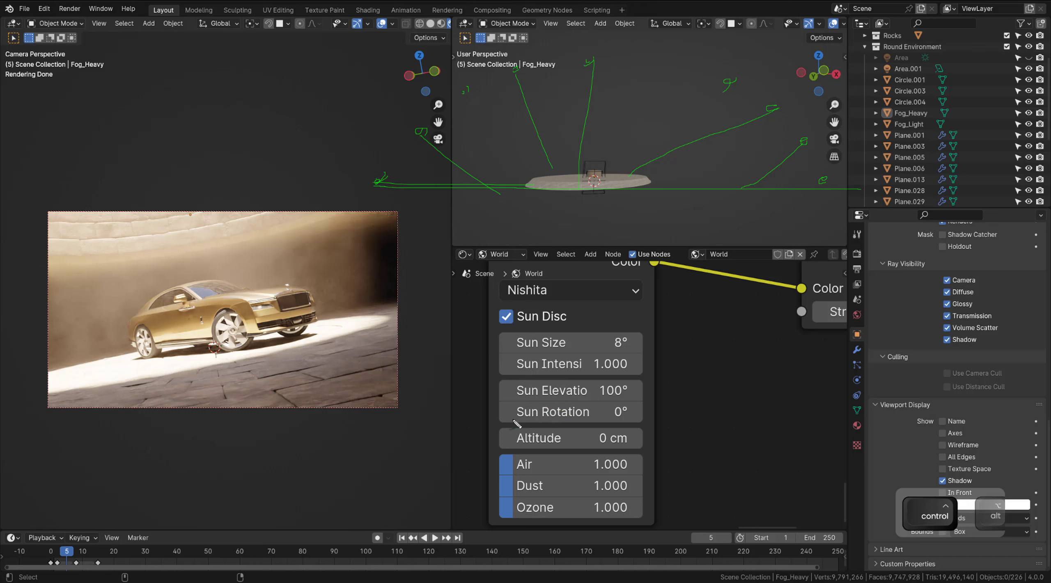
left_click_drag(514, 421, 612, 423)
key("ctrl+alt+z")
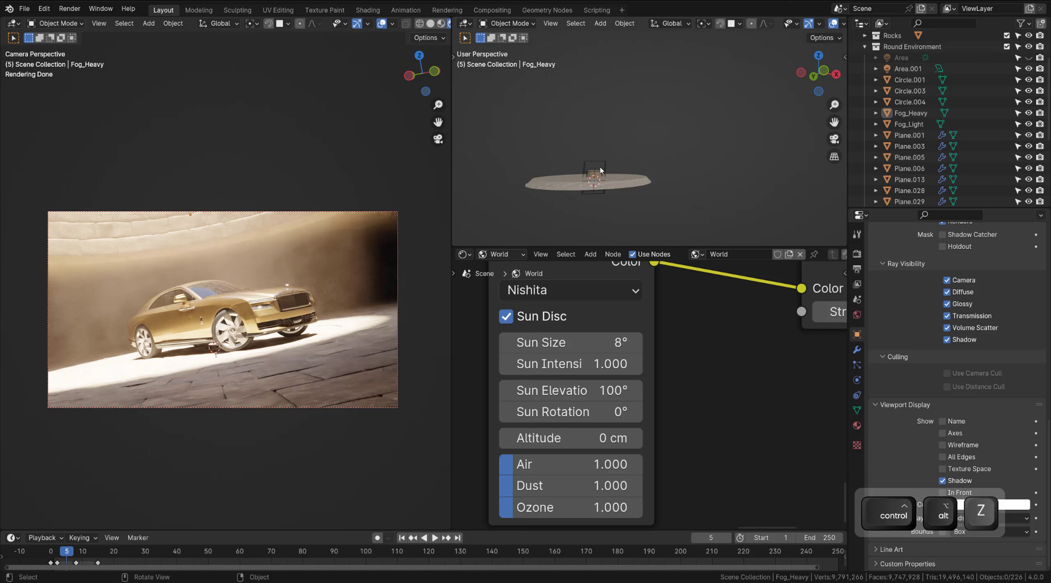
- Mark possible sun rotation positions around a top view of the round environment, and clear the marks
mouse_move(594, 190)
middle_mouse_down()
mouse_move(612, 128)
mouse_move(619, 146)
mouse_move(624, 137)
middle_mouse_up()
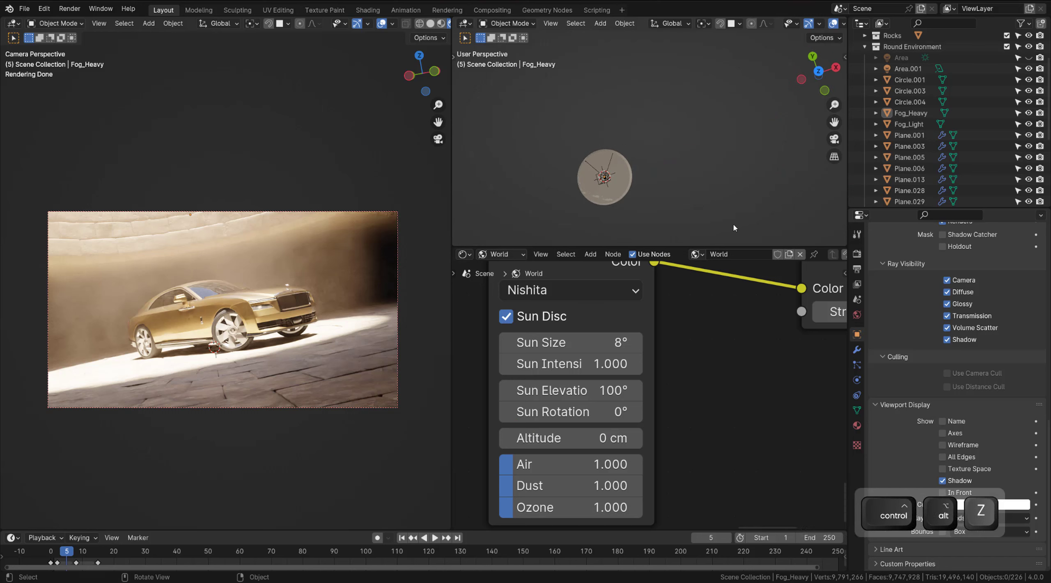
key("ctrl+alt+z")
left_click_drag(813, 158, 803, 160)
left_click_drag(637, 57, 631, 53)
middle_click_drag(721, 324, 710, 386)
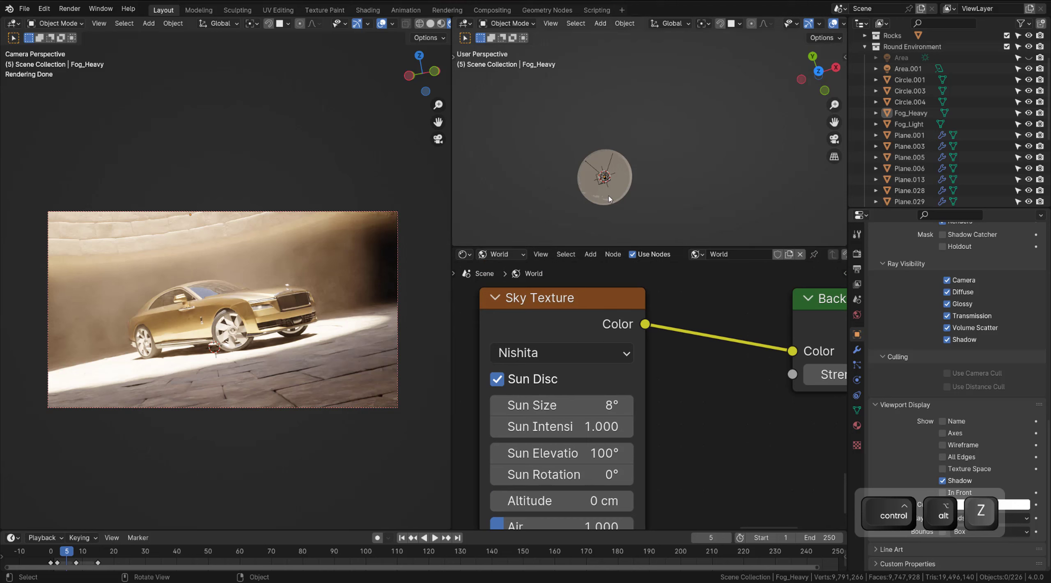
- Select the Head Light cover on the car's front and hide it
scroll(611, 155, "up", 8)
mouse_move(610, 155)
middle_mouse_down()
mouse_move(719, 208)
mouse_move(595, 156)
middle_mouse_up()
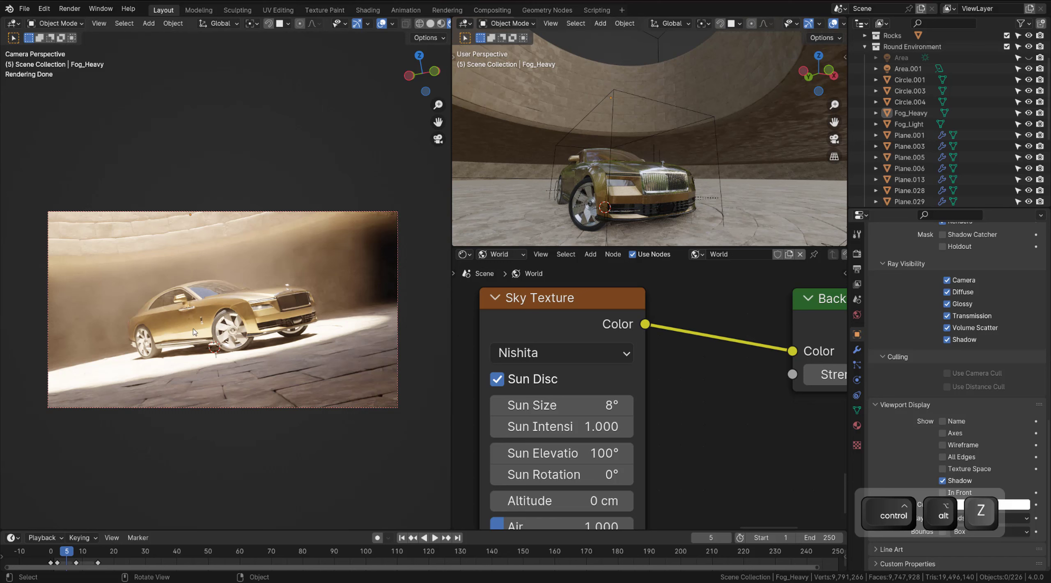
scroll(212, 321, "up", 1)
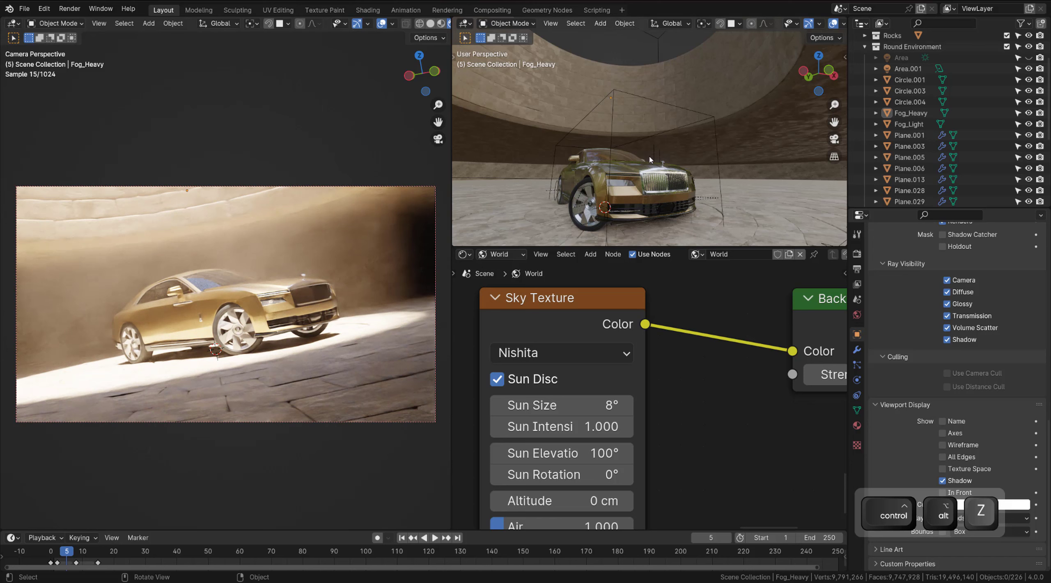
scroll(650, 160, "up", 5)
left_click(619, 191)
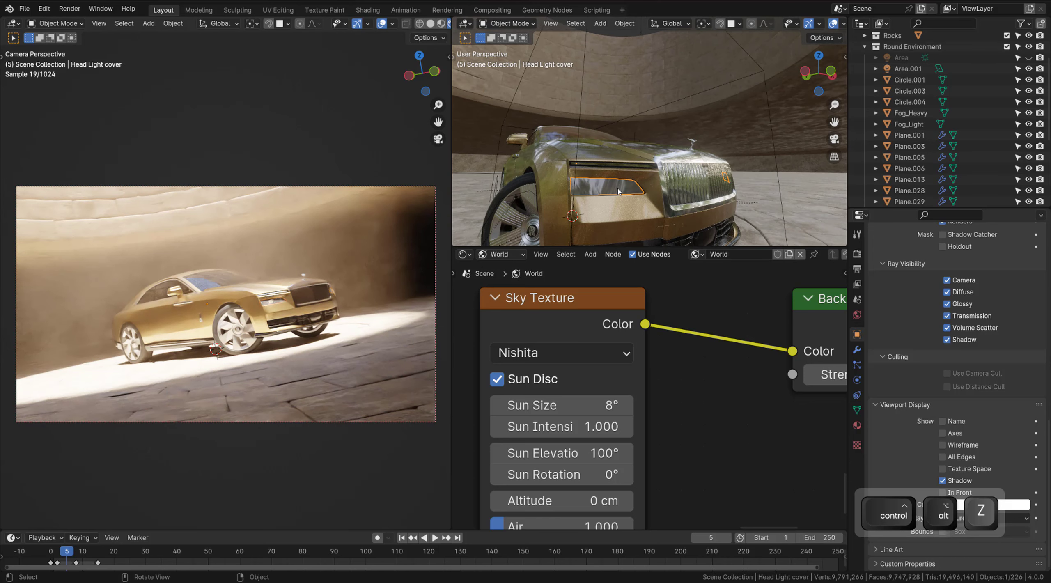
scroll(619, 191, "up", 3)
key("g")
right_click(621, 193)
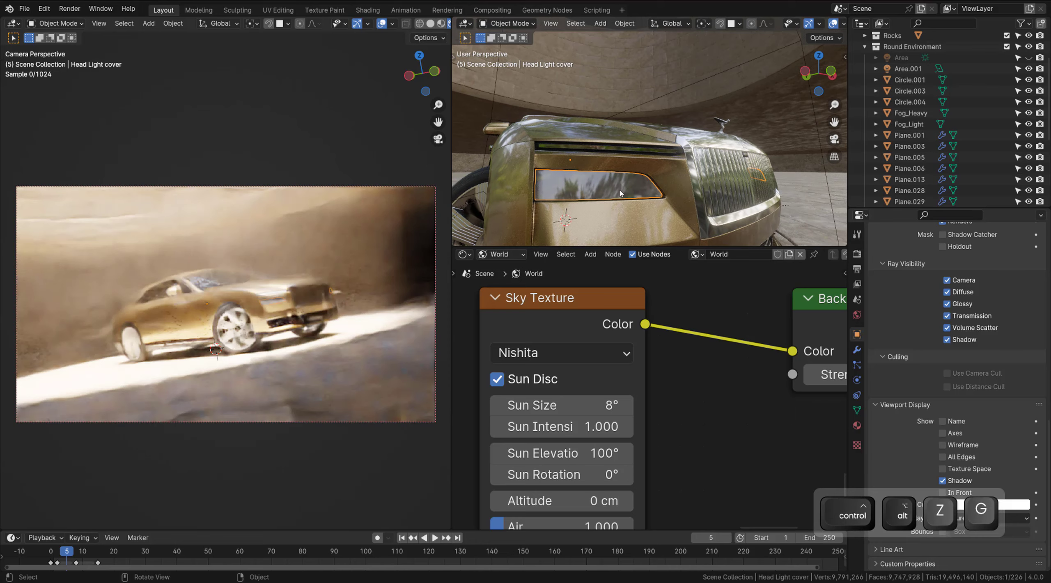
key("h")
scroll(620, 192, "up", 2)
key("alt+a")
- Examine the planes inside the headlight, and unhide all hidden objects with nothing left selected
mouse_move(576, 184)
middle_mouse_down()
mouse_move(635, 189)
mouse_move(556, 192)
mouse_move(608, 186)
mouse_move(599, 177)
mouse_move(581, 189)
middle_mouse_up()
scroll(604, 187, "up", 2)
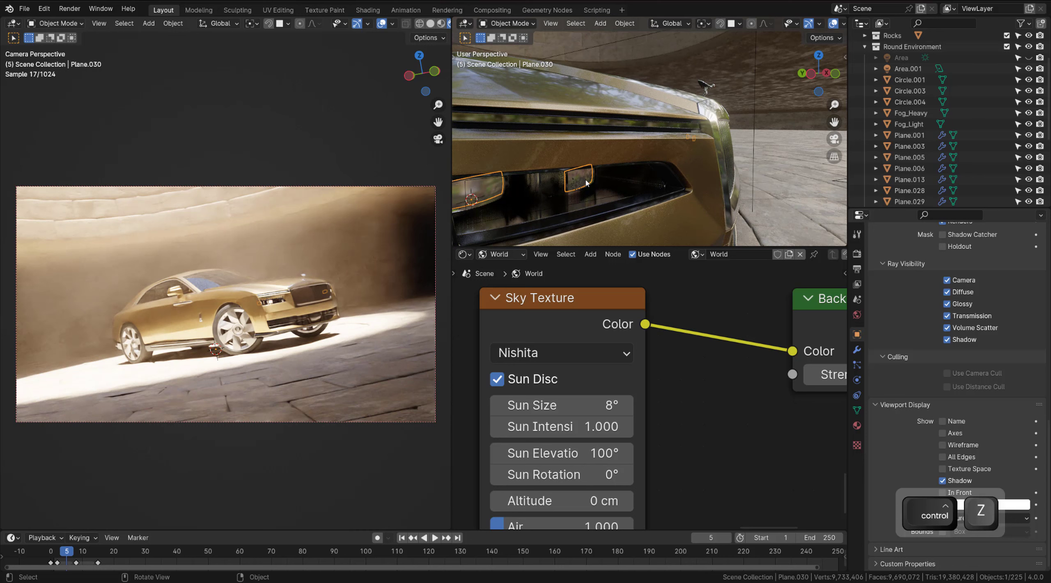
key("alt+a")
key("ctrl+z")
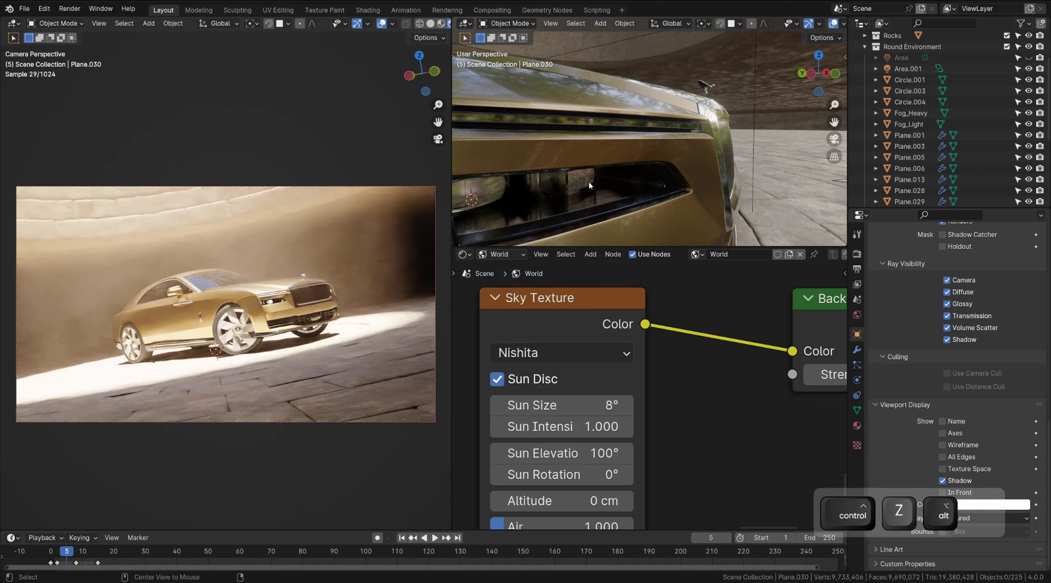
key("alt+h")
key("alt+a")
scroll(617, 160, "down", 3)
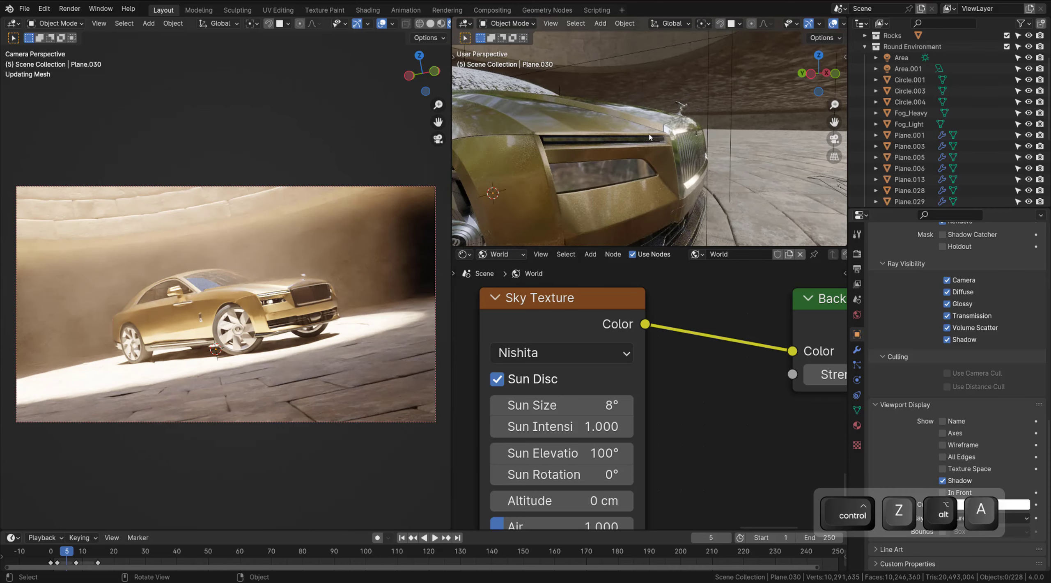
- Hide the Guide mesh so that only the finished car and its environment remain shown
middle_click_drag(617, 158, 591, 164)
middle_click_drag(760, 137, 624, 123)
key("ctrl+z")
key("F9")
scroll(620, 125, "down", 3)
middle_click_drag(550, 131, 743, 133)
scroll(580, 134, "down", 4)
middle_click_drag(744, 132, 668, 146)
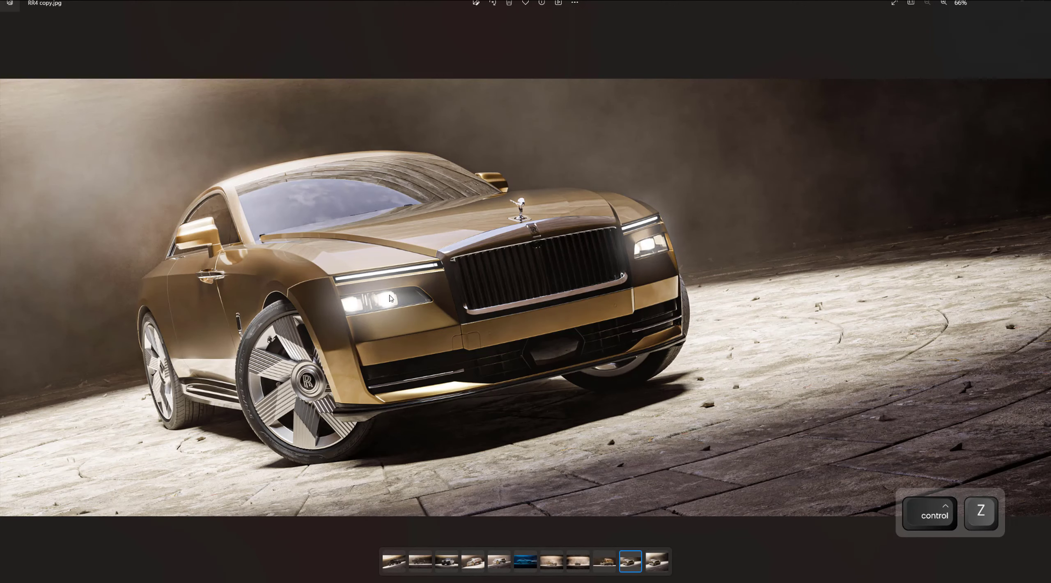
- View the finished renders RR4 copy.jpg and RR_White_1.jpg in the image viewer and return to Blender
left_click(1039, 1)
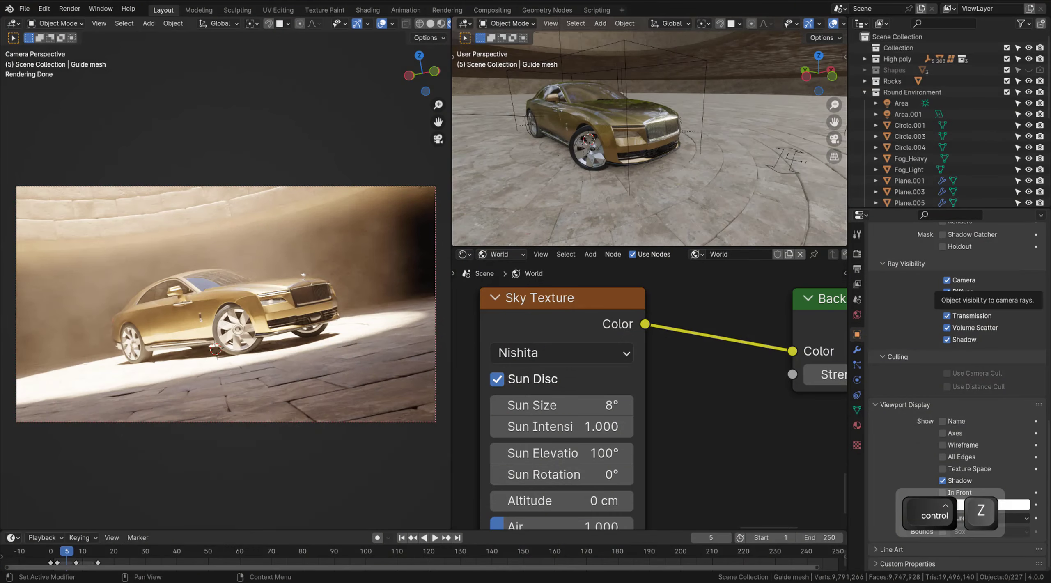
left_click(547, 254)
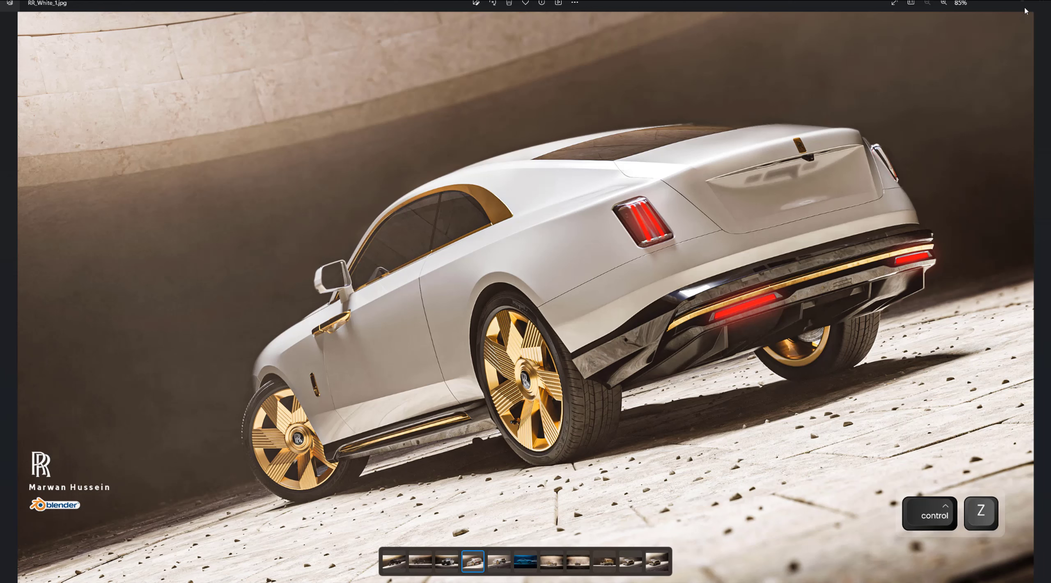
left_click(1042, 4)
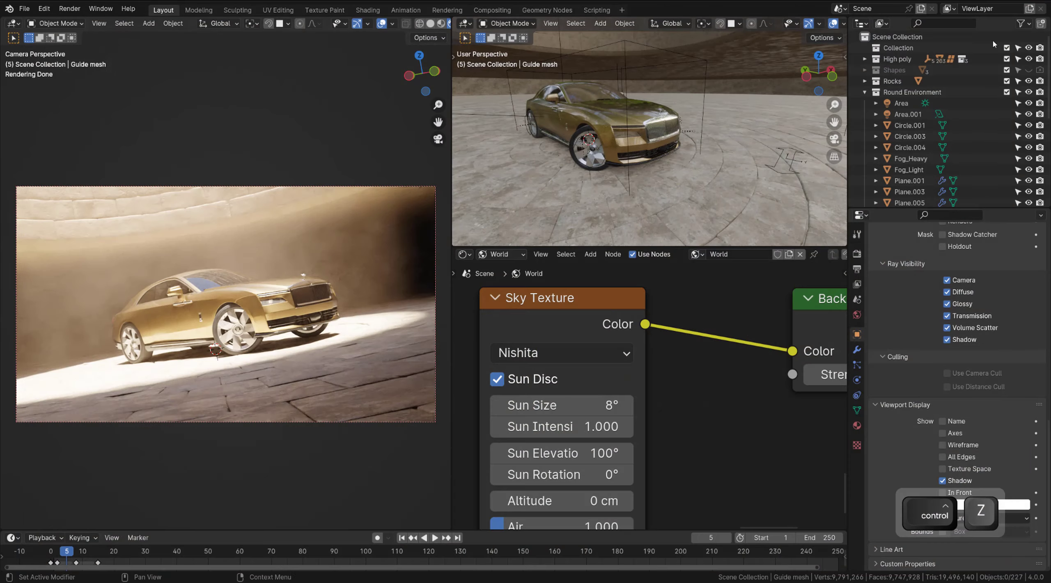
- Select the car's front body panel and switch the shader editor from World to Object to show Car paint-MT
left_click(240, 296)
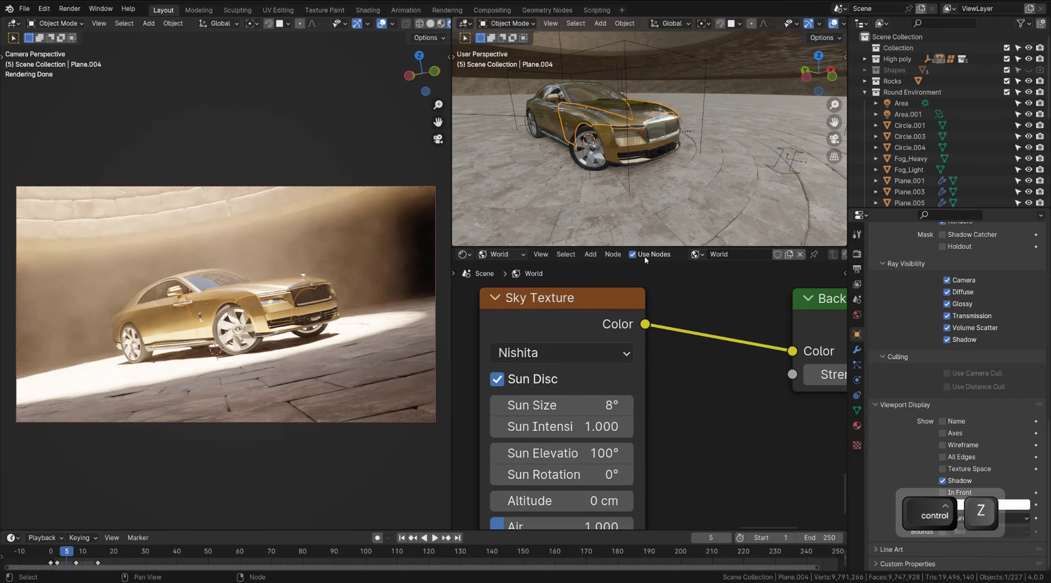
left_click(503, 255)
left_click(504, 282)
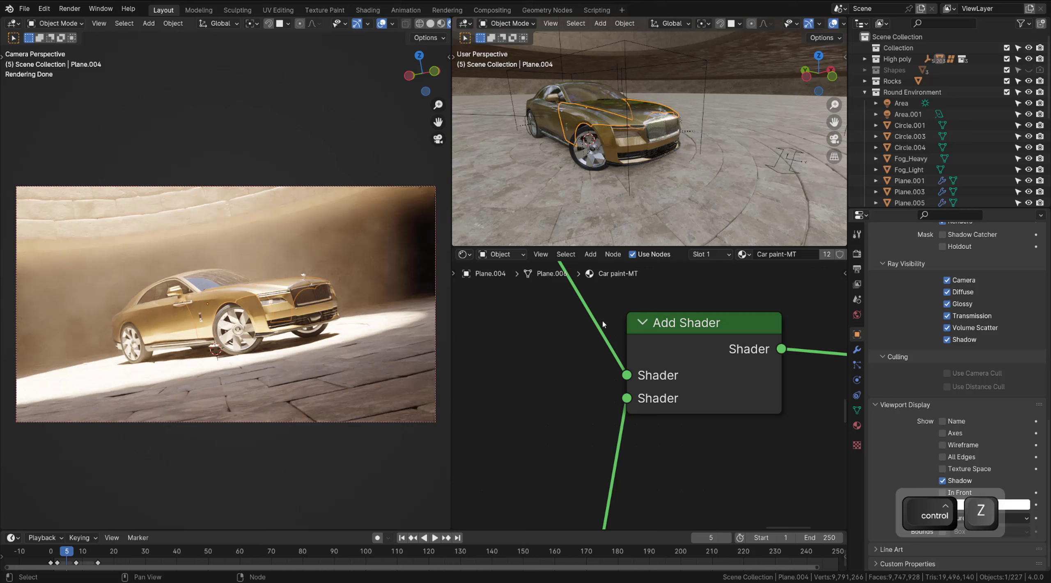
- Copy the grey of a spare RGB node onto the Base color frame's RGB node, and brighten it to pure white
scroll(584, 352, "down", 6)
scroll(585, 353, "up", 8)
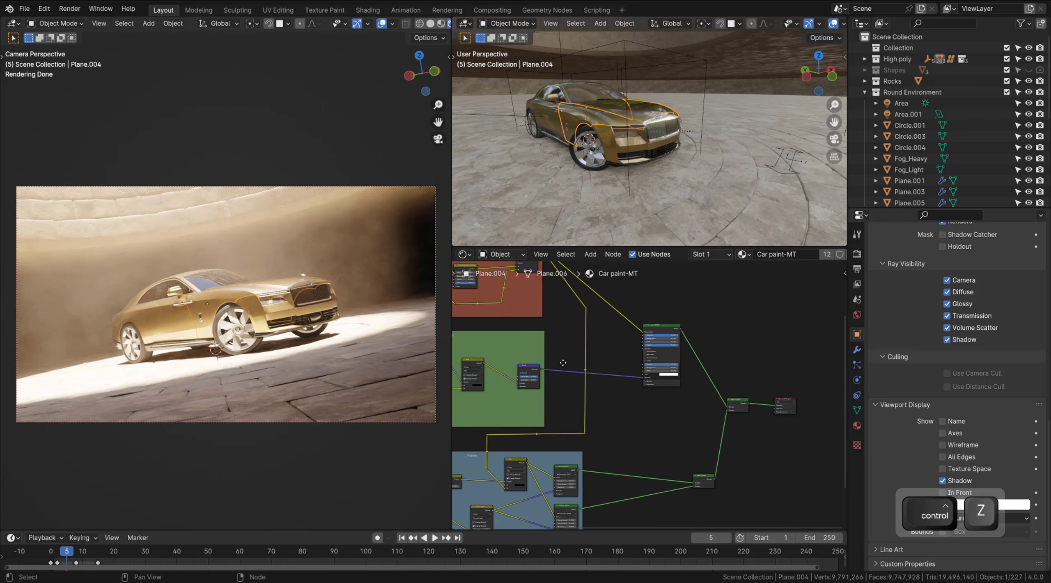
middle_click_drag(629, 334, 687, 348)
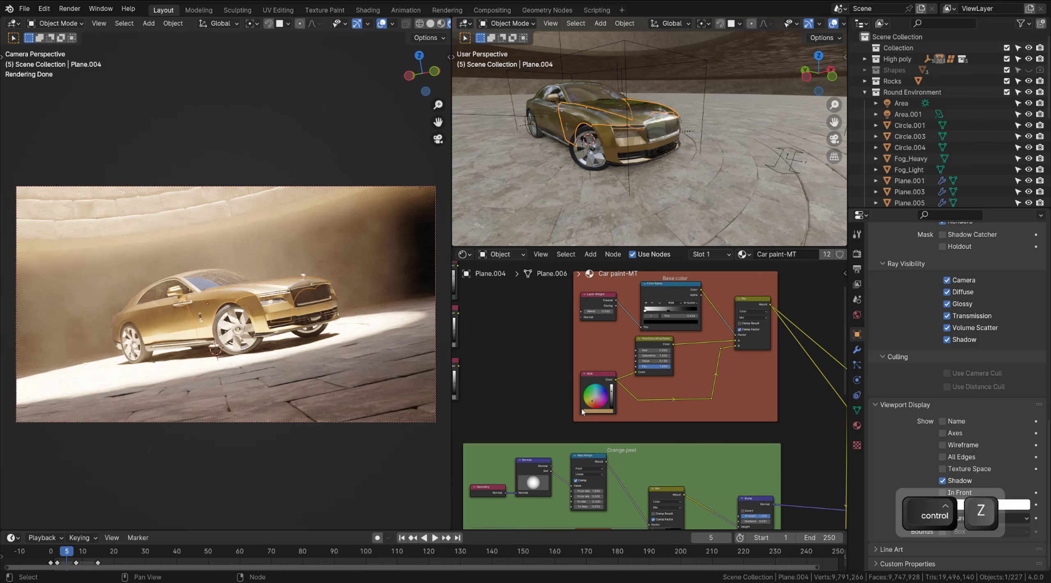
scroll(581, 411, "up", 8)
scroll(549, 387, "down", 5)
middle_click_drag(528, 388, 677, 390)
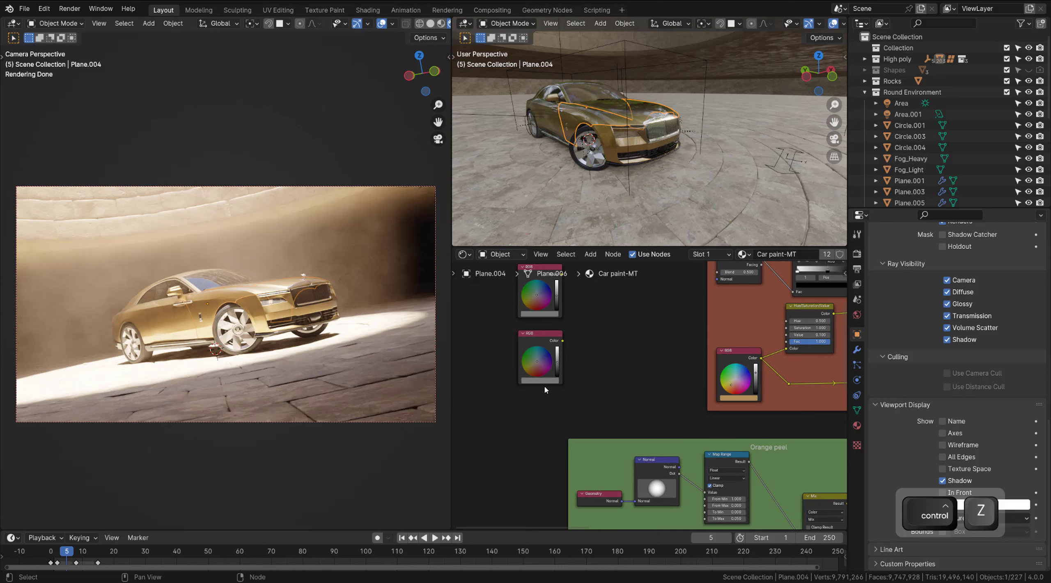
left_click_drag(540, 381, 741, 401)
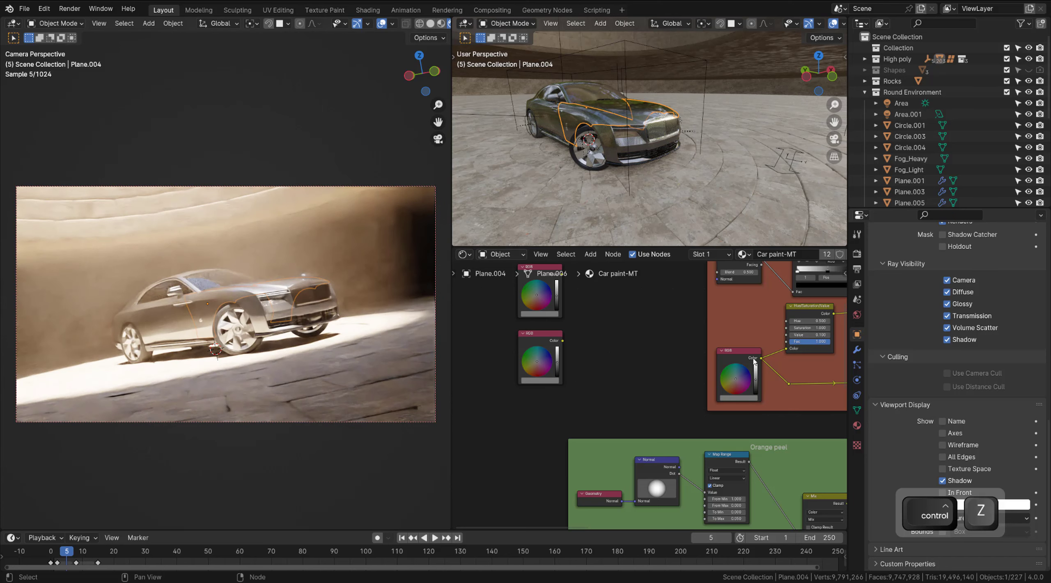
scroll(771, 364, "up", 4)
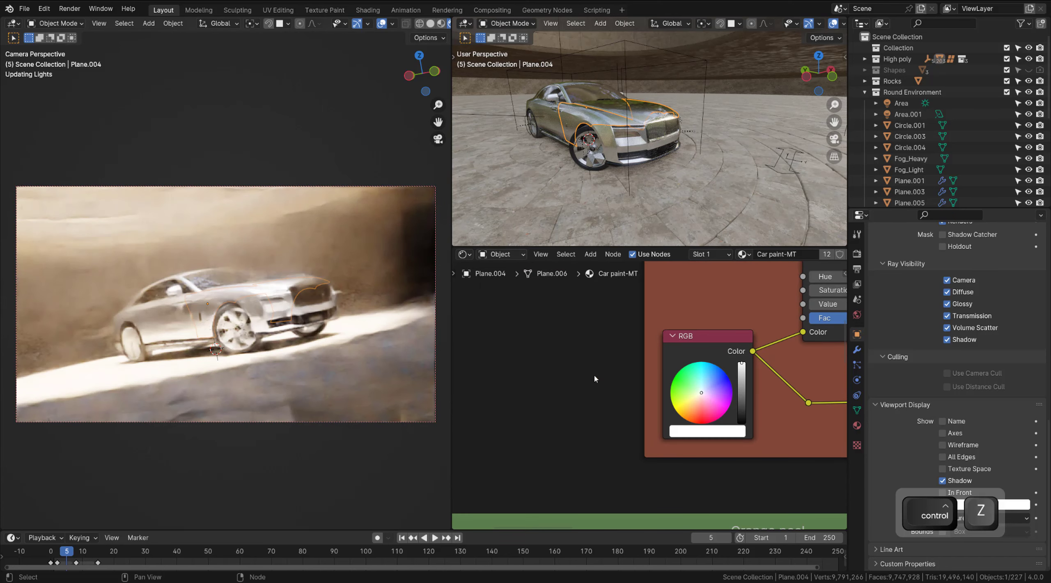
scroll(263, 299, "up", 4)
scroll(263, 299, "up", 2)
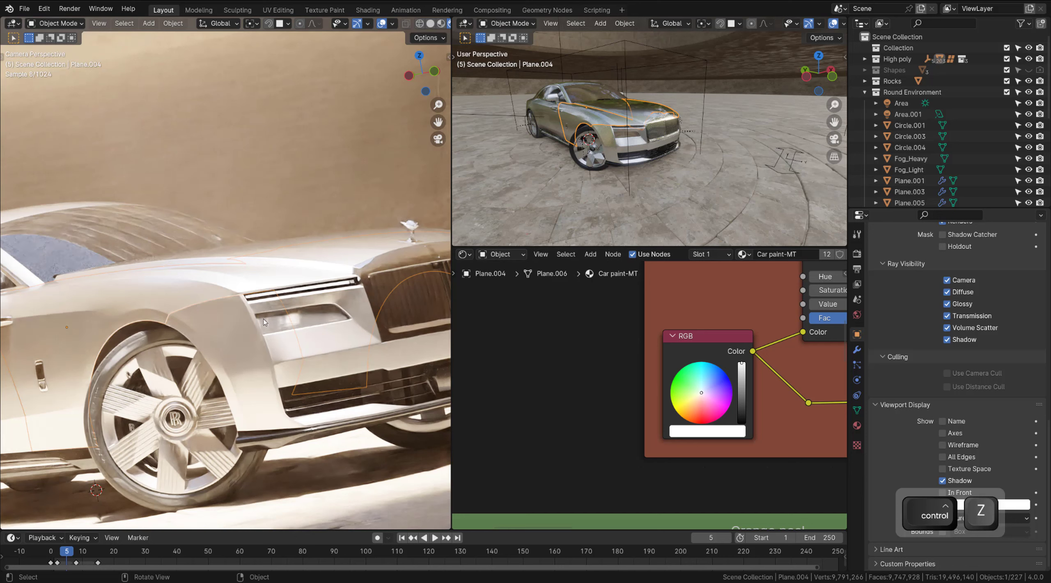
- Set the Metallic value of the car paint's Principled BSDF to 0.000
scroll(621, 332, "down", 4)
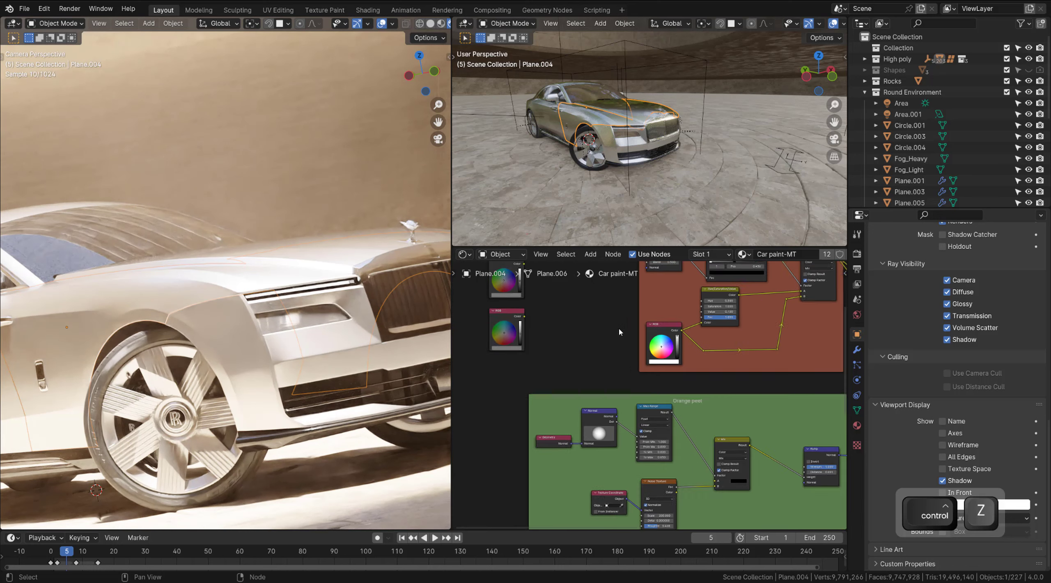
scroll(620, 332, "down", 4)
middle_click_drag(797, 385, 613, 366)
key("KP_Decimal")
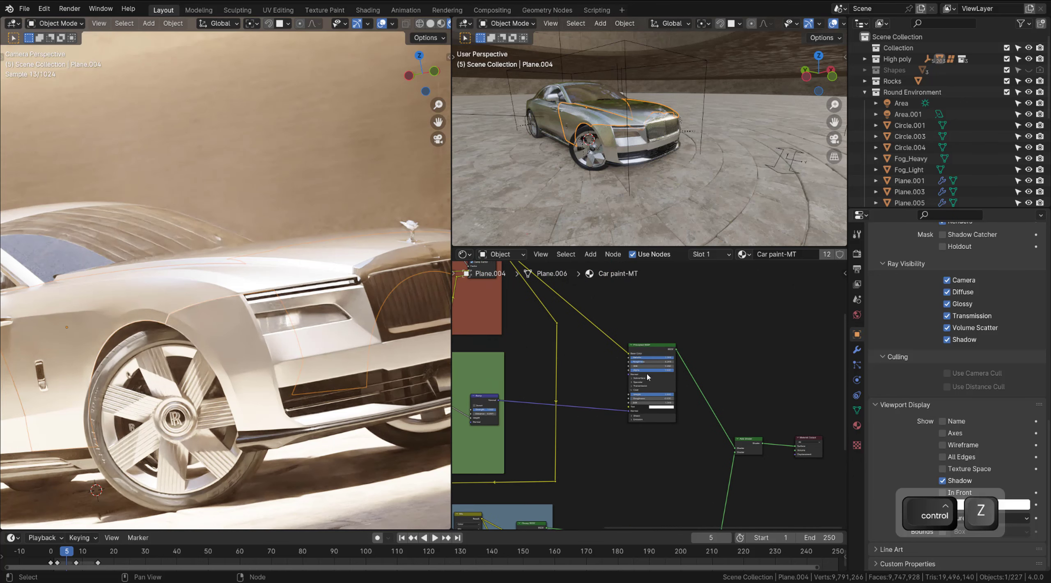
left_click_drag(719, 352, 590, 352)
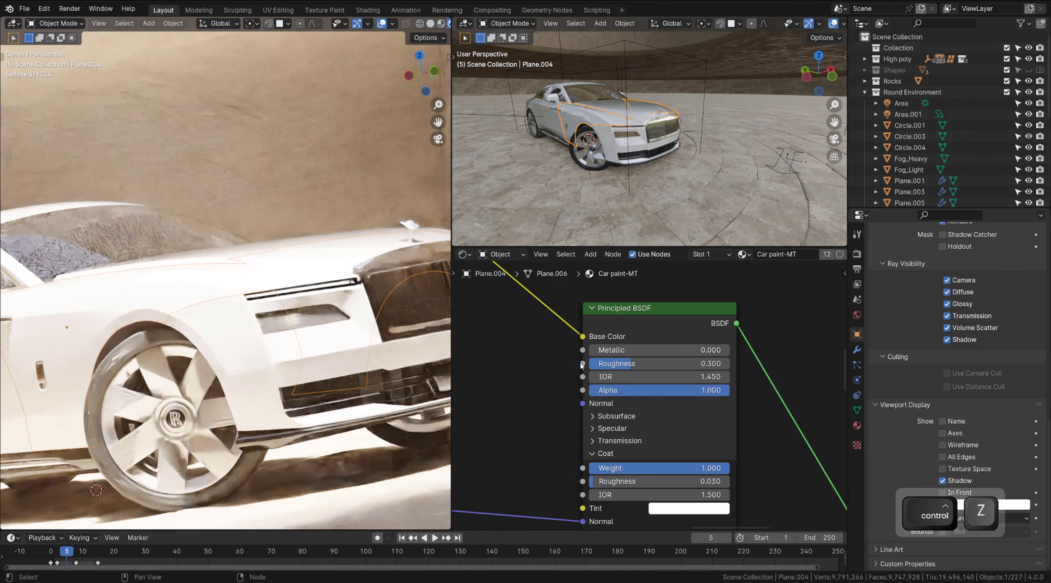
- Darken the RGB node in the car paint's Base color frame to a mid grey
scroll(305, 306, "down", 1)
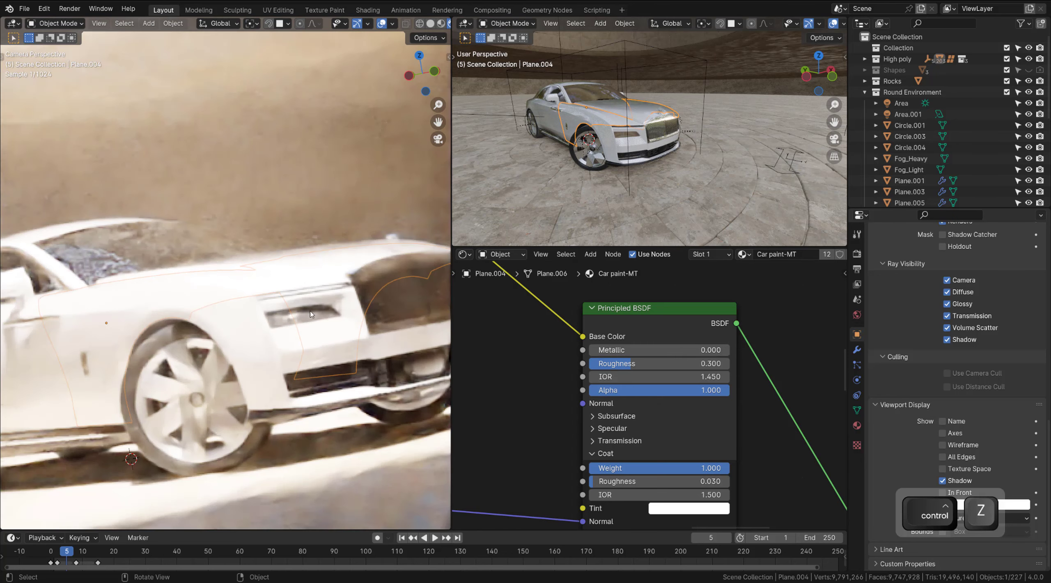
middle_click_drag(503, 360, 758, 366)
scroll(682, 356, "down", 9)
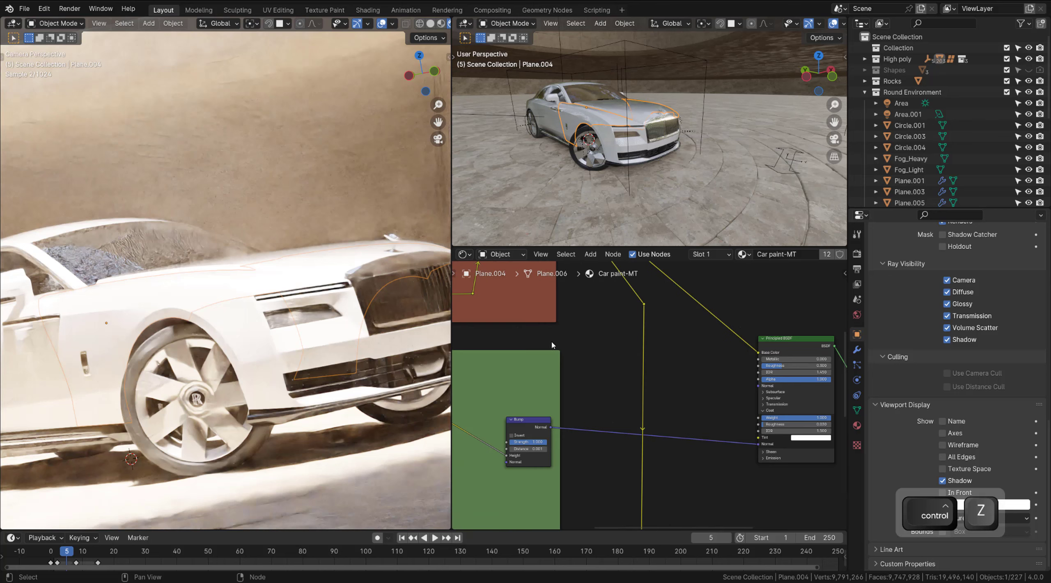
middle_click_drag(473, 323, 750, 383)
scroll(615, 367, "up", 1)
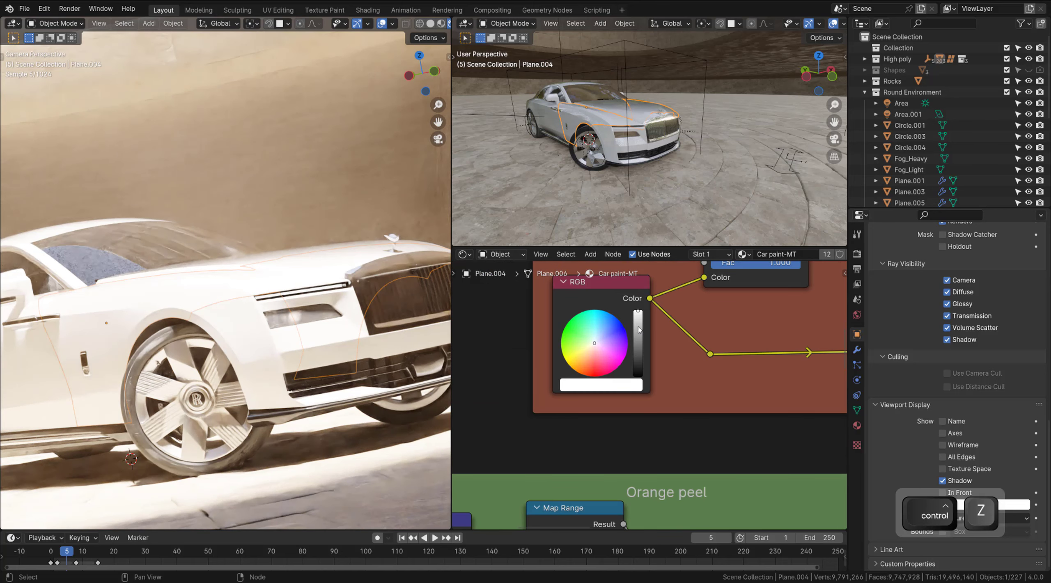
left_click_drag(639, 326, 638, 345)
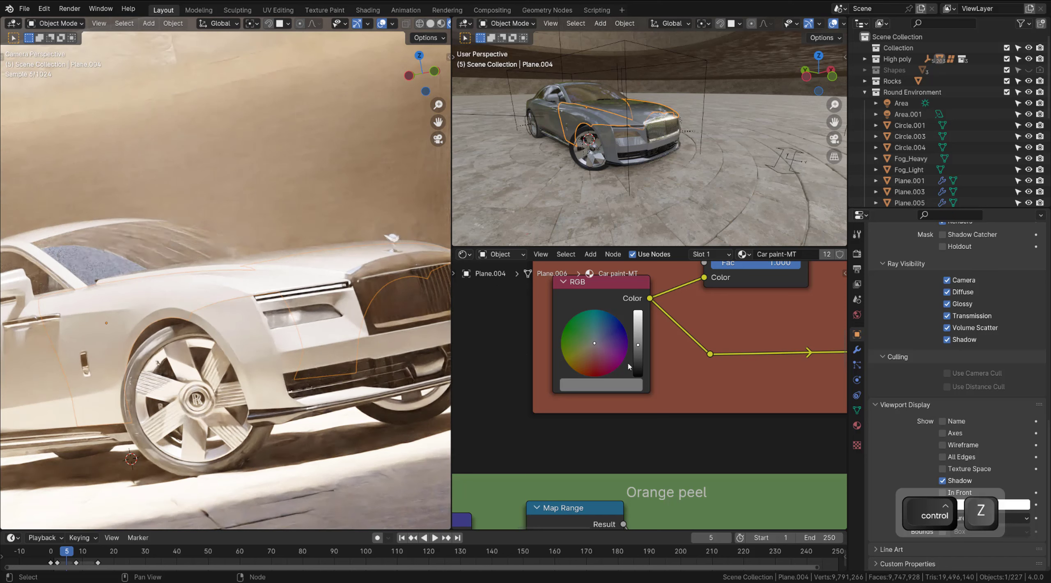
key("ctrl+z")
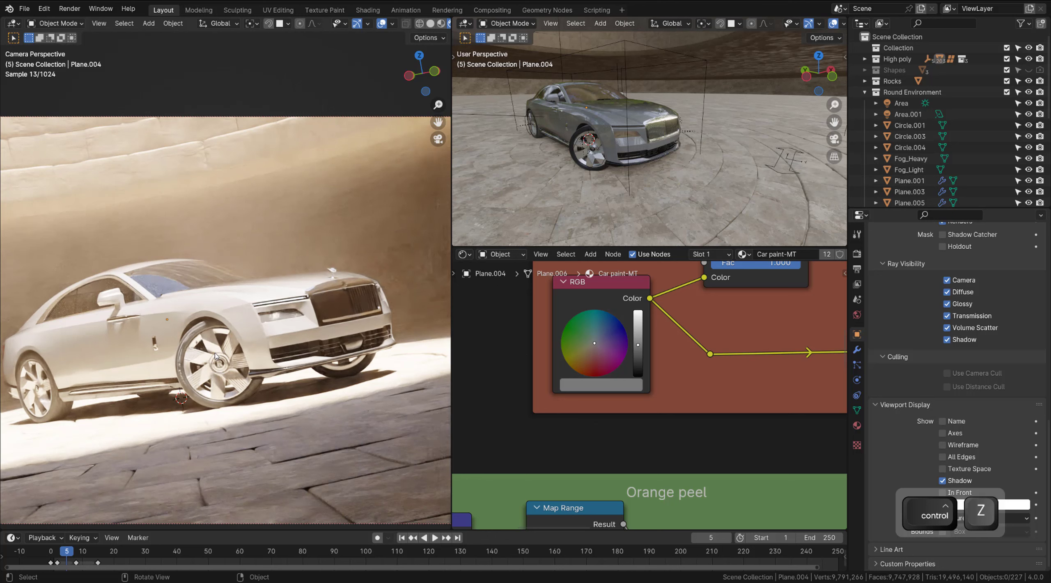
- Select the front wheel and tint the Base Color of its Wheel-MT material a warm golden orange
left_click(229, 352)
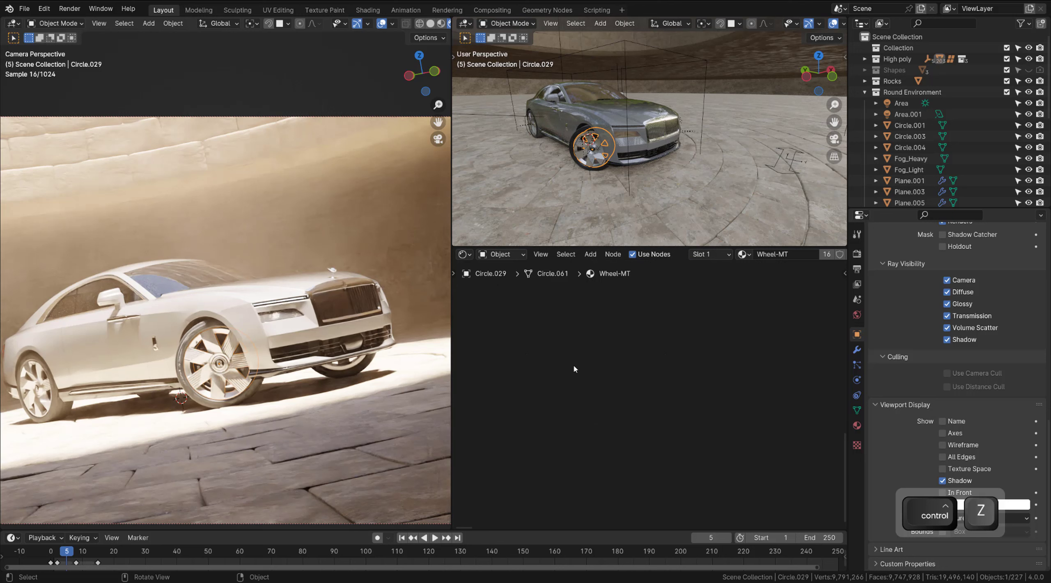
middle_click_drag(744, 304, 543, 310)
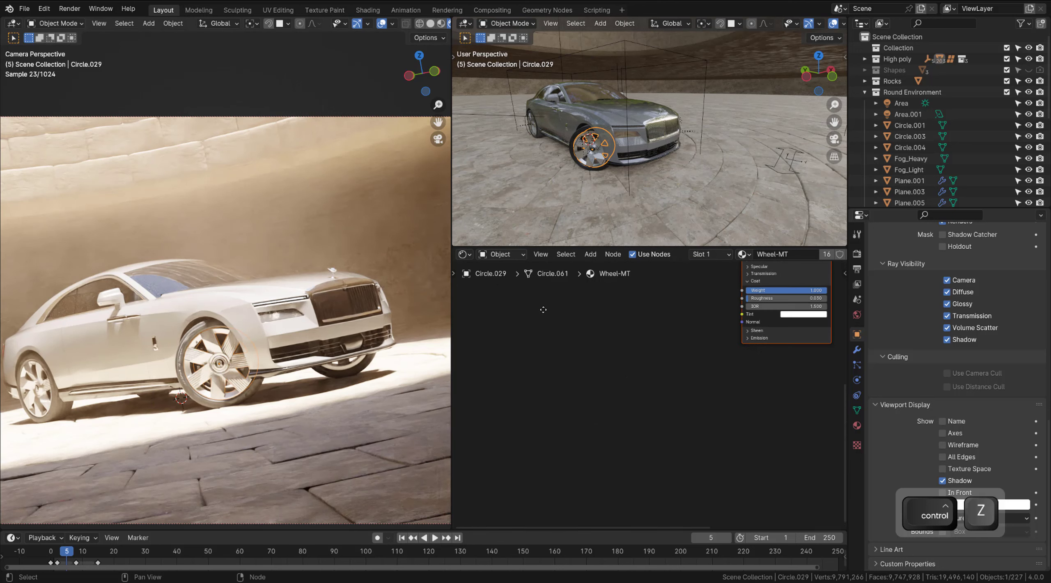
key("Home")
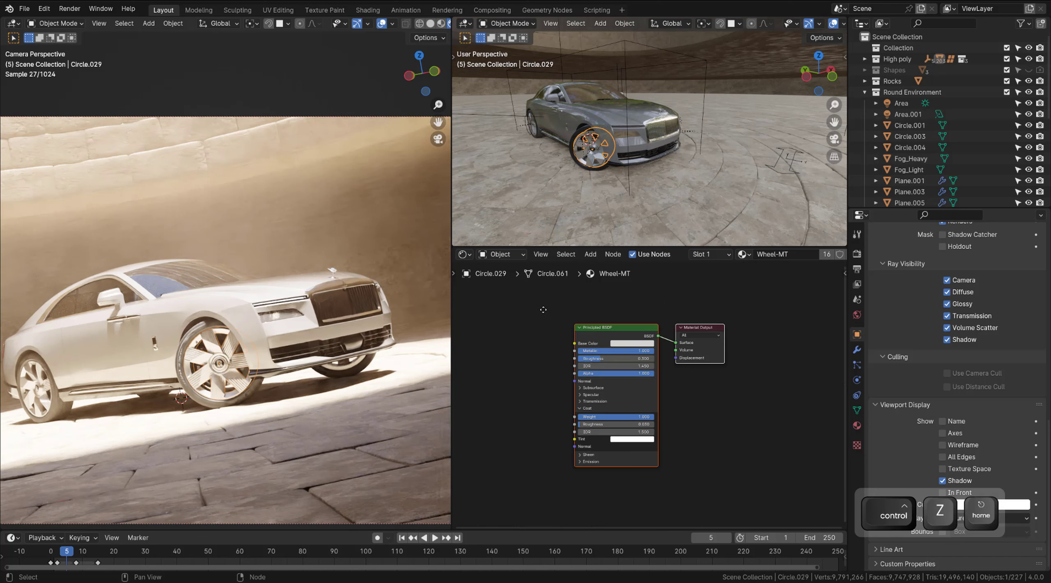
scroll(632, 353, "up", 4)
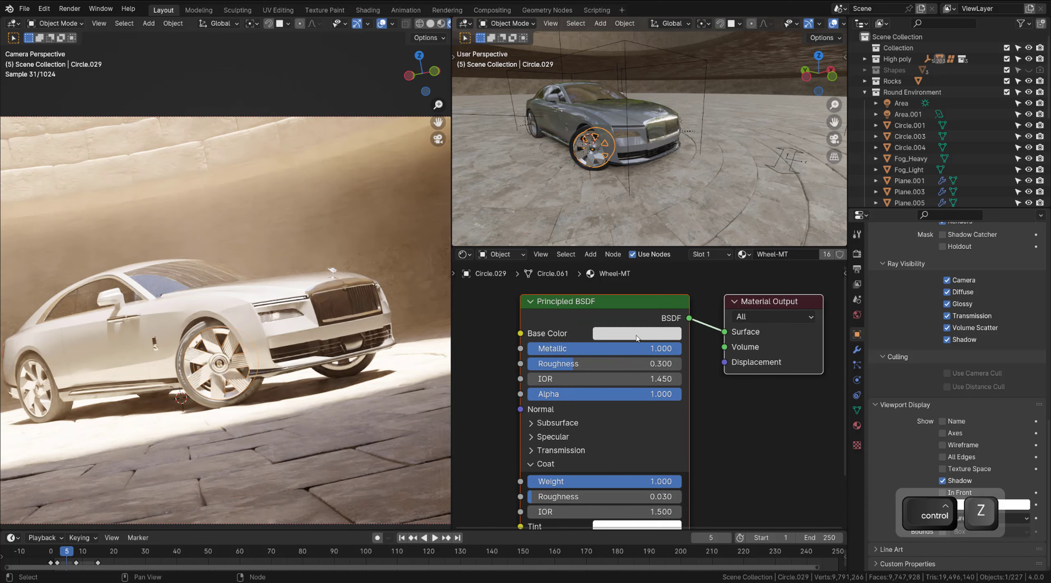
left_click(631, 333)
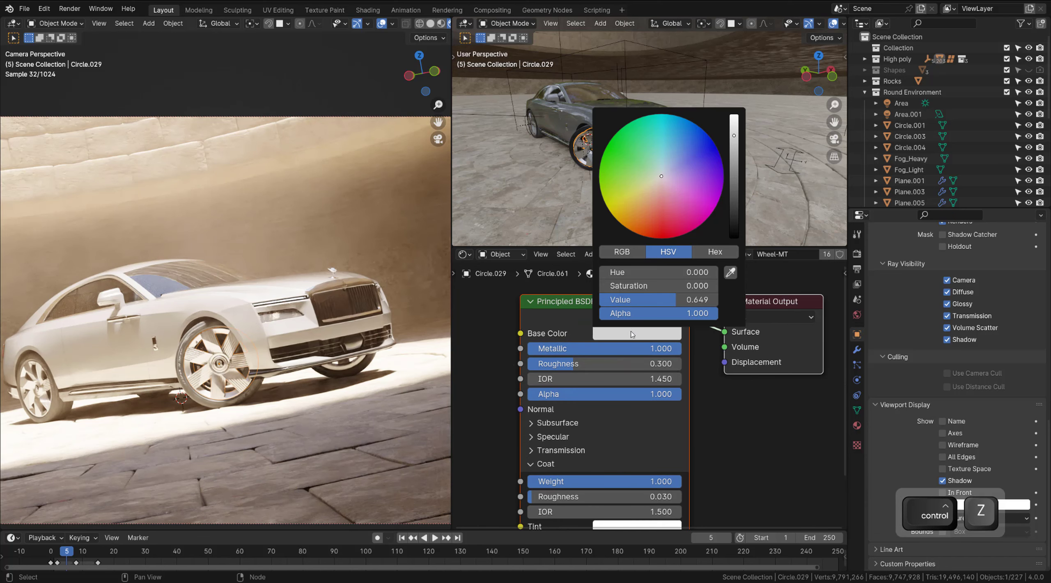
left_click(653, 194)
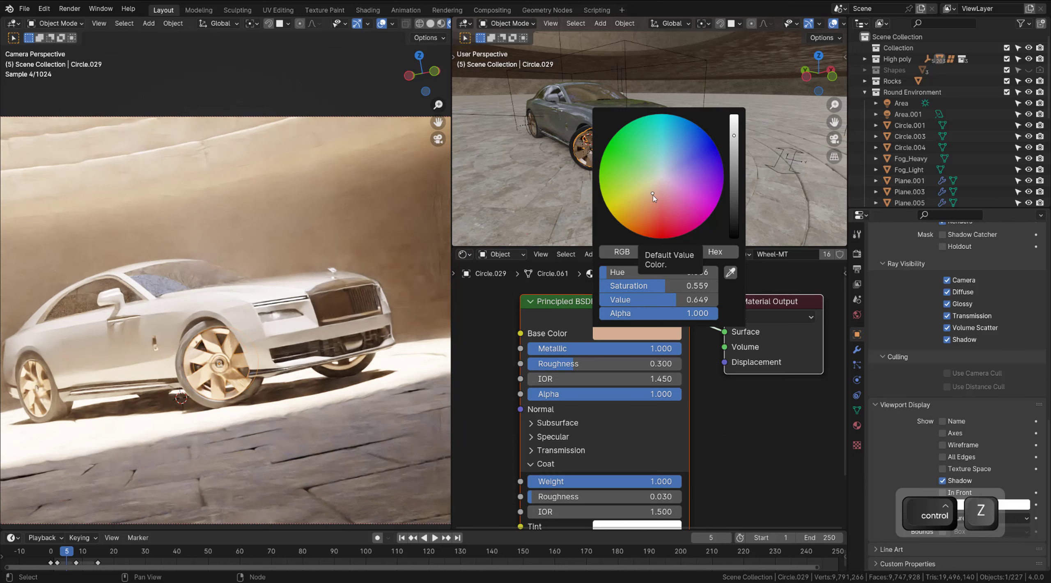
scroll(215, 365, "up", 6)
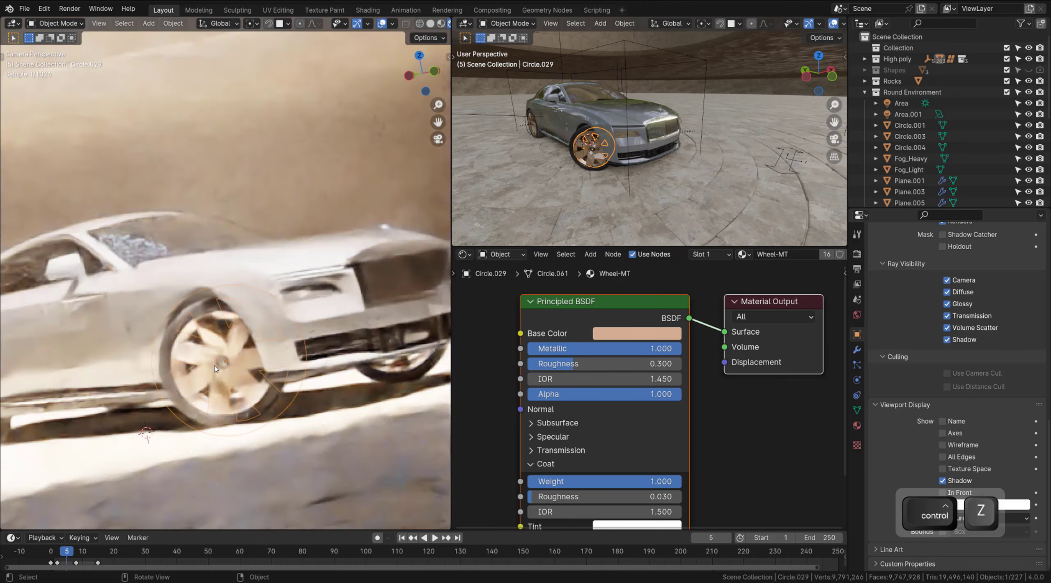
left_click(662, 335)
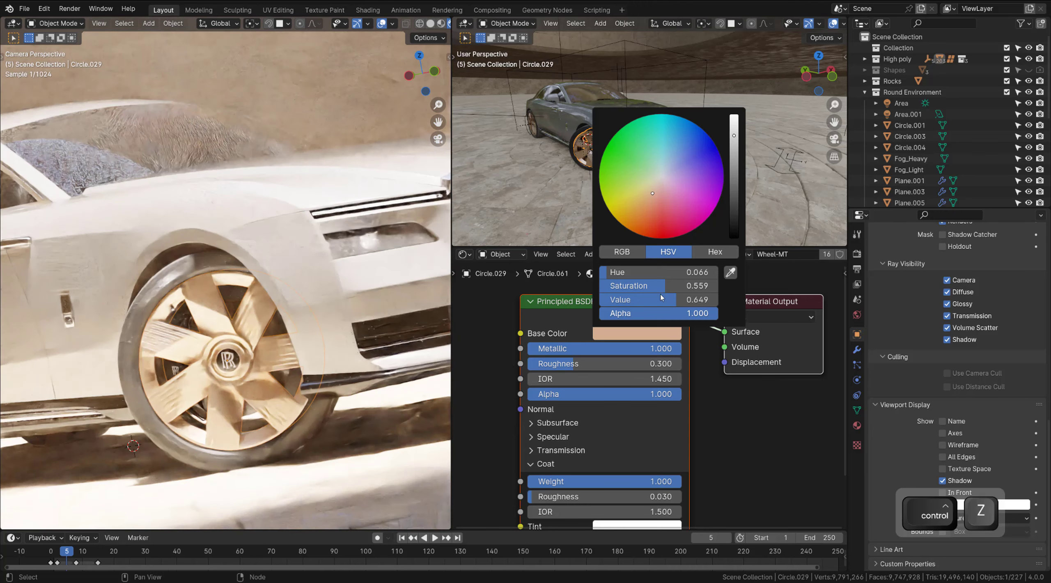
left_click(650, 198)
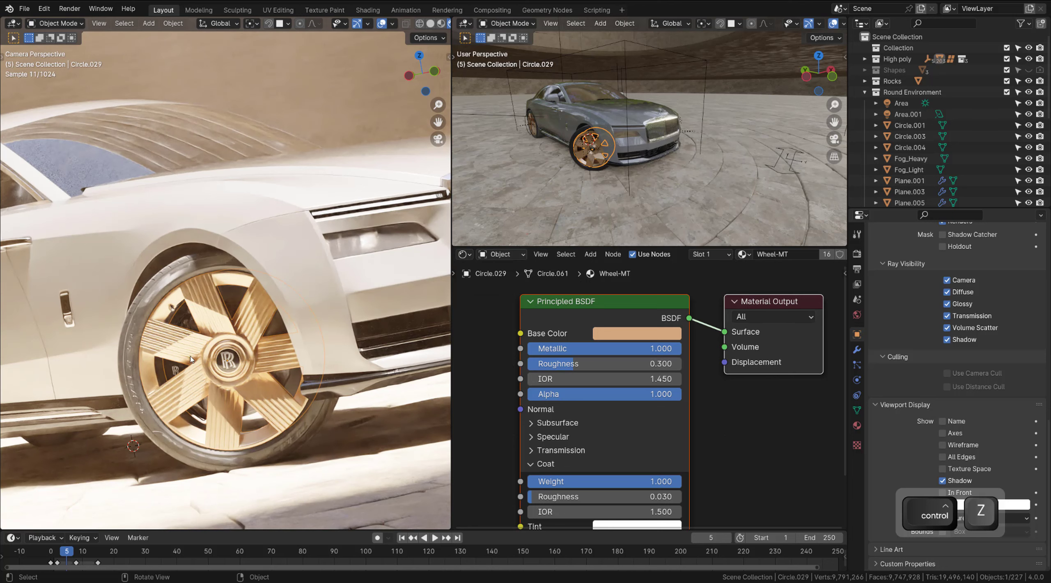
- Copy the wheel's golden Base Color onto the Base Color of the front grille's Chrome-MT material, and deselect the grille
scroll(190, 358, "down", 3)
scroll(361, 254, "up", 3)
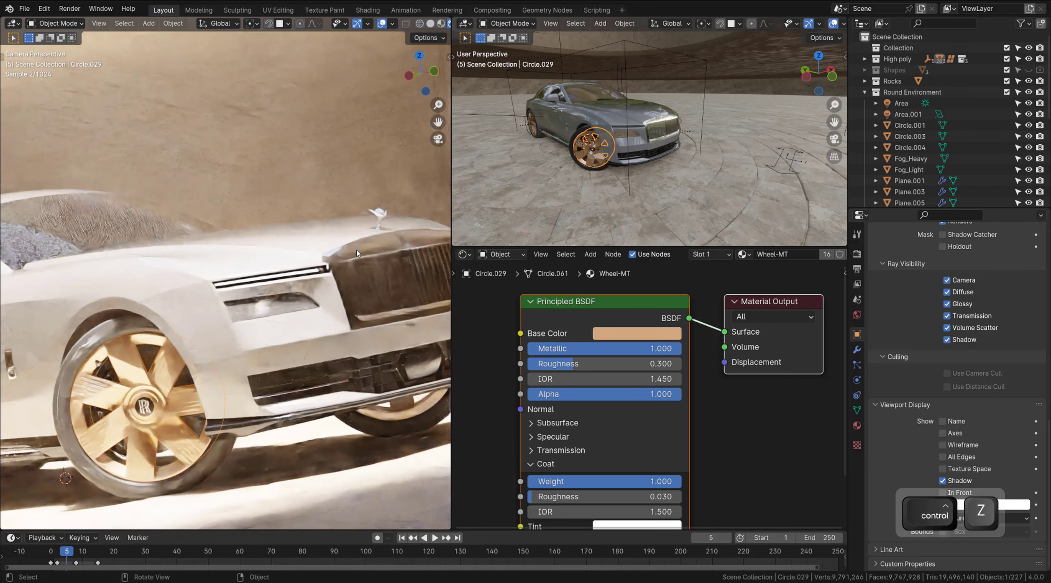
left_click(358, 254)
left_click(195, 373)
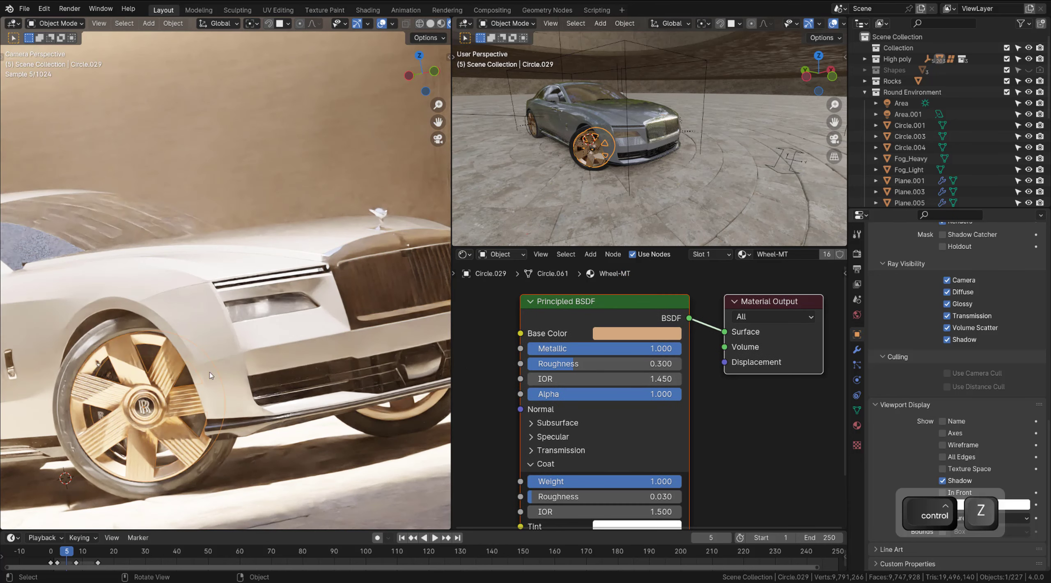
right_click(645, 332)
key("ctrl+c")
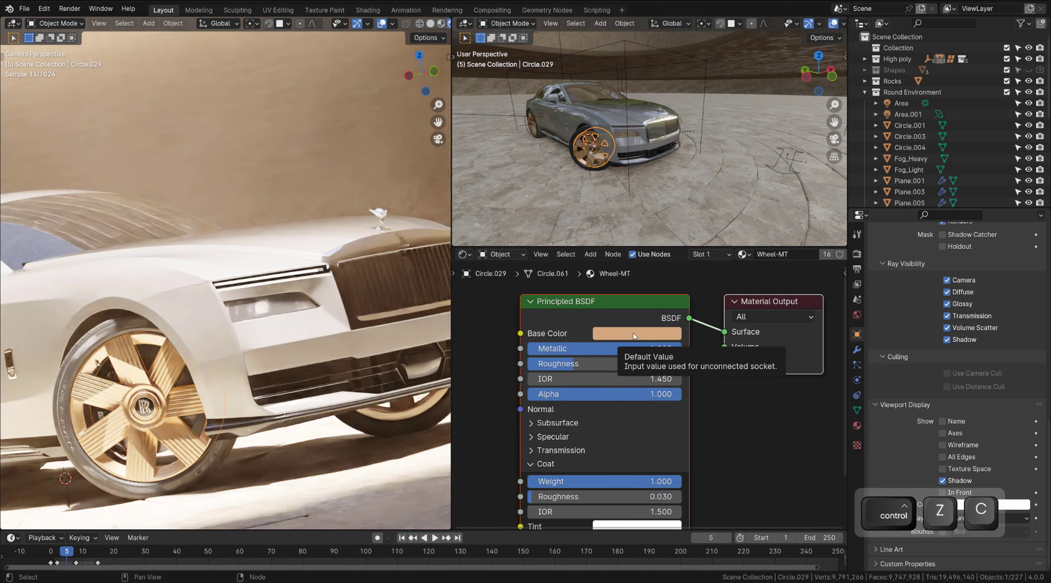
left_click(364, 250)
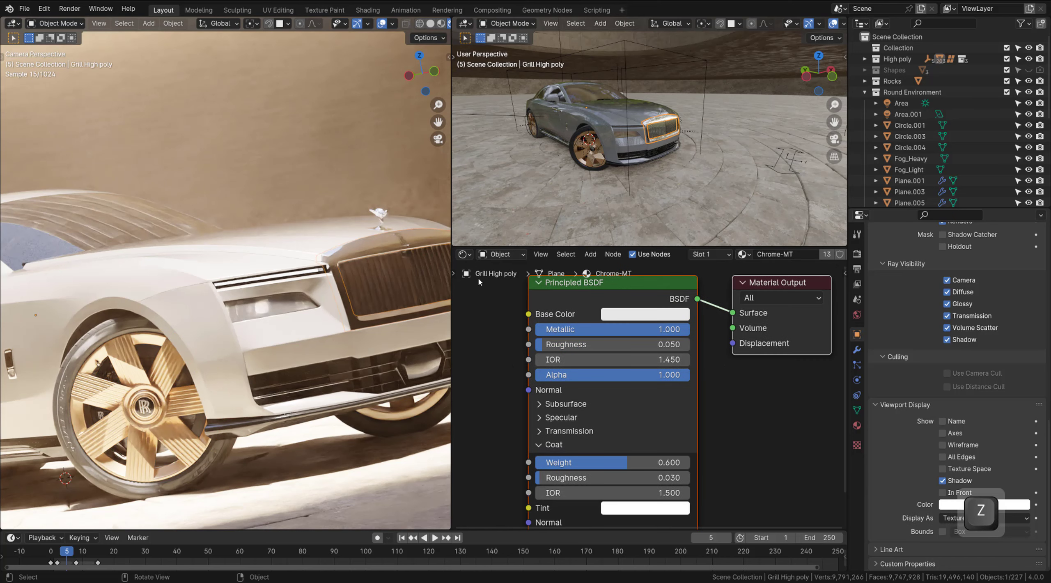
key("ctrl+v")
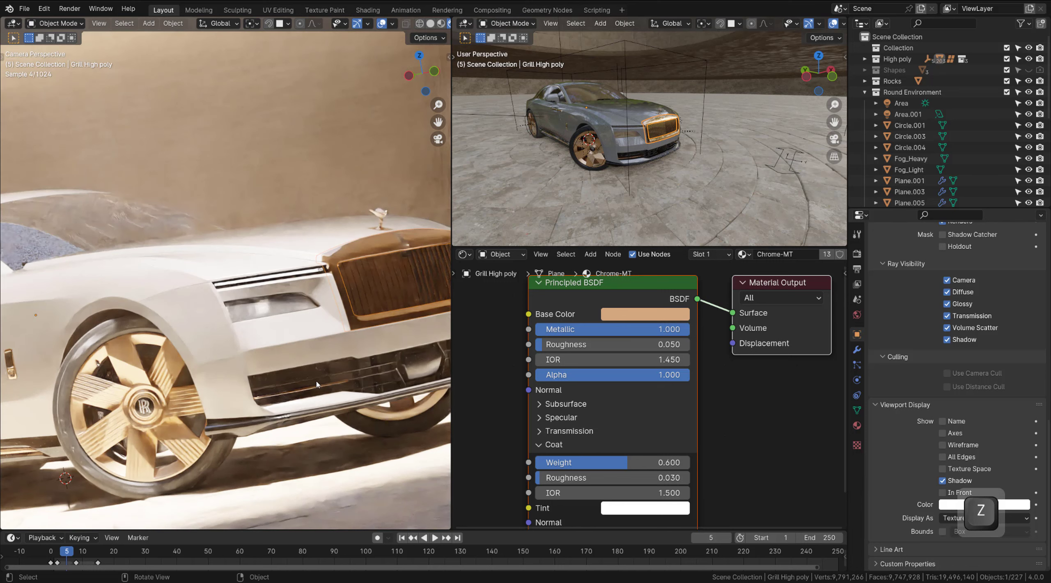
scroll(361, 281, "down", 3)
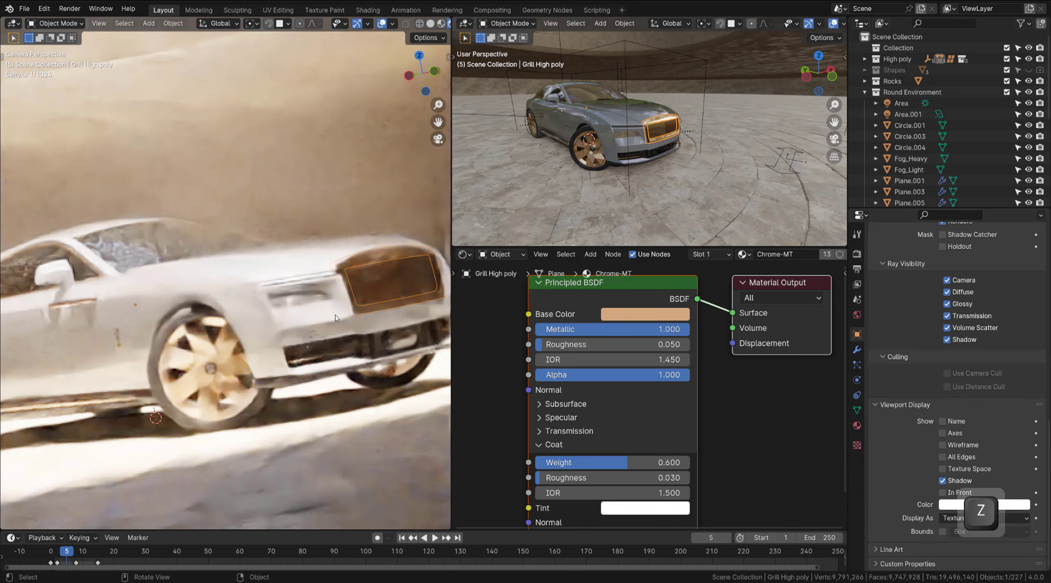
key("alt+a")
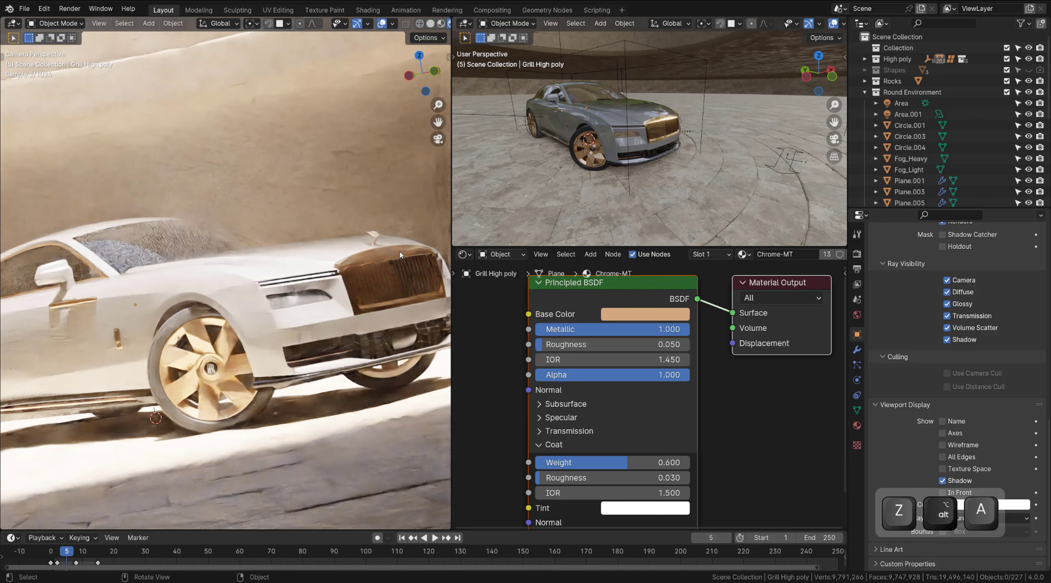
- Paste the copied gold onto the Base Color of the light-colored Principled BSDF in the grille badge's Chrome- RR Badge-MT material, and deselect the badge
scroll(400, 251, "up", 5)
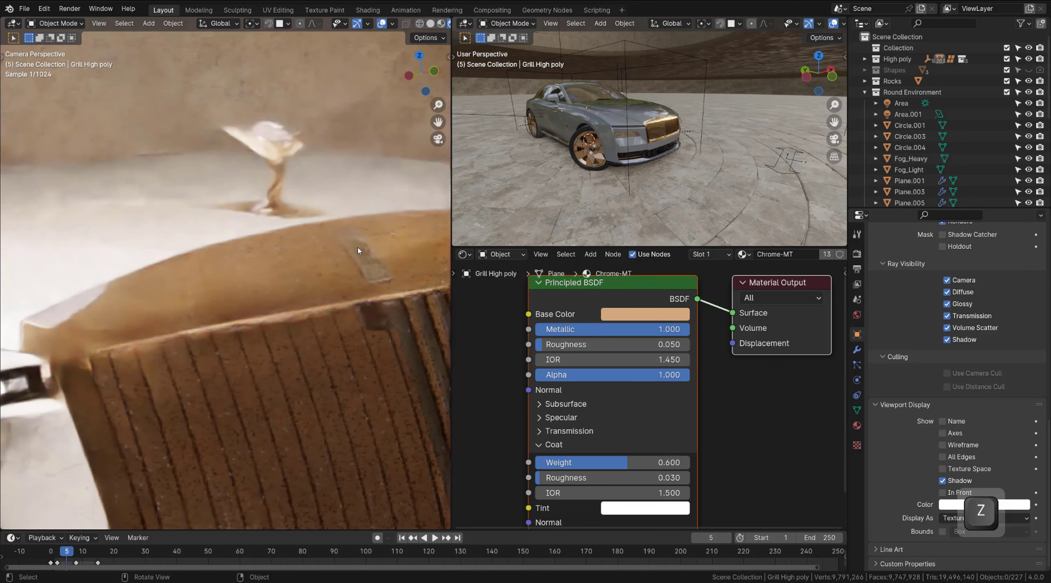
left_click(348, 241)
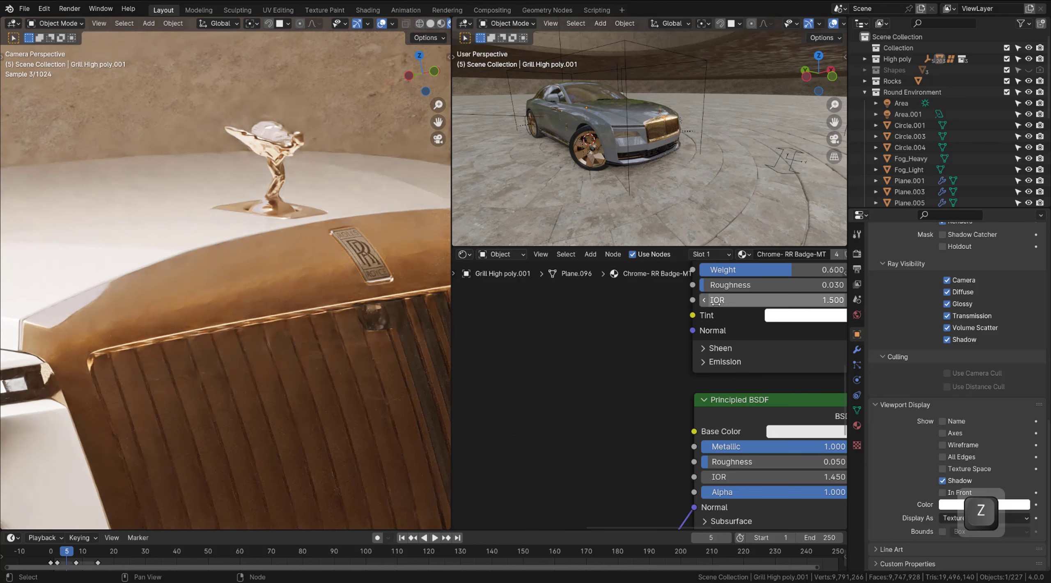
left_click(857, 427)
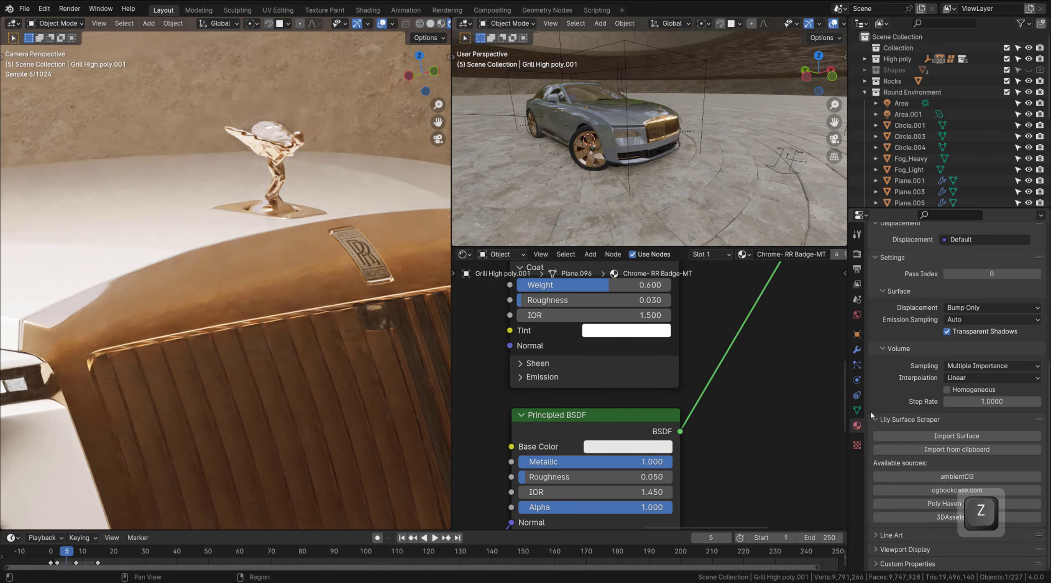
scroll(723, 392, "down", 4)
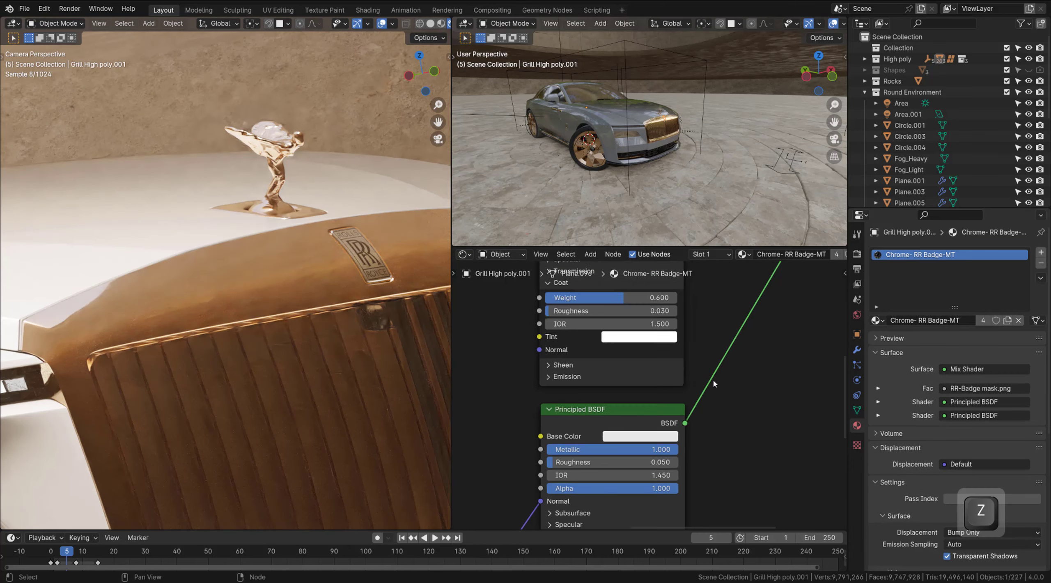
middle_click_drag(722, 392, 677, 462)
scroll(677, 464, "down", 4)
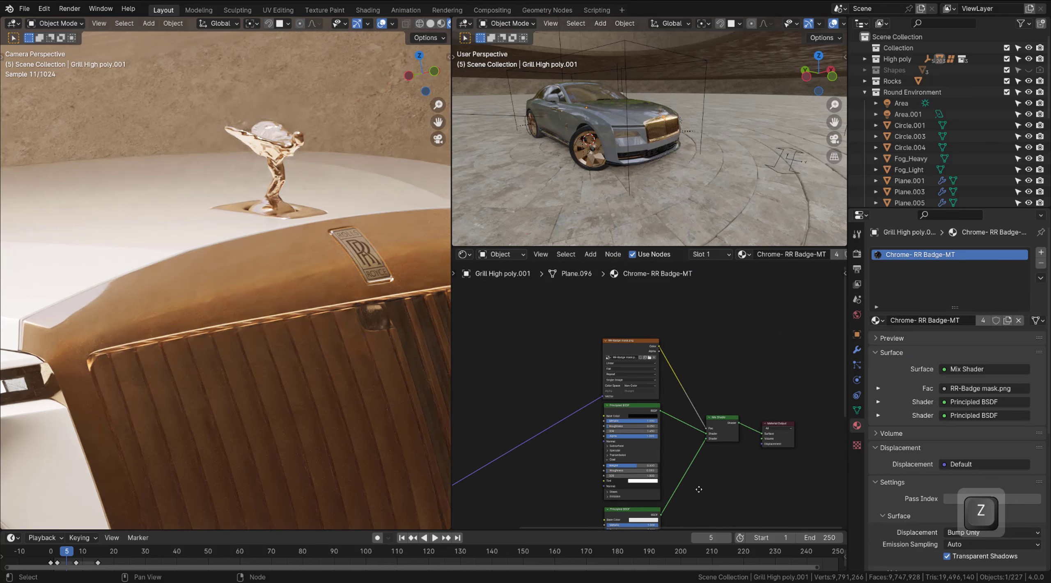
middle_click_drag(695, 503, 624, 419)
scroll(623, 419, "up", 5)
scroll(621, 421, "up", 3)
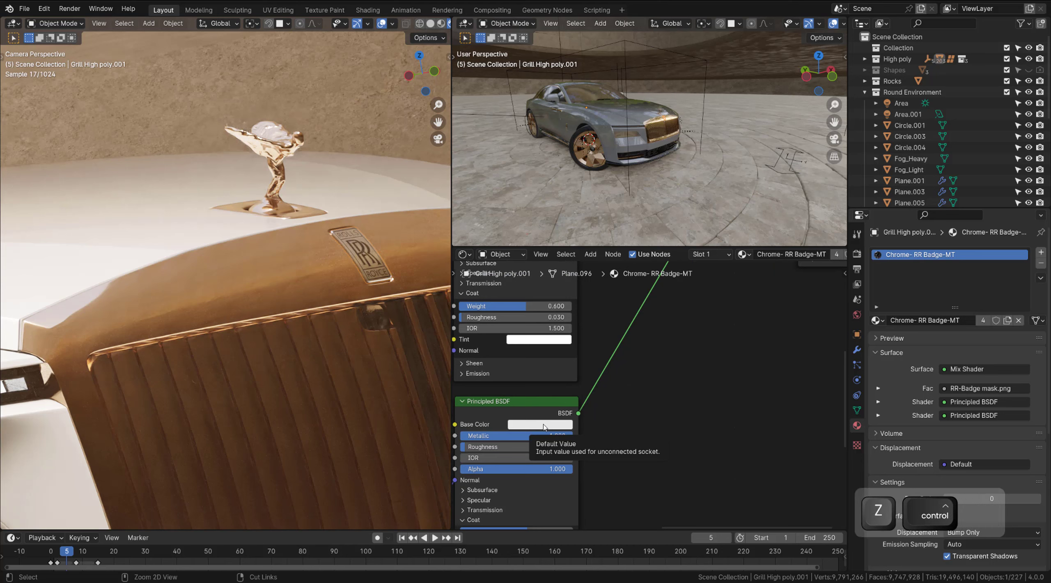
key("ctrl+v")
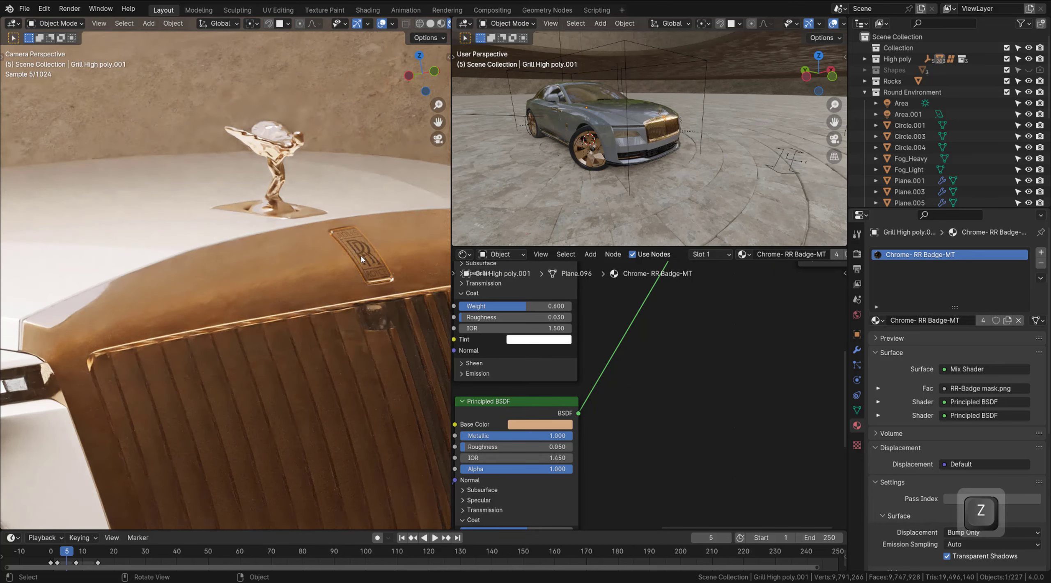
key("alt+a")
- Select the Fog_Heavy volume around the car and scale it up uniformly by about 1.255
scroll(357, 255, "down", 6)
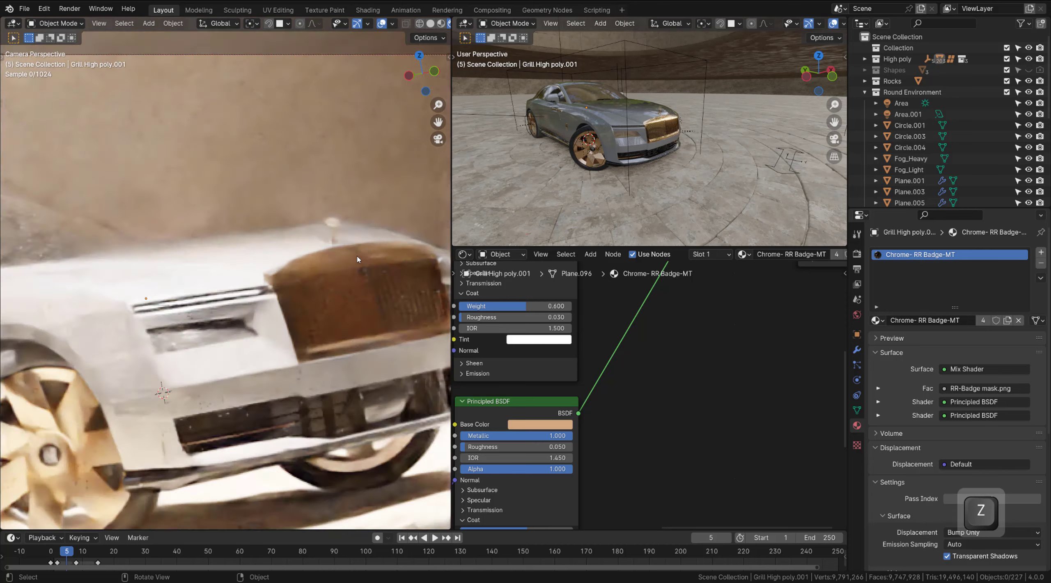
scroll(357, 256, "down", 6)
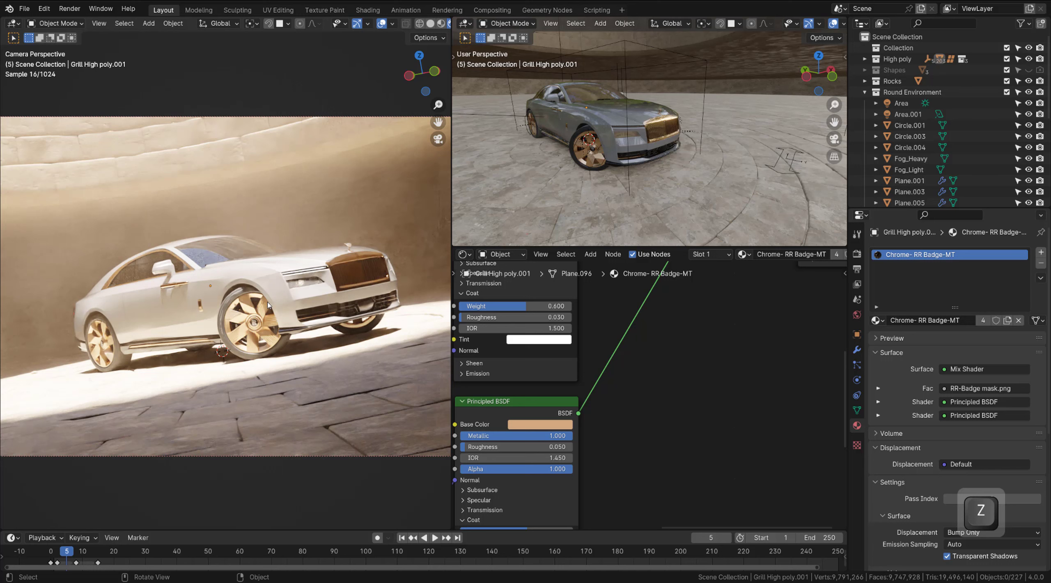
scroll(267, 305, "down", 2)
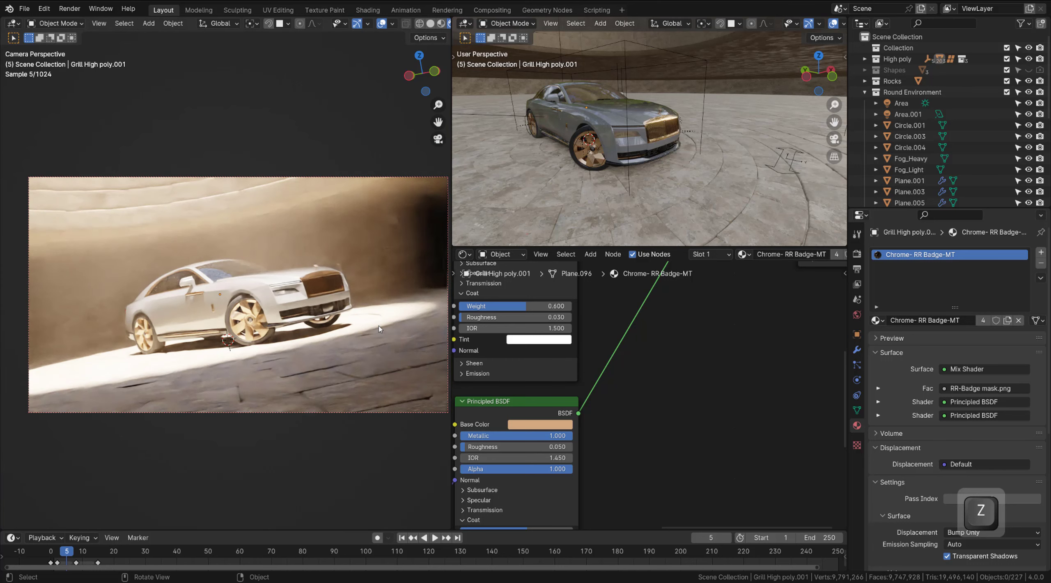
scroll(343, 318, "down", 1)
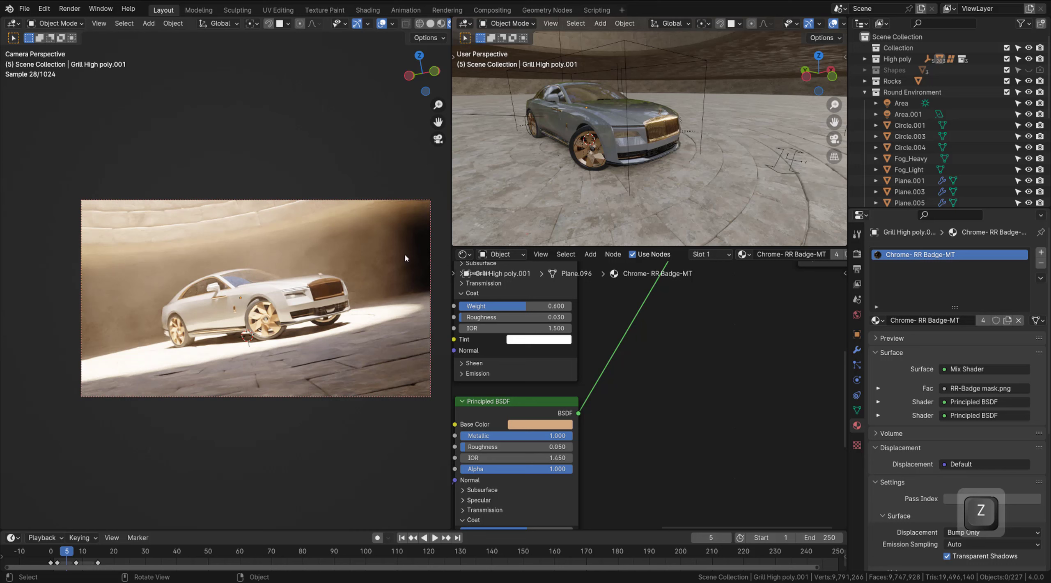
scroll(667, 163, "down", 4)
middle_click_drag(666, 158, 642, 125)
left_click(726, 98)
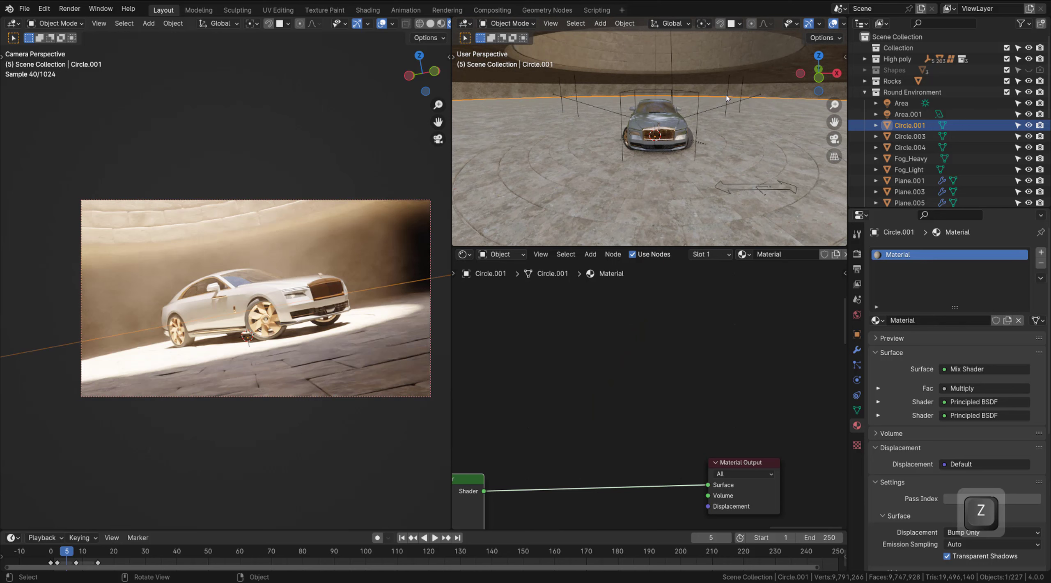
left_click(729, 97)
key("s")
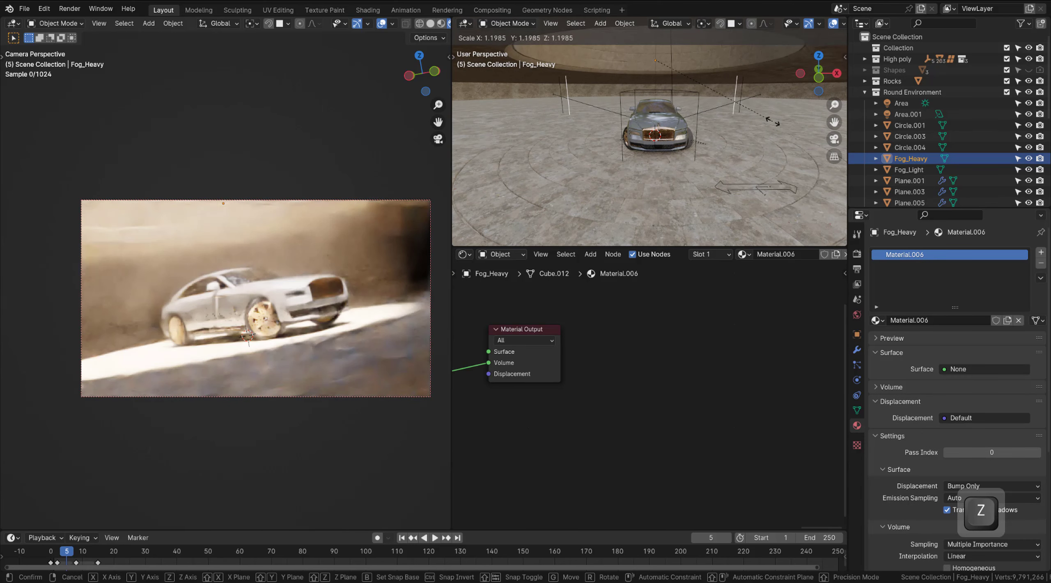
left_click(775, 119)
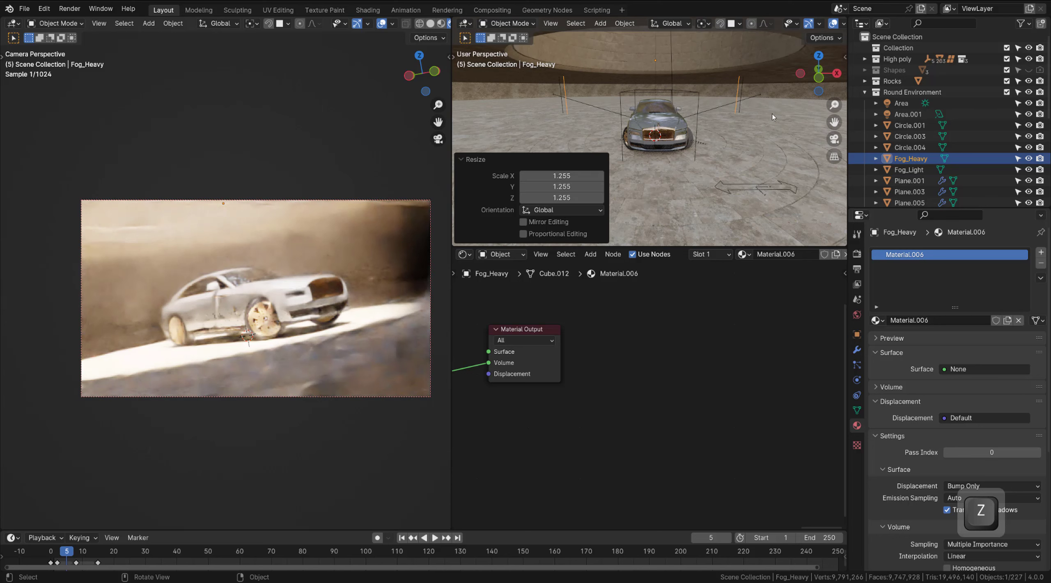
- Select the Fog_Light volume and scale it up uniformly by about 1.687
left_click(744, 95)
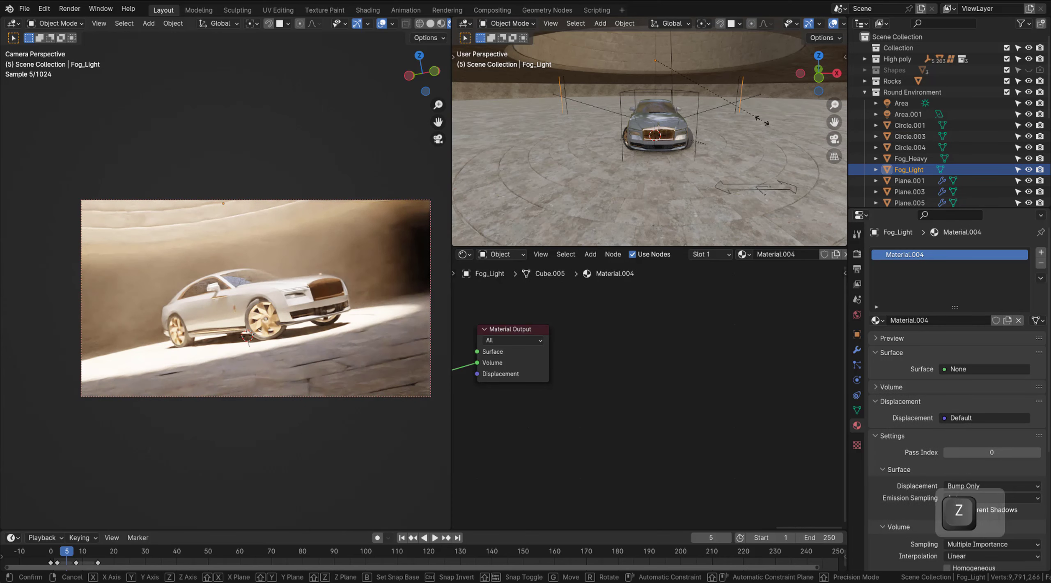
key("s")
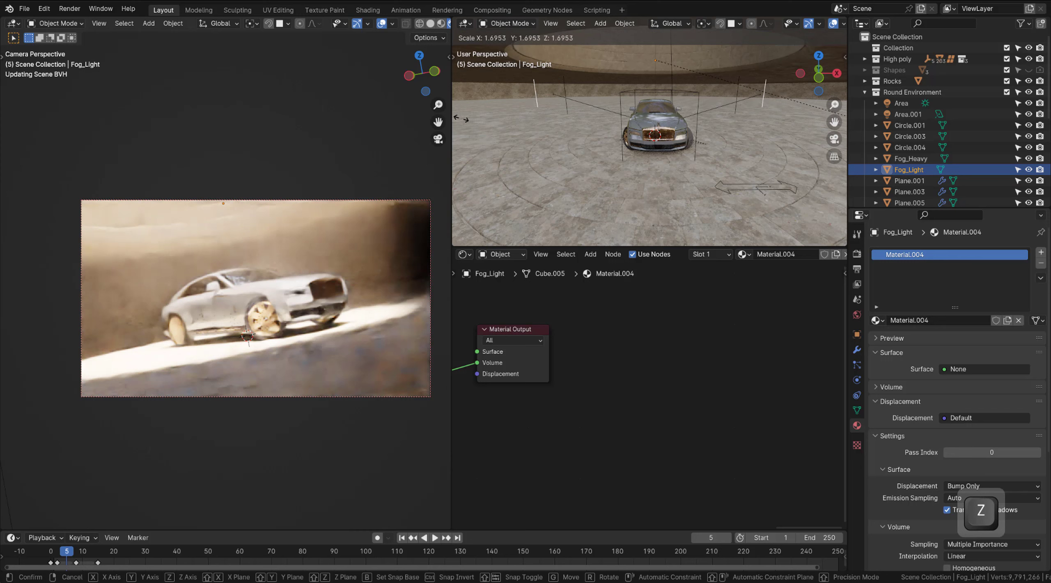
left_click(460, 119)
middle_click_drag(641, 123, 684, 126)
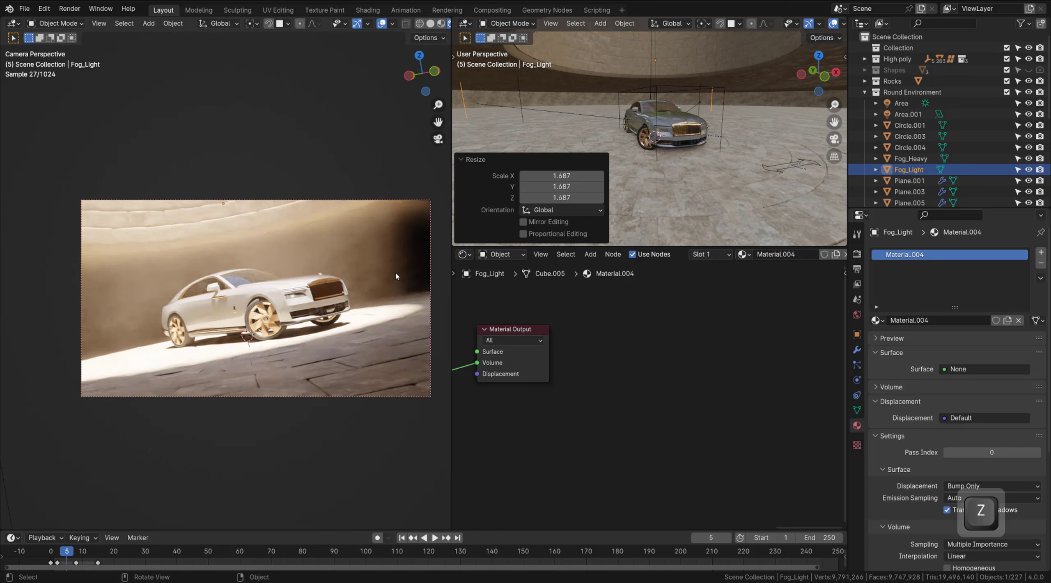
scroll(397, 277, "up", 1)
- Switch the shader editor from Object to World and examine the Sky Texture node's sun and atmosphere settings
left_click(501, 254)
left_click(499, 290)
scroll(603, 373, "up", 2)
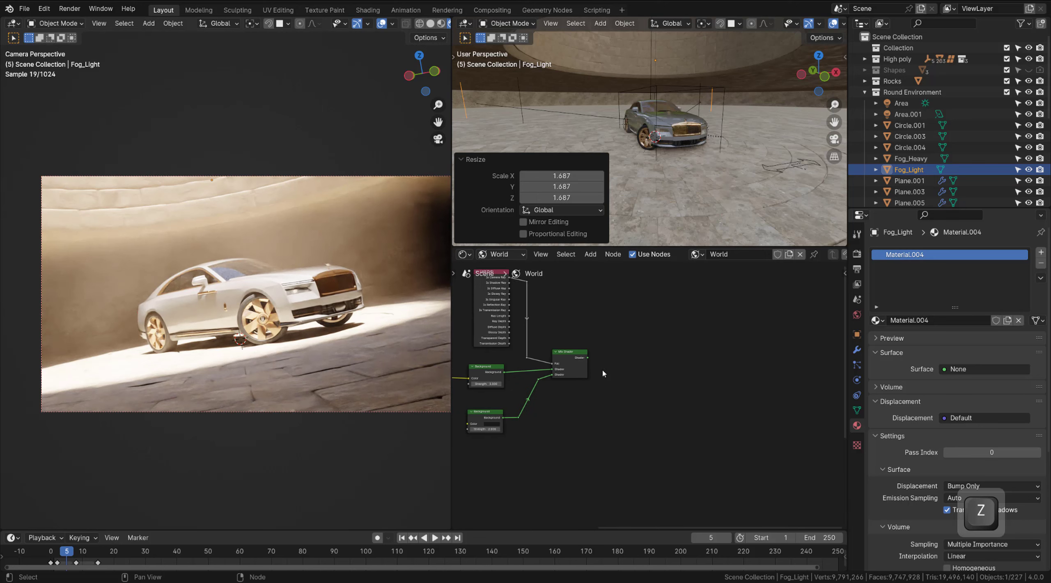
scroll(603, 373, "down", 1)
middle_click_drag(551, 416, 572, 333)
scroll(616, 368, "down", 2)
middle_click_drag(630, 372, 538, 312)
scroll(641, 384, "up", 8)
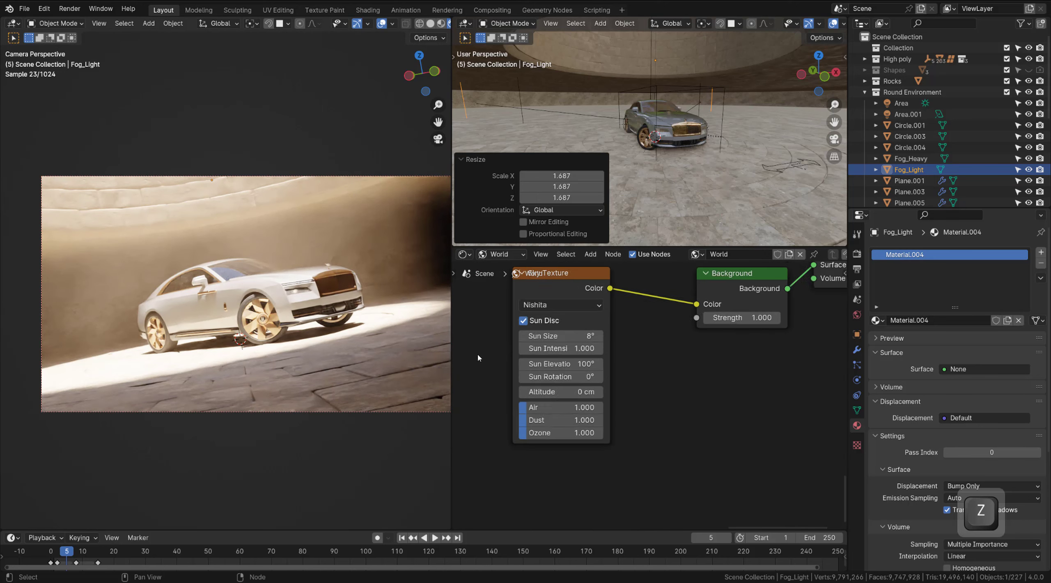
- Set the Sky Texture's Sun Intensity to 0.7 and deselect everything in the scene
scroll(509, 351, "up", 3)
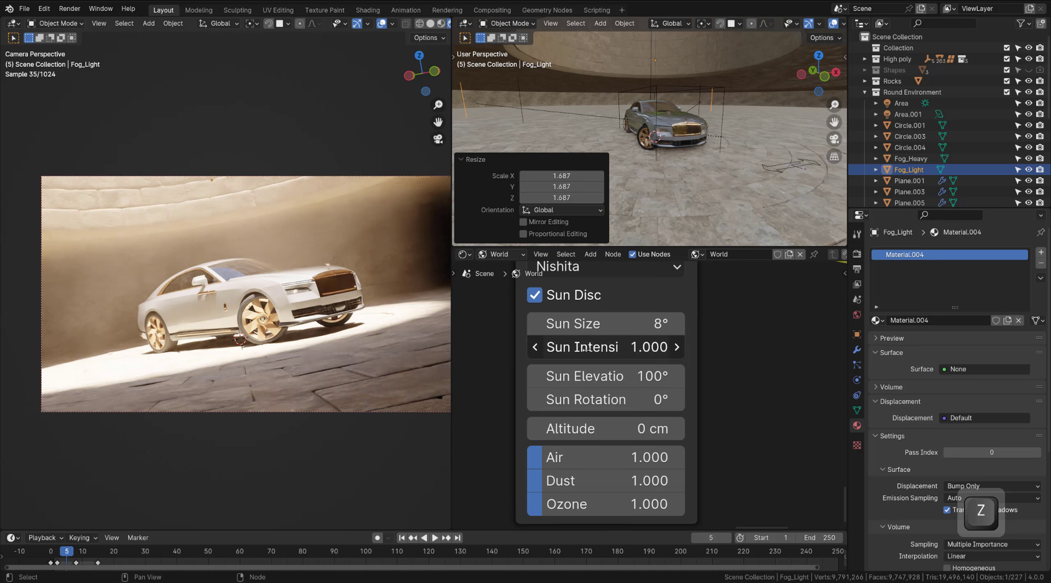
left_click(588, 349)
type(".7")
key("Return")
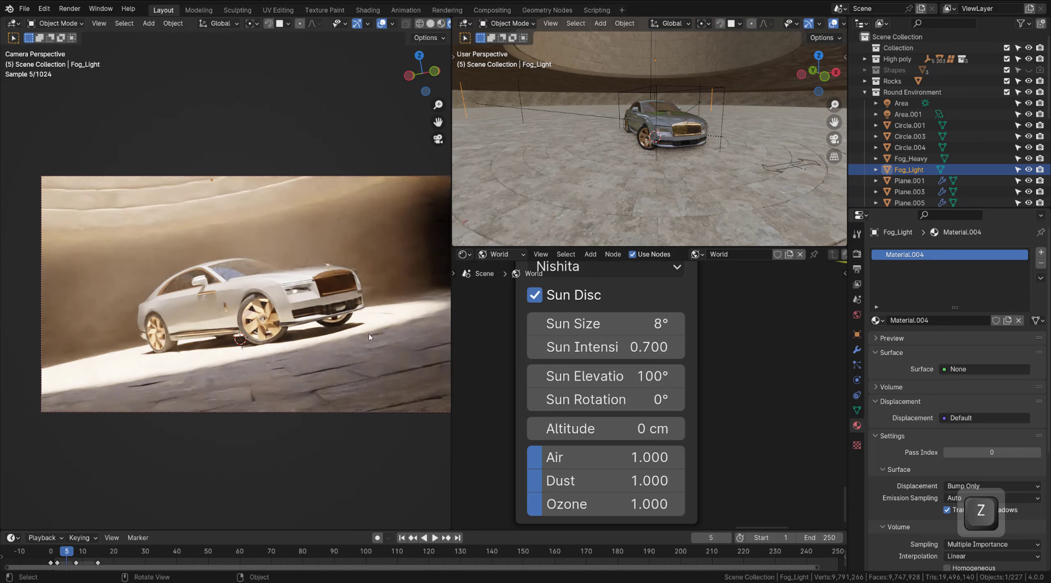
key("alt+a")
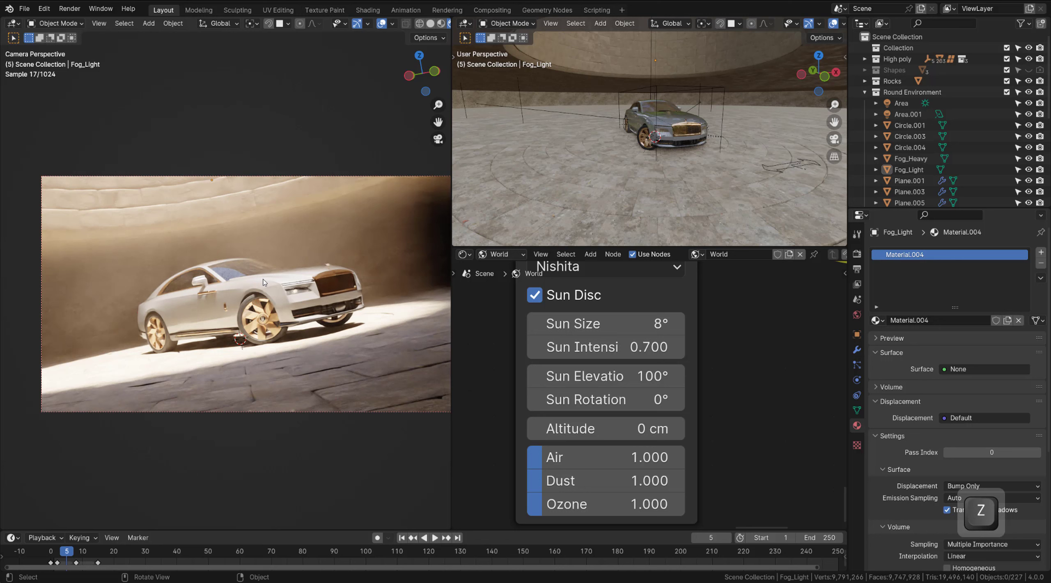
- Select the Fog_Heavy volume and display its Material.006 nodes in the shader editor, framed on the Color Ramp and Principled Volume
left_click(521, 99)
middle_click_drag(536, 127, 530, 130)
left_click(501, 255)
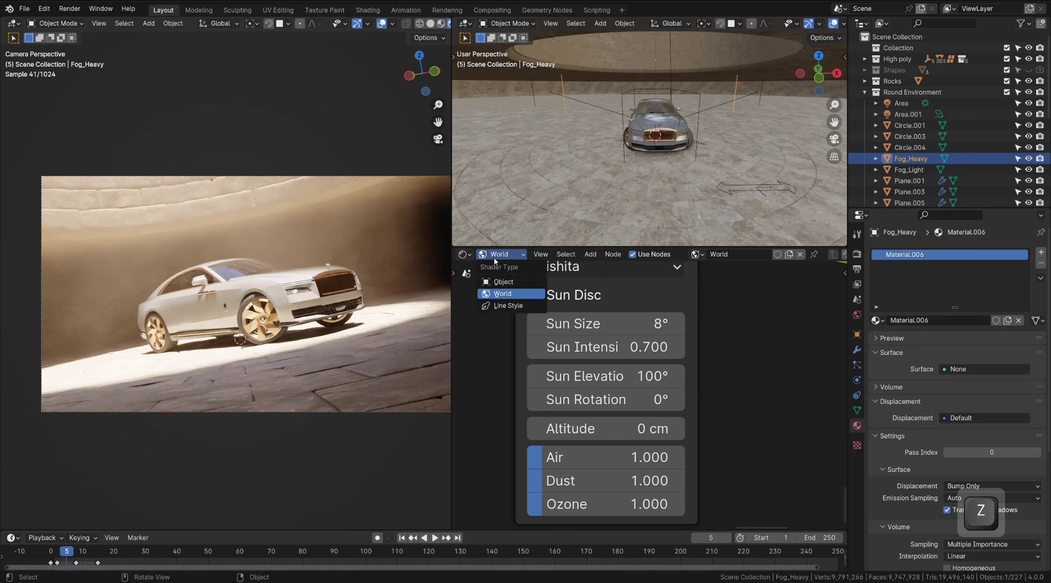
left_click(500, 282)
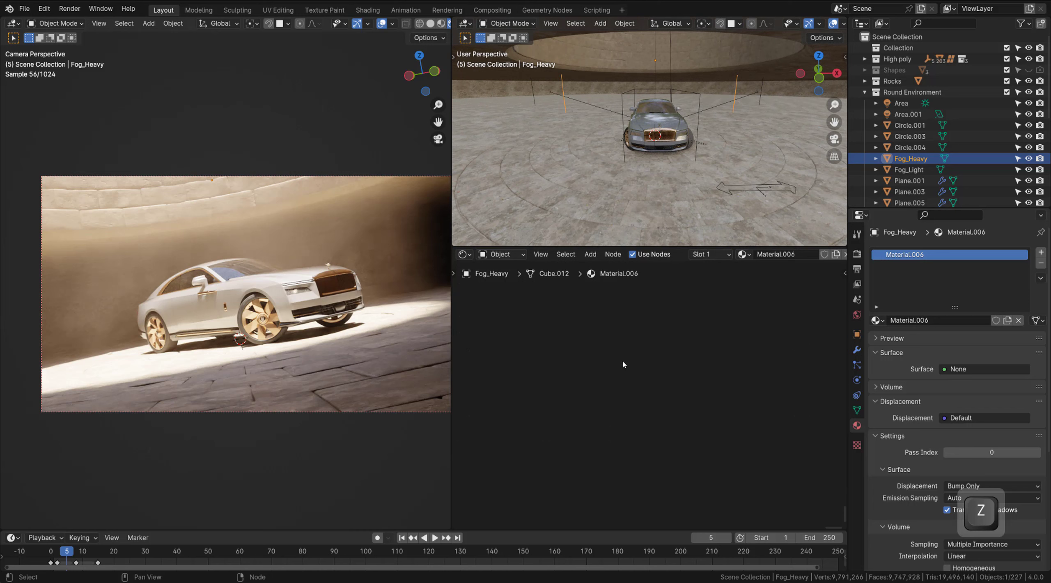
key("Home")
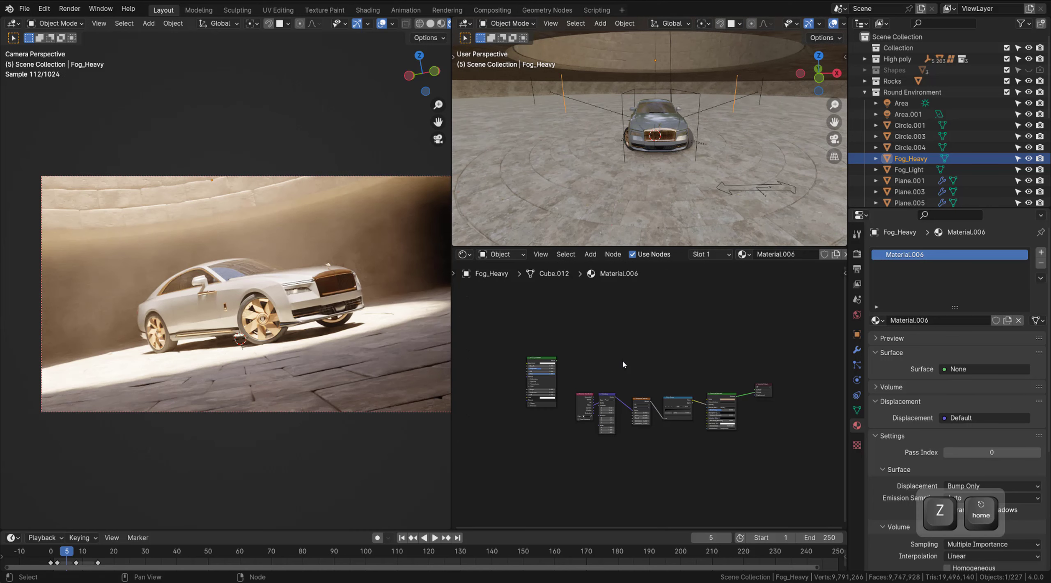
scroll(721, 423, "up", 5)
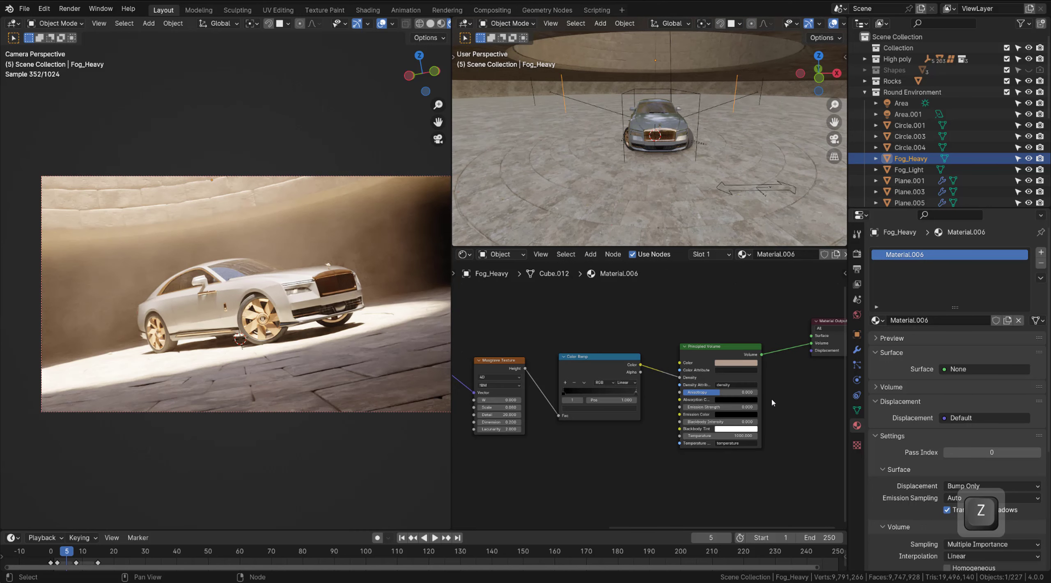
scroll(623, 413, "up", 4)
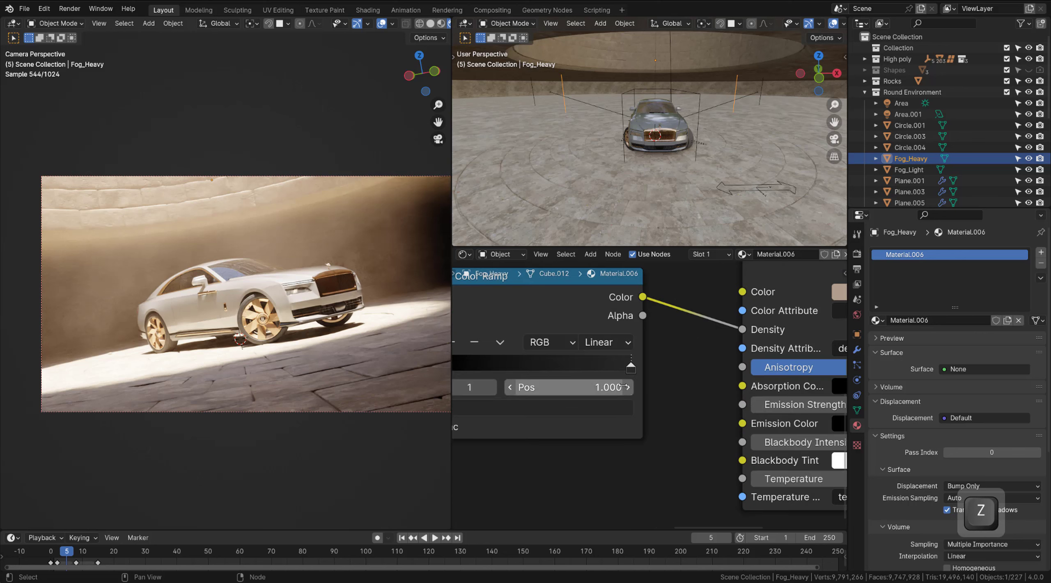
- Try a fog density of about 0.586 as the brightness of the Color Ramp's end stop, and return it to near black
left_click(621, 412)
left_click(621, 412)
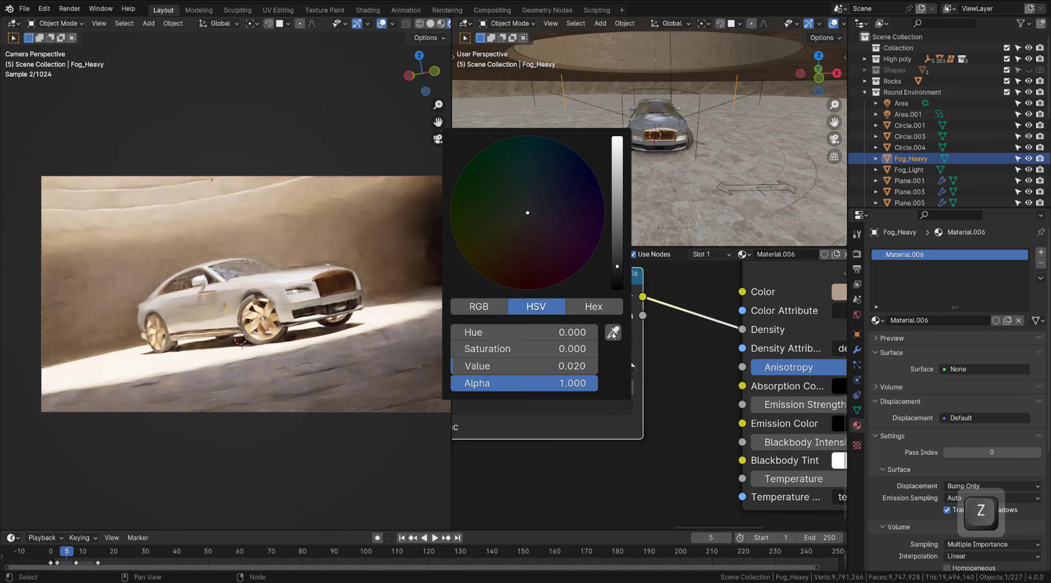
left_click_drag(619, 281, 617, 168)
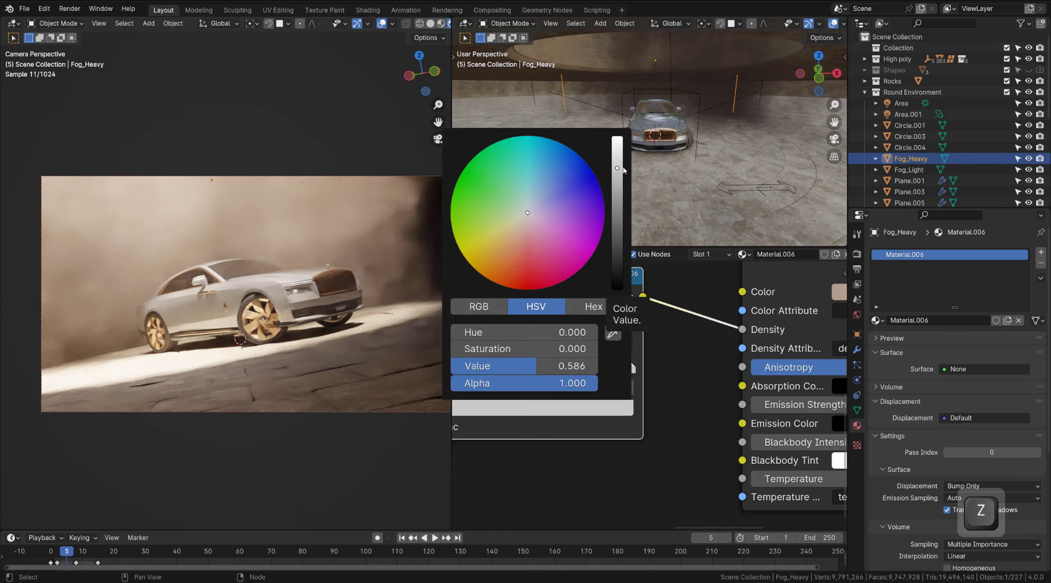
left_click(616, 277)
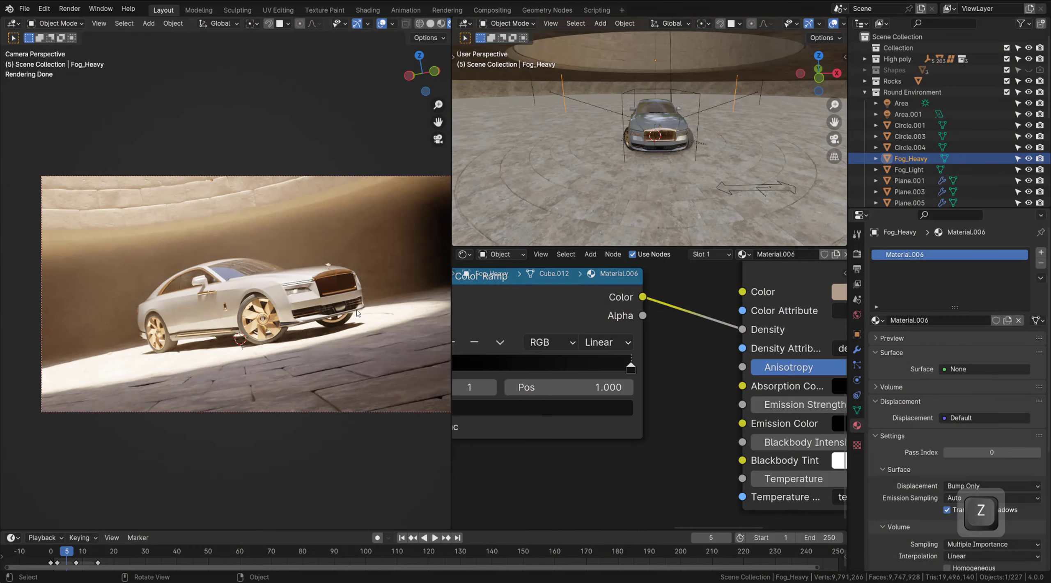
- Switch the camera viewport to Solid shading and fly the camera around the car to a rear three-quarter view
key("z")
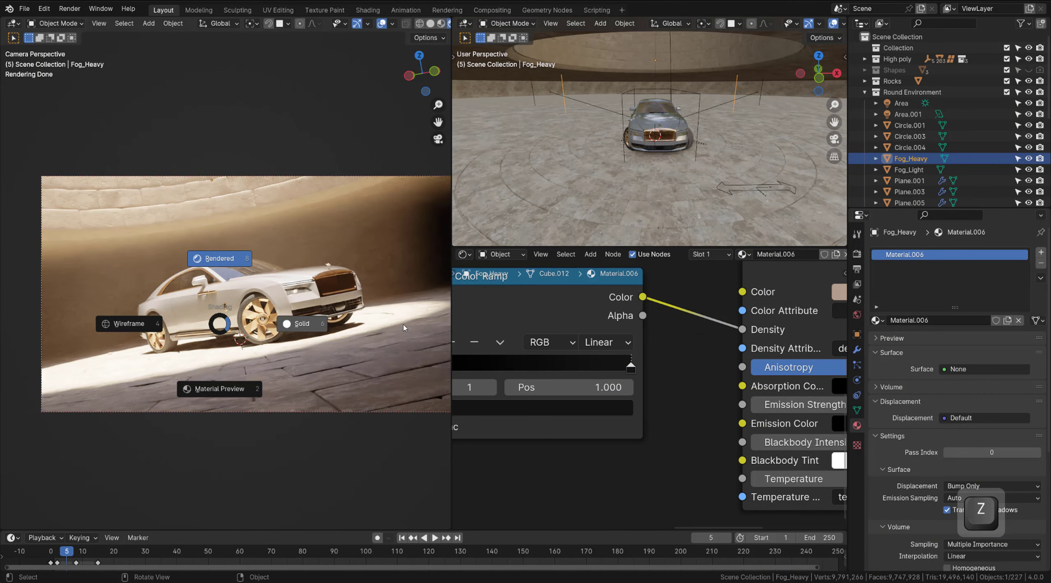
left_click(404, 328)
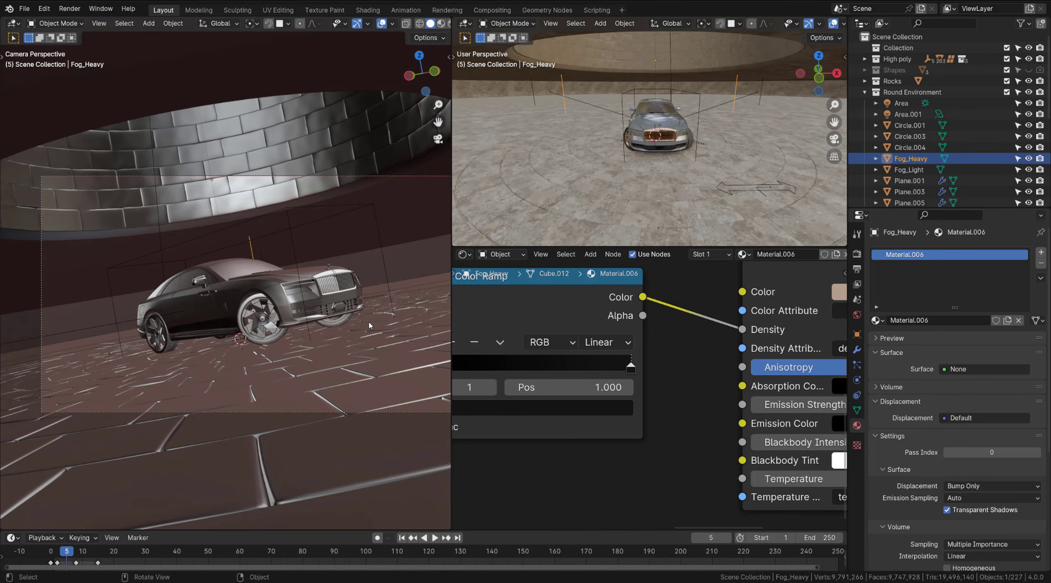
key("shift+grave")
key("w")
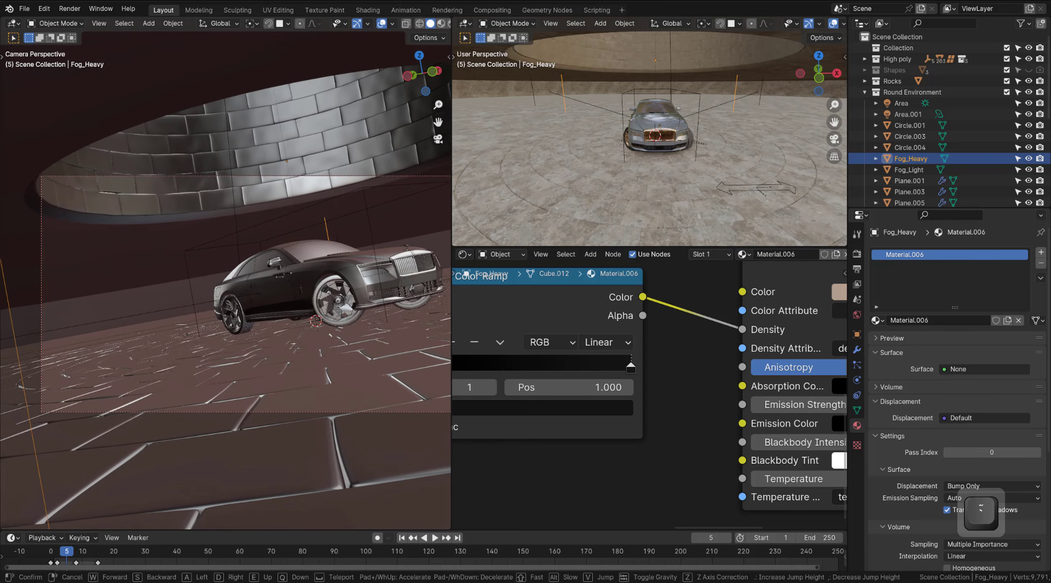
key("a")
key("w")
key("a")
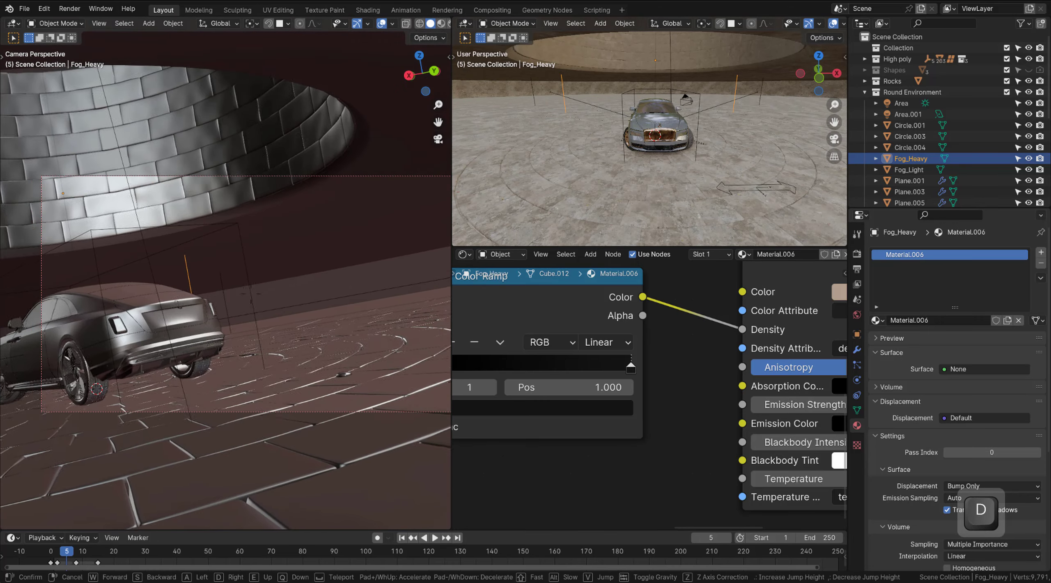
key("s")
key("w")
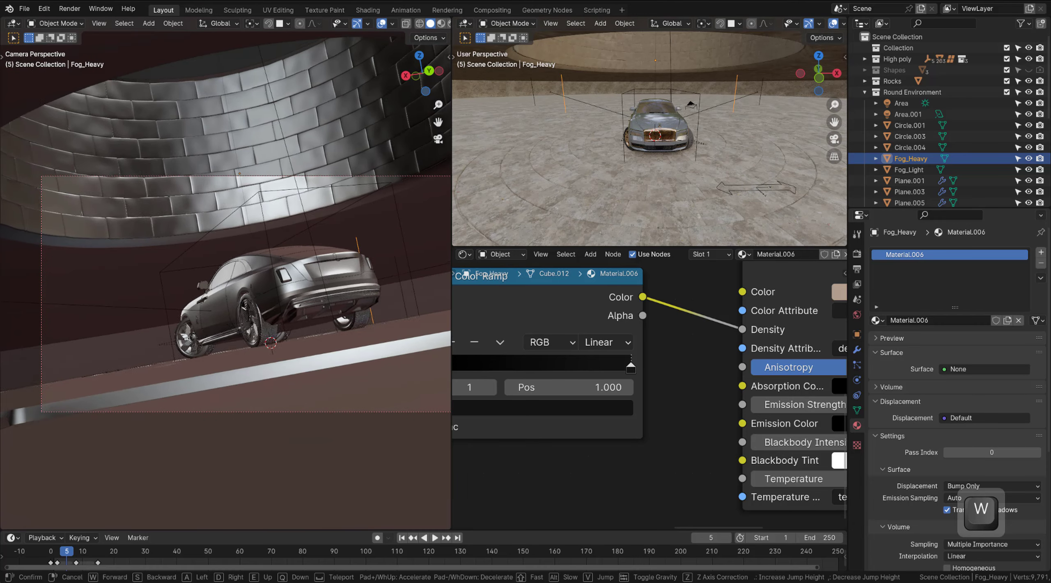
key("e")
left_click(84, 288)
- Refine the camera framing so the car's rear three-quarter view is closer, and switch the viewport to Rendered shading
scroll(84, 289, "down", 2)
scroll(241, 300, "up", 1)
key("shift+grave")
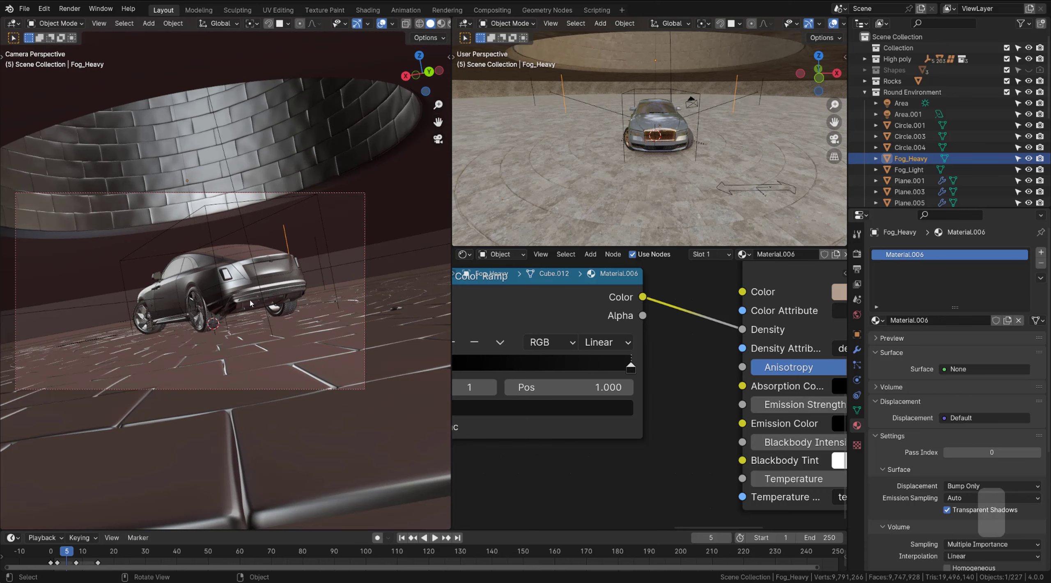
key("w")
key("w")
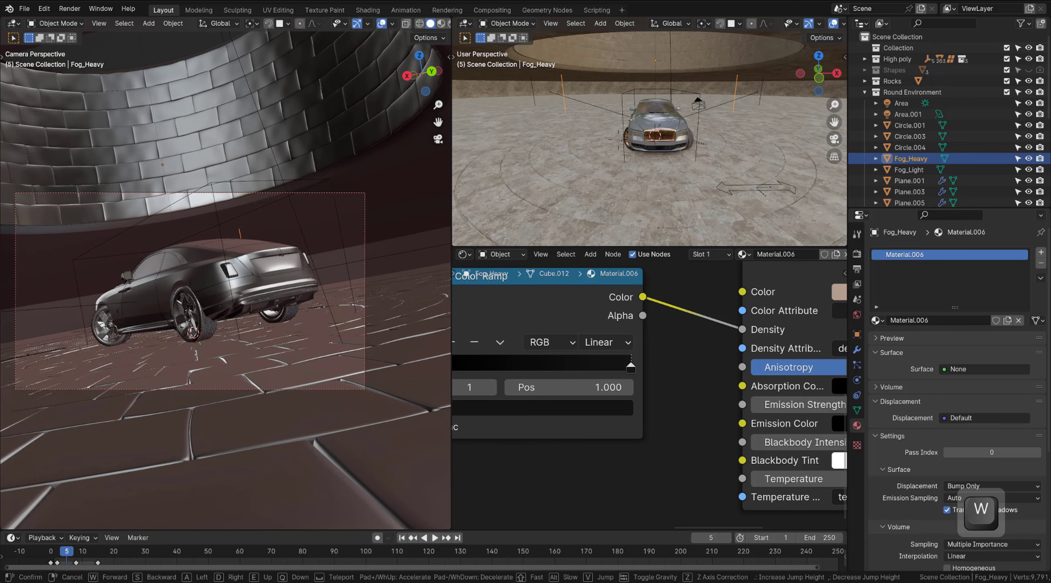
key("s")
left_click(293, 317)
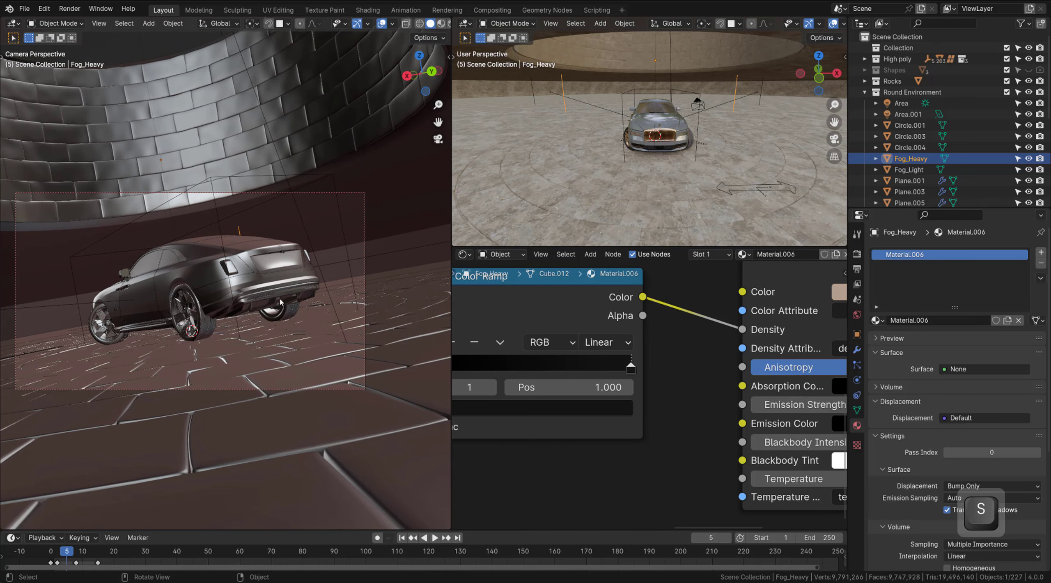
key("z")
left_click(299, 219)
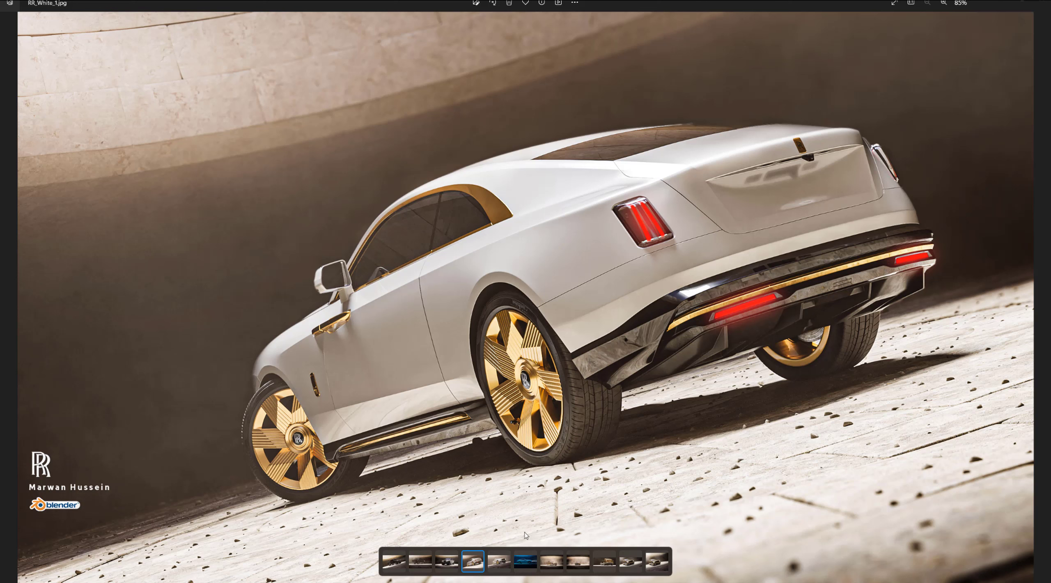
- Compare the reference renders RR_White_3.jpg, Jeep1.jpg, Jeep2.jpg and Jeep3.jpg in the image viewer, and return to Blender
left_click(524, 561)
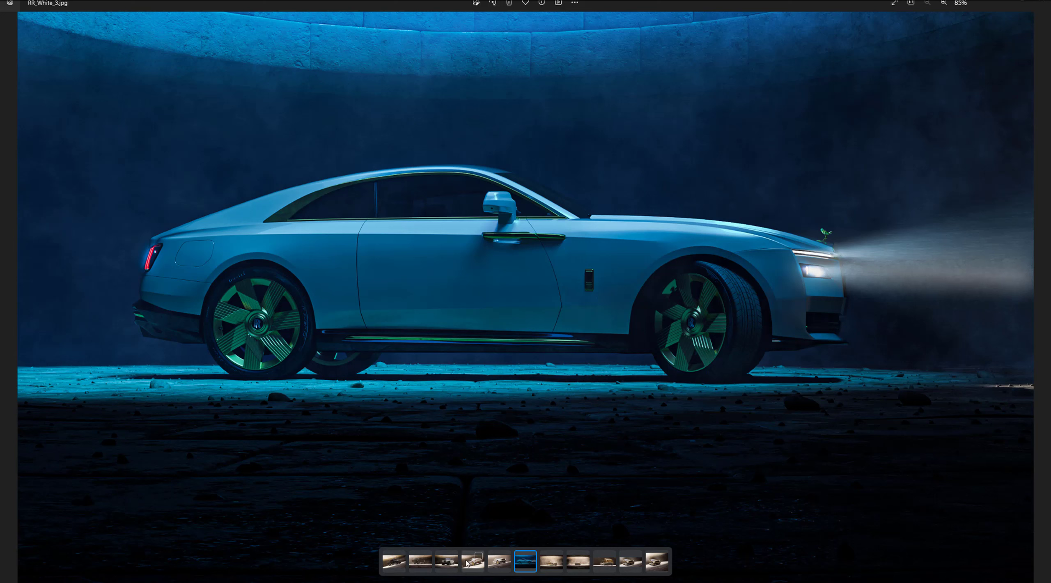
left_click(395, 566)
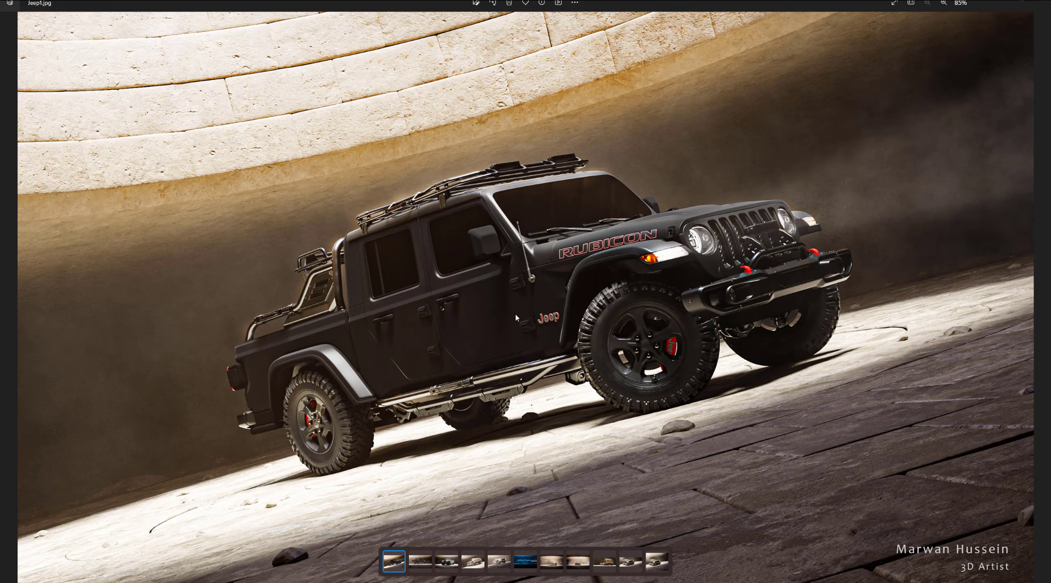
left_click(423, 565)
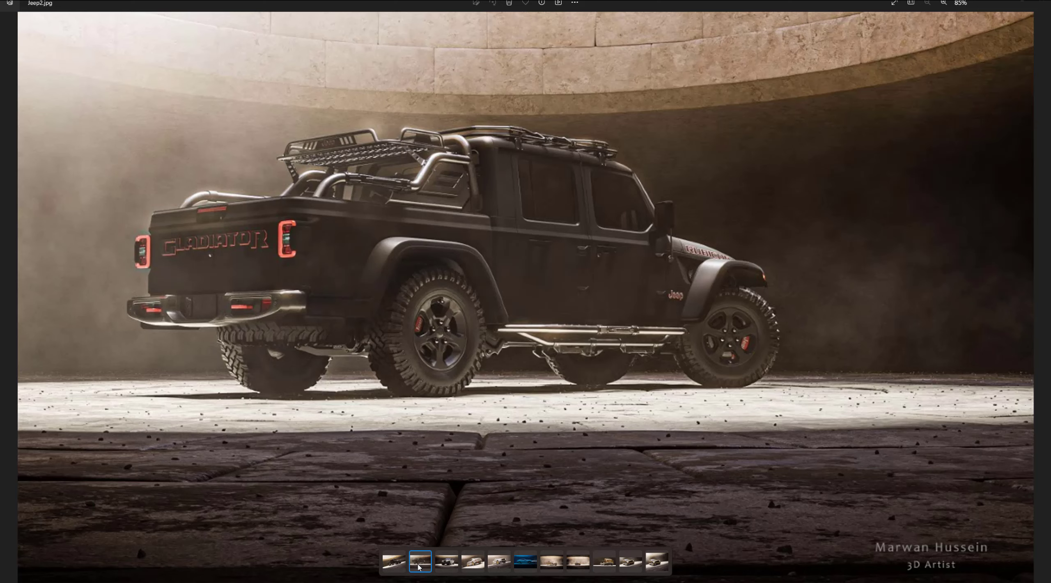
left_click(456, 564)
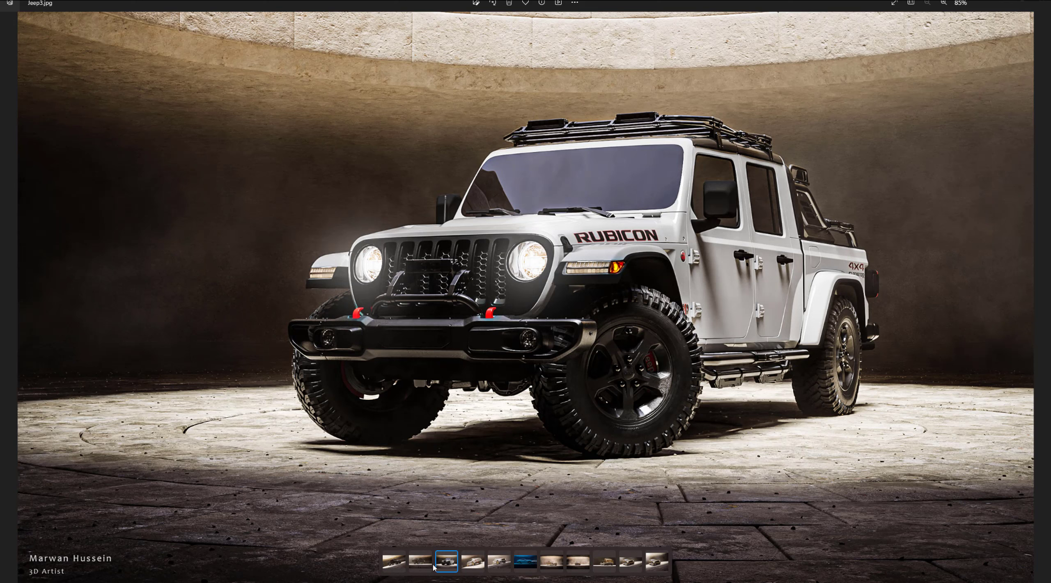
left_click(421, 562)
left_click(393, 562)
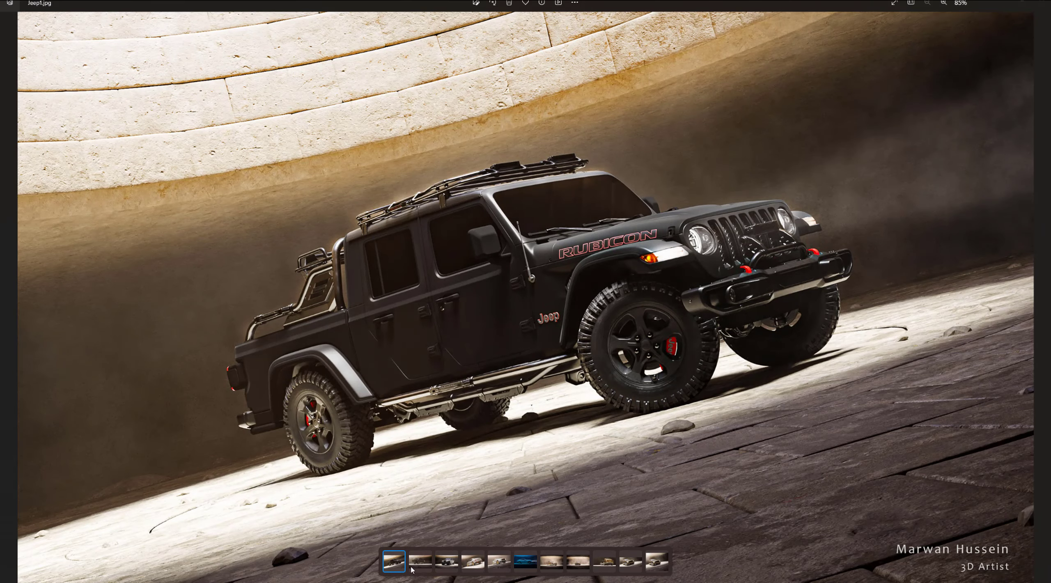
left_click(419, 562)
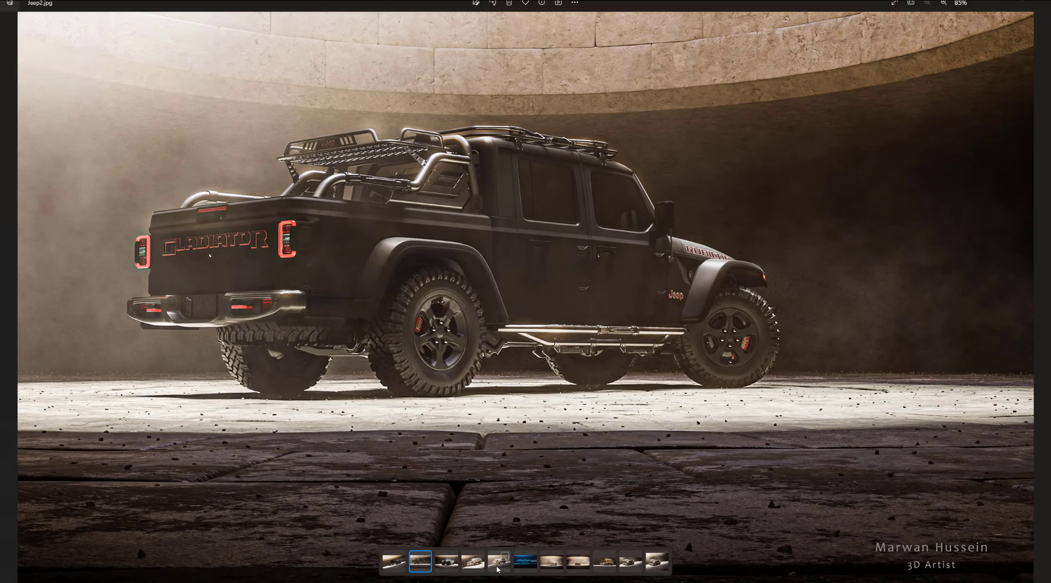
left_click(524, 563)
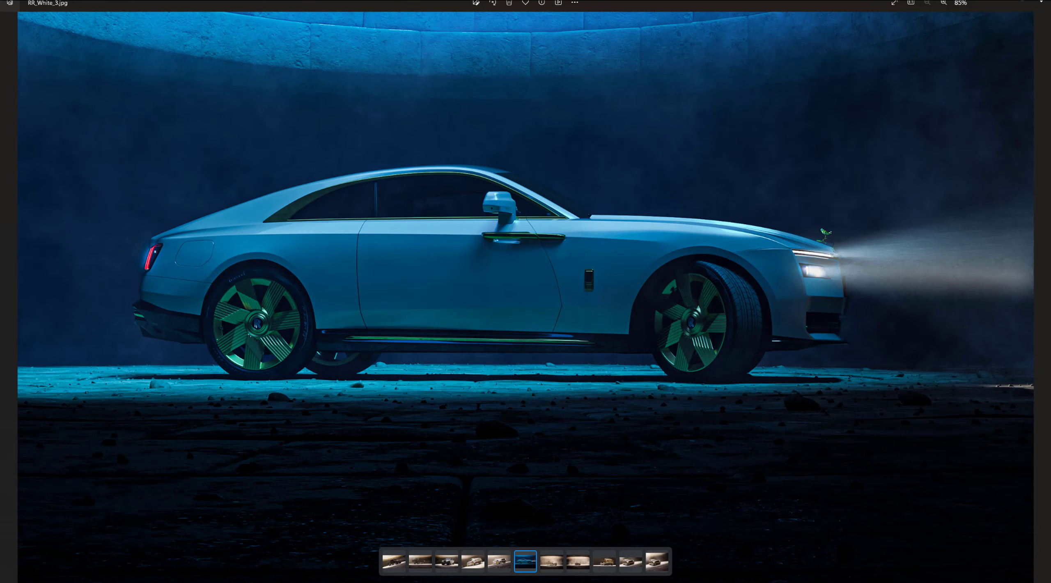
left_click(1037, 3)
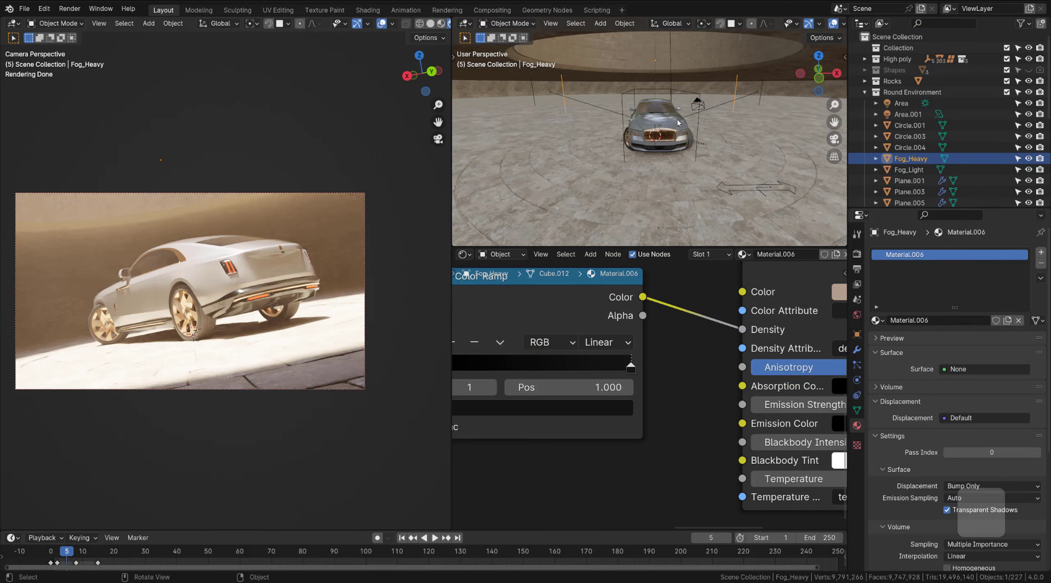
- Fly the second 3D viewport around to the car's side and switch it to the camera view
key("shift+grave")
key("w")
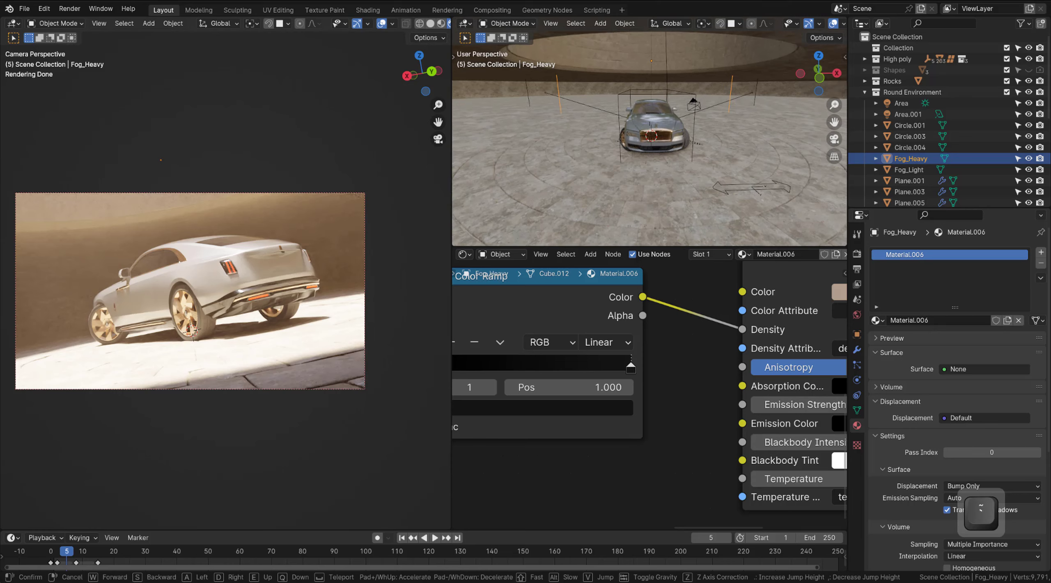
key("d")
left_click(642, 147)
key("KP_0")
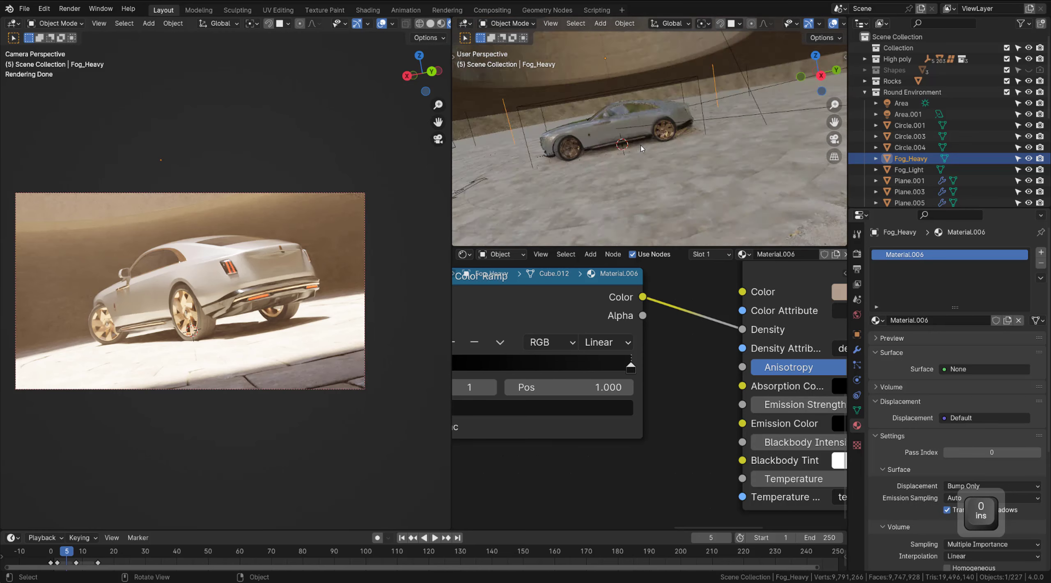
- Fly the camera around the car and back to a wide side view, and show the viewport's transform sidebar
key("shift+grave")
key("a")
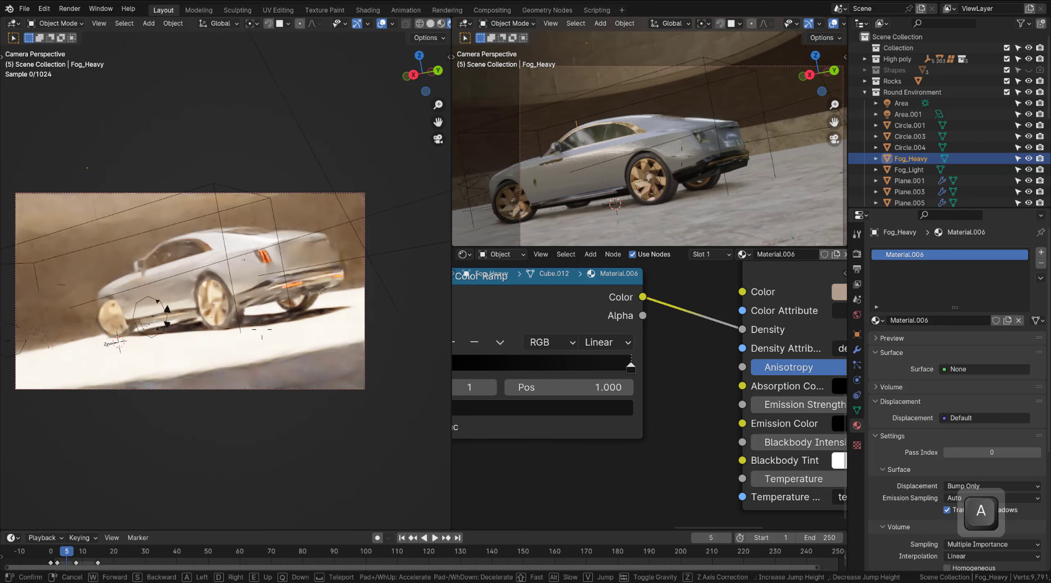
key("s")
key("a")
key("w")
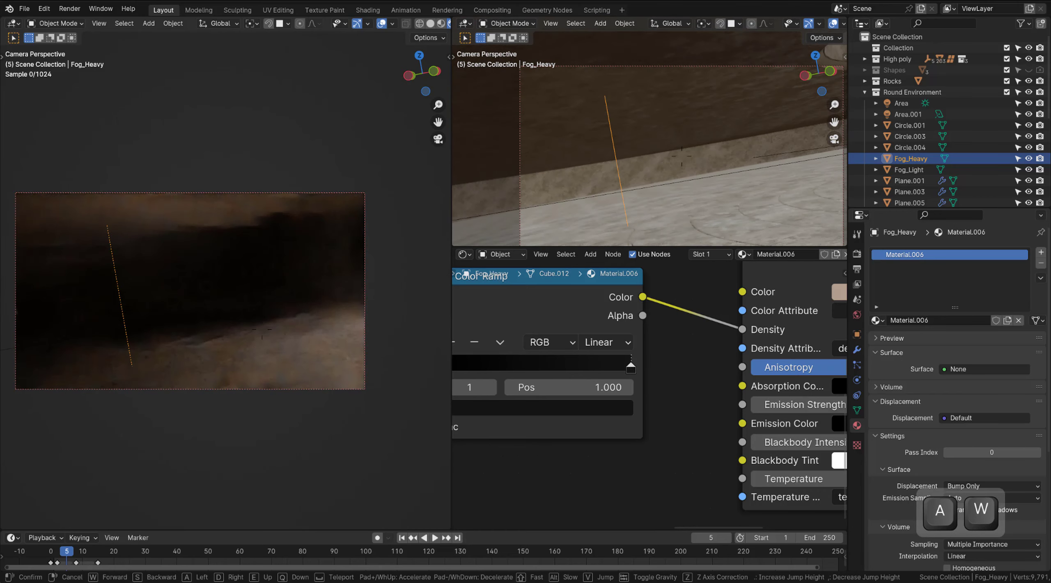
key("d")
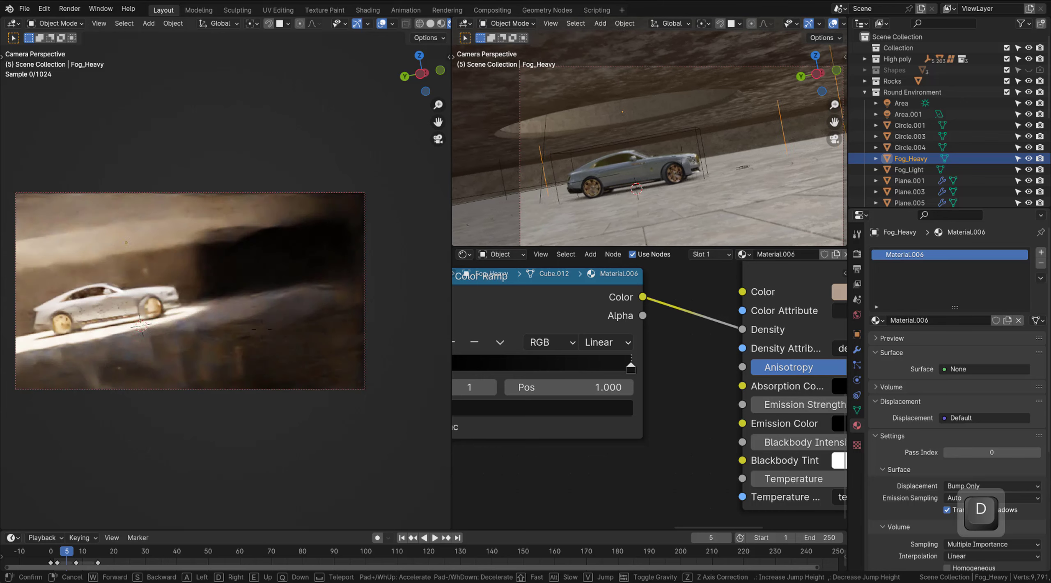
left_click(785, 83)
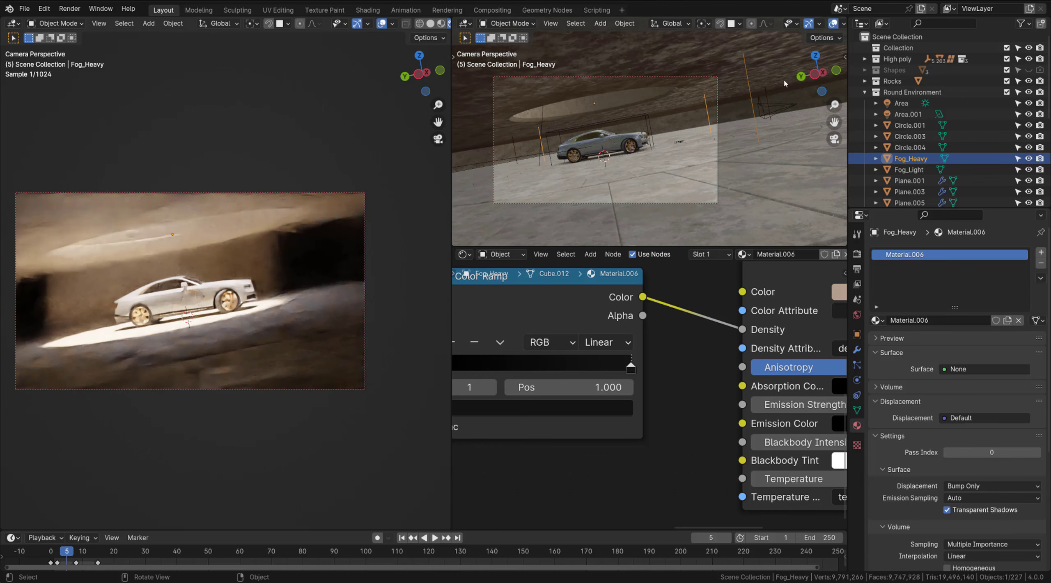
left_click(845, 57)
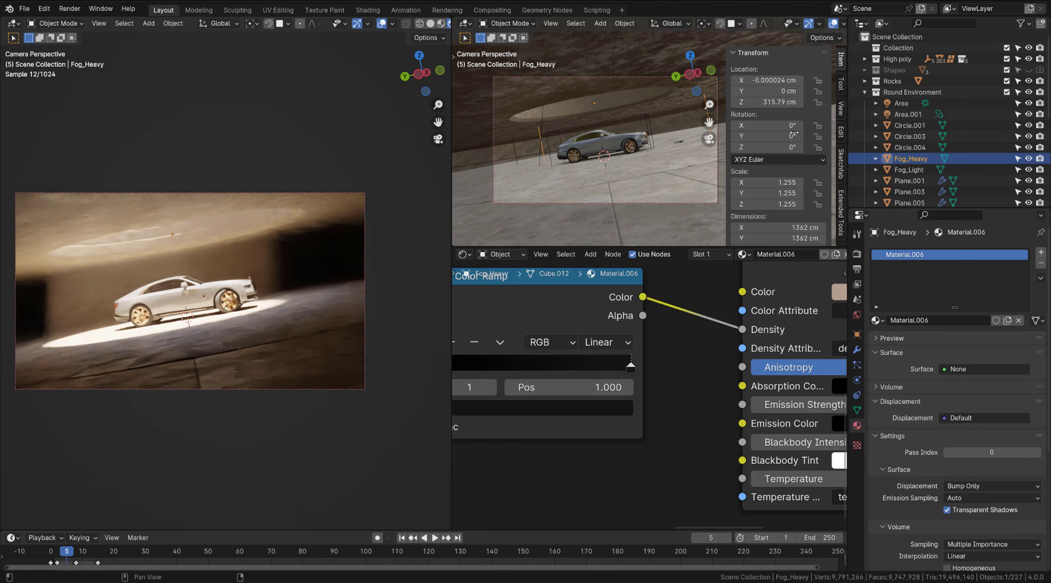
- Level the tilted side-view camera by setting its Y rotation to 0°, and hide the transform sidebar
left_click(348, 193)
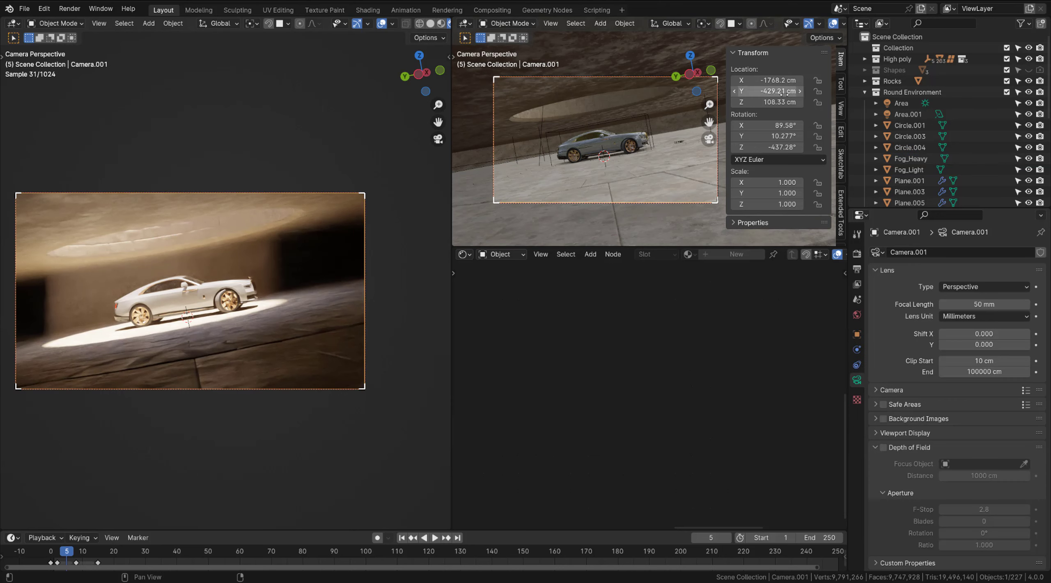
type("0")
key("Return")
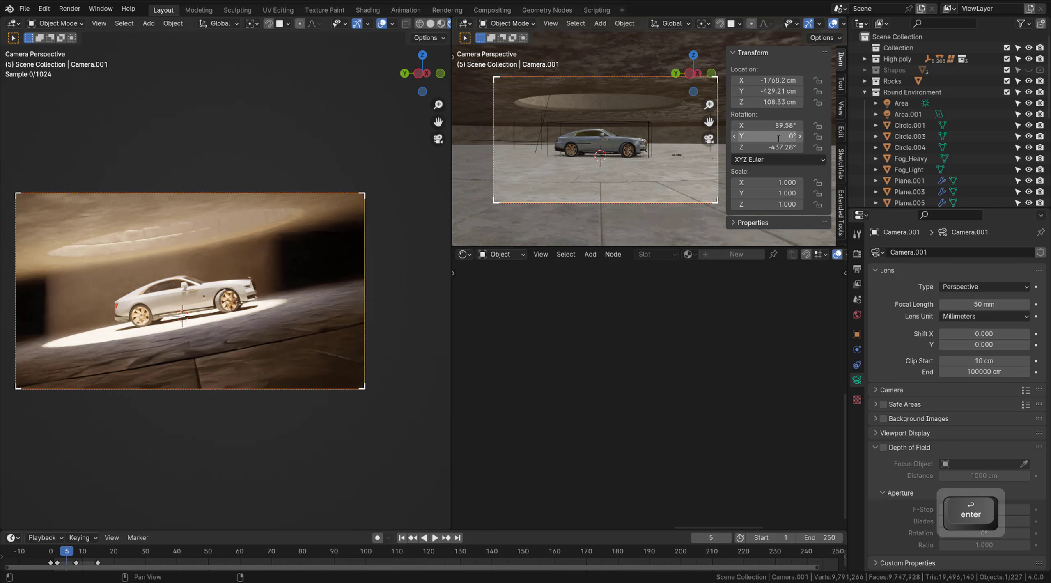
key("n")
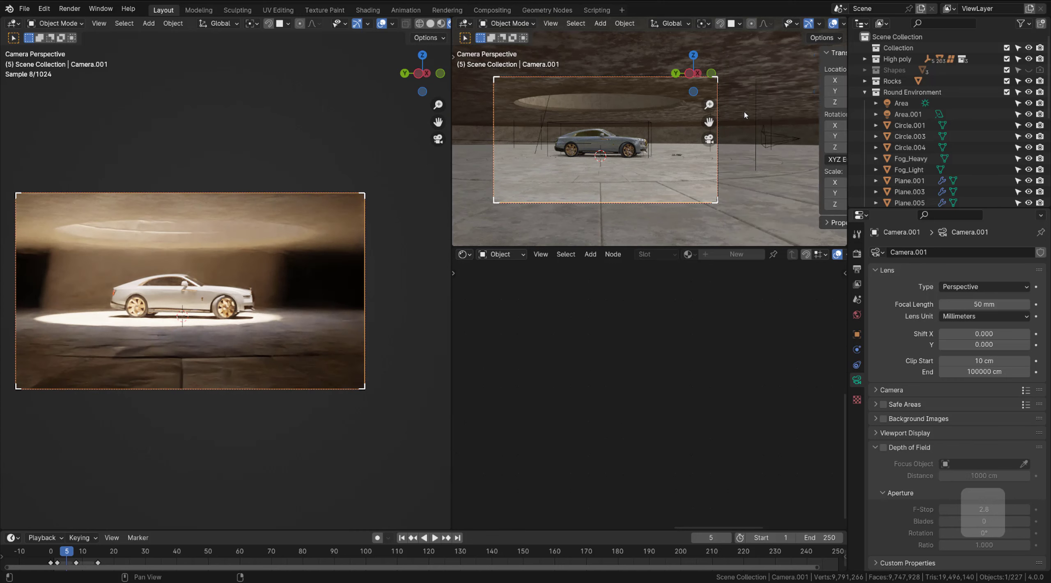
- Fly the camera closer and lower so the car's side view fills most of the frame, roughly centred
key("shift+grave")
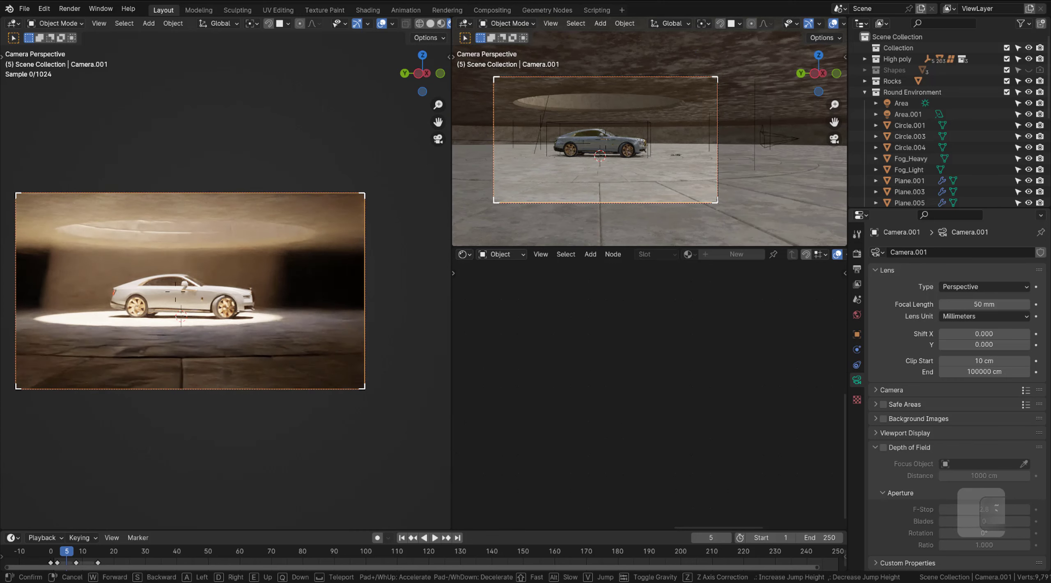
key("w")
key("d")
key("w")
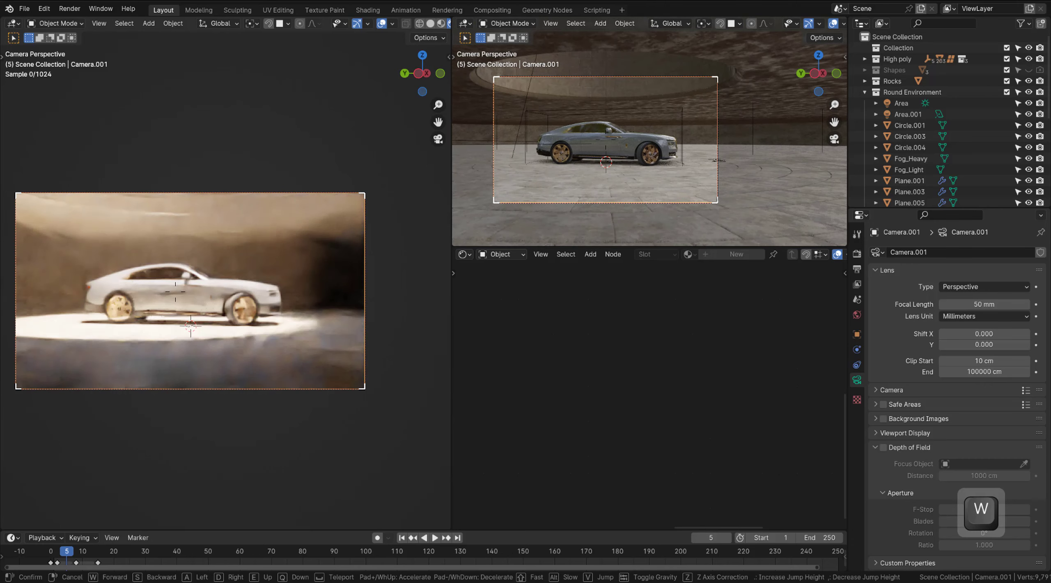
key("s")
key("q")
key("e")
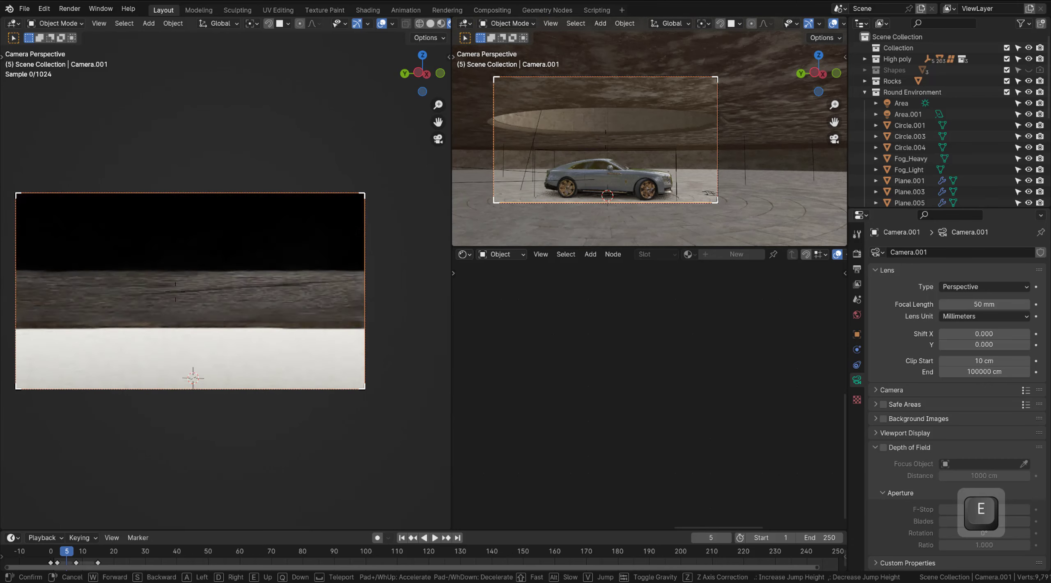
key("w")
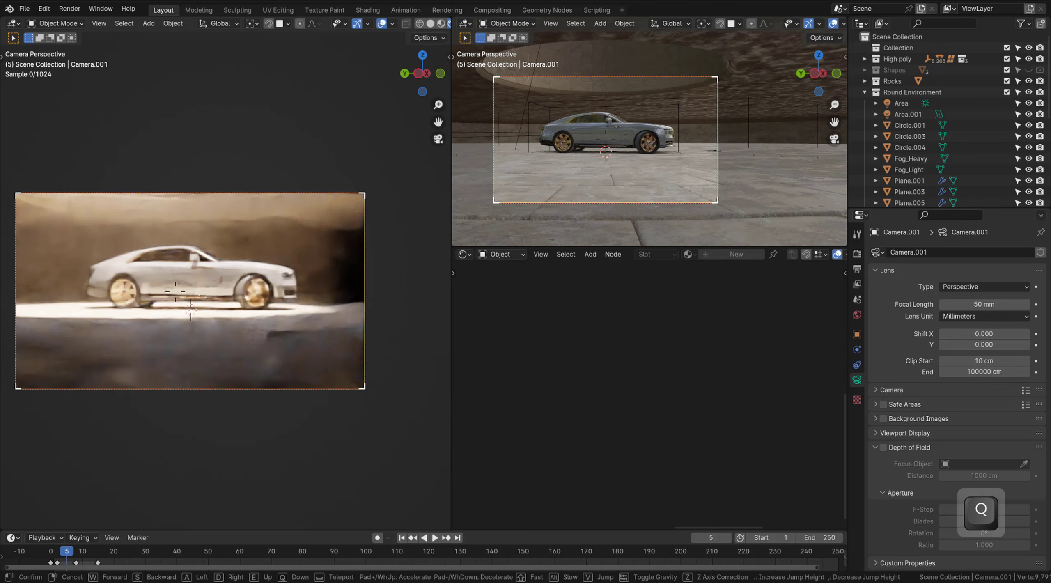
key("w")
key("a")
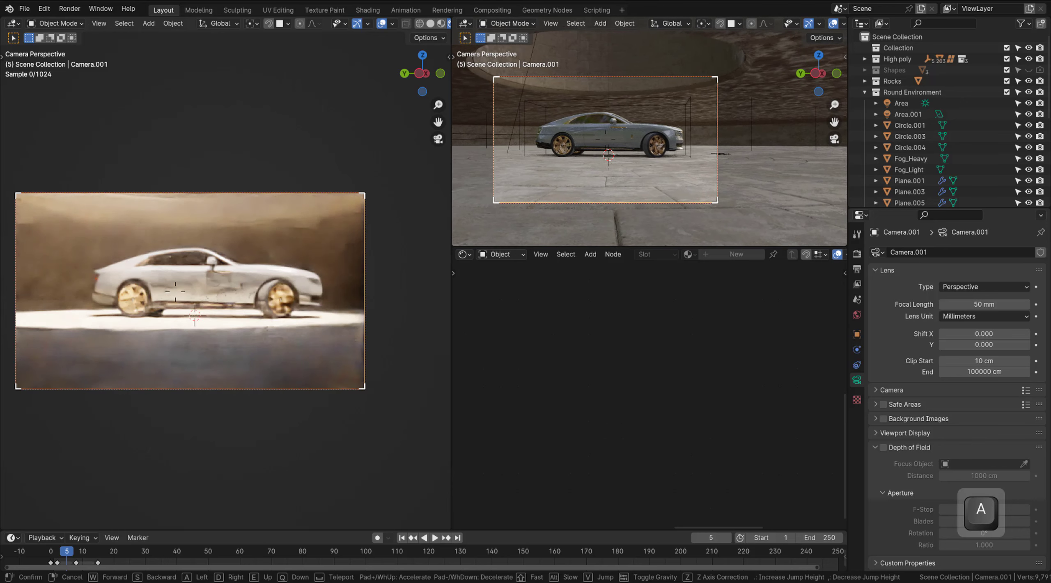
key("w")
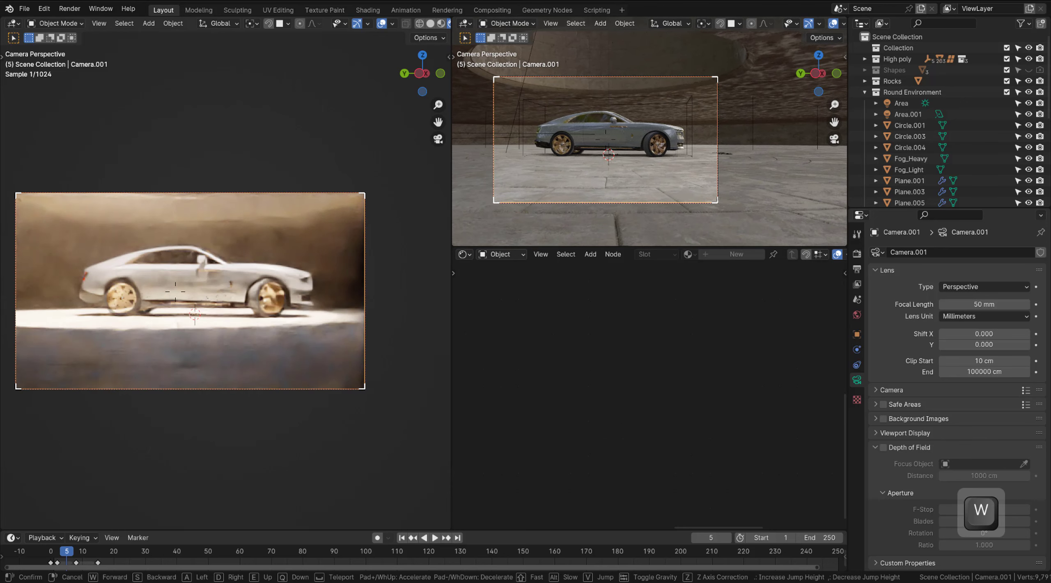
key("a")
key("s")
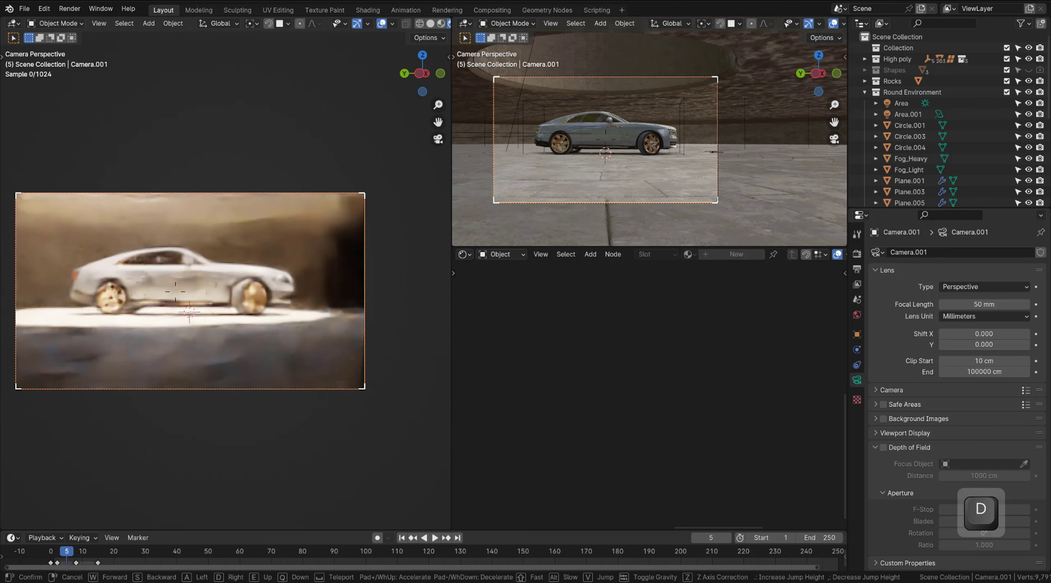
key("a")
left_click(591, 157)
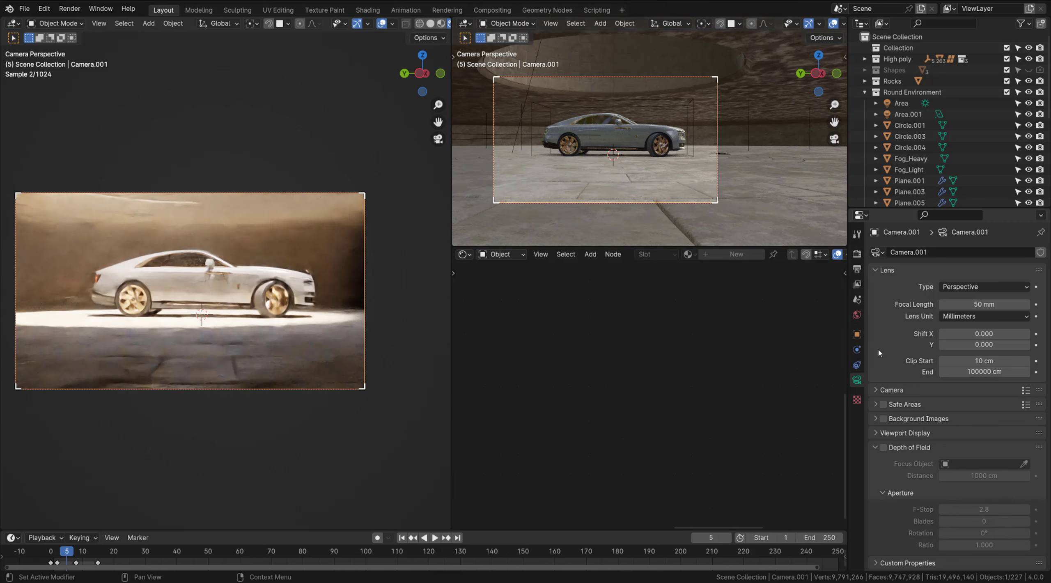
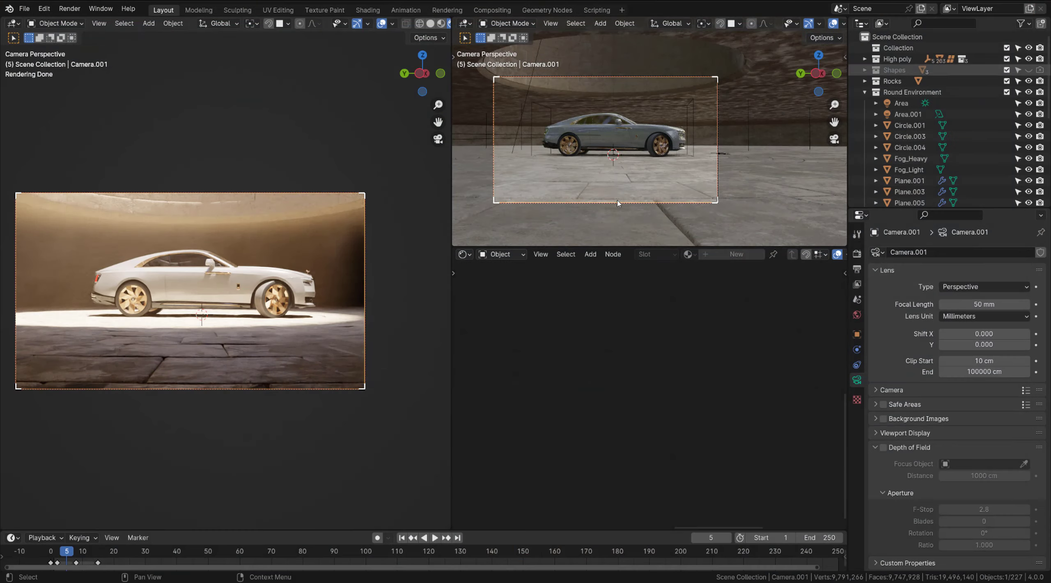
- Orbit out to the car's front, select its Rot steering rig on the floor, and enter Pose Mode
middle_click_drag(591, 140, 690, 164)
left_click(693, 78)
key("KP_Decimal")
scroll(663, 157, "down", 9)
scroll(706, 168, "down", 6)
left_click(724, 170)
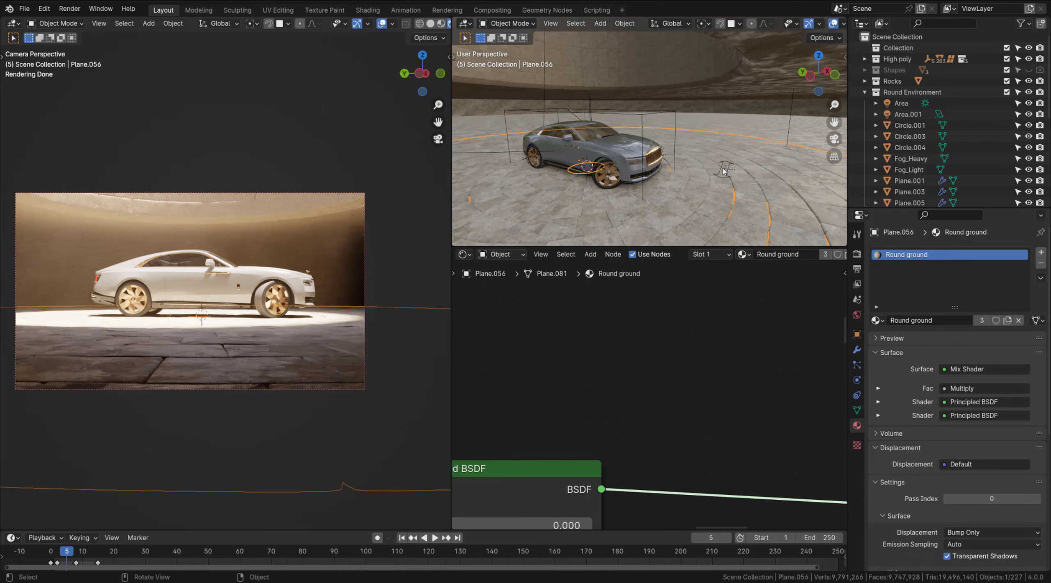
scroll(724, 172, "up", 4)
left_click(724, 171)
key("Tab")
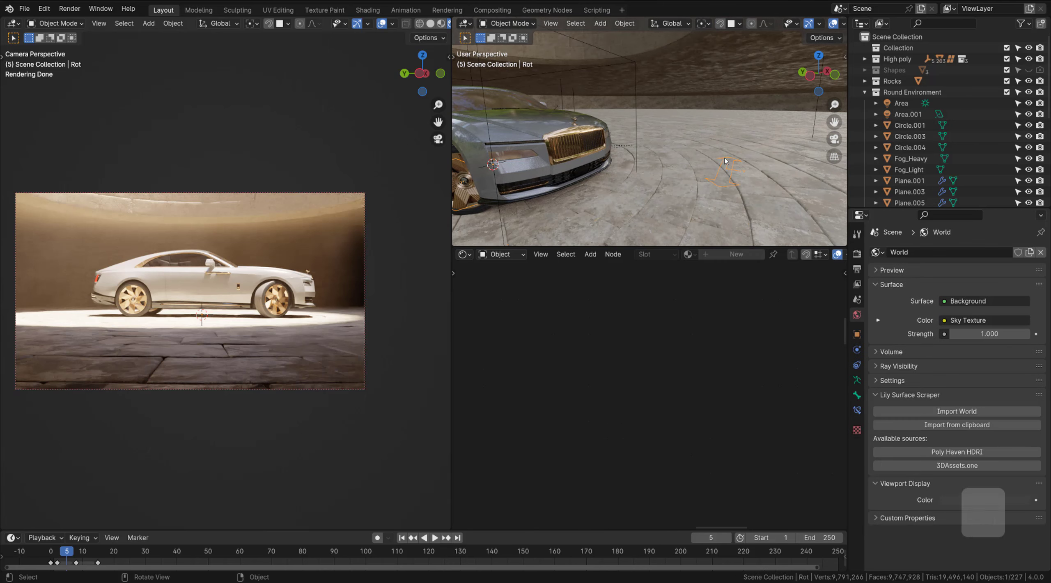
- Move the Steering Direction bone about -584 cm in X and 203 cm in Y to turn the front wheels, and inspect them
left_click(723, 226)
scroll(704, 167, "down", 5)
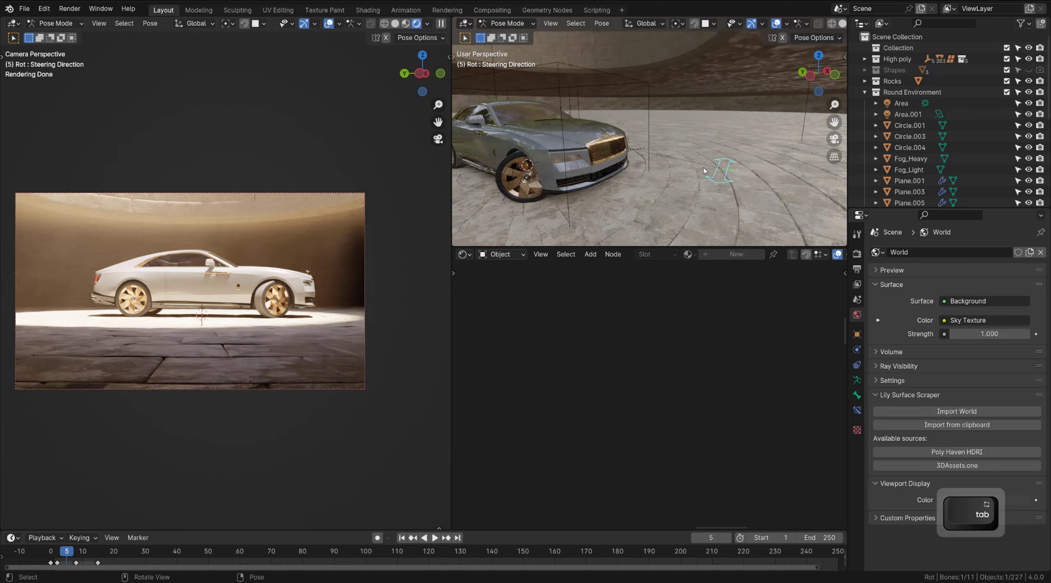
middle_click_drag(704, 167, 661, 168)
key("g")
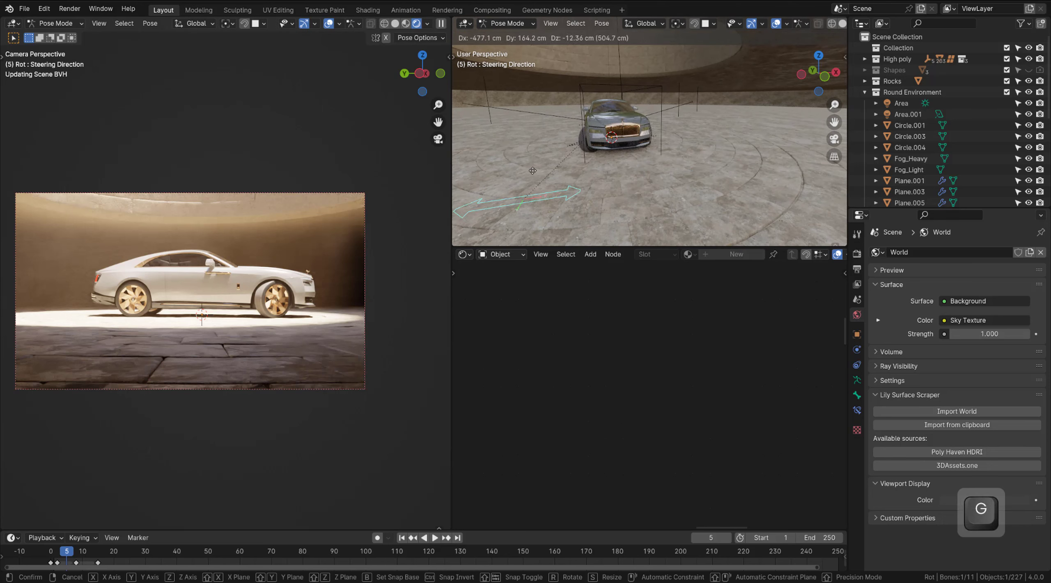
left_click(481, 167)
middle_click_drag(630, 125, 660, 120)
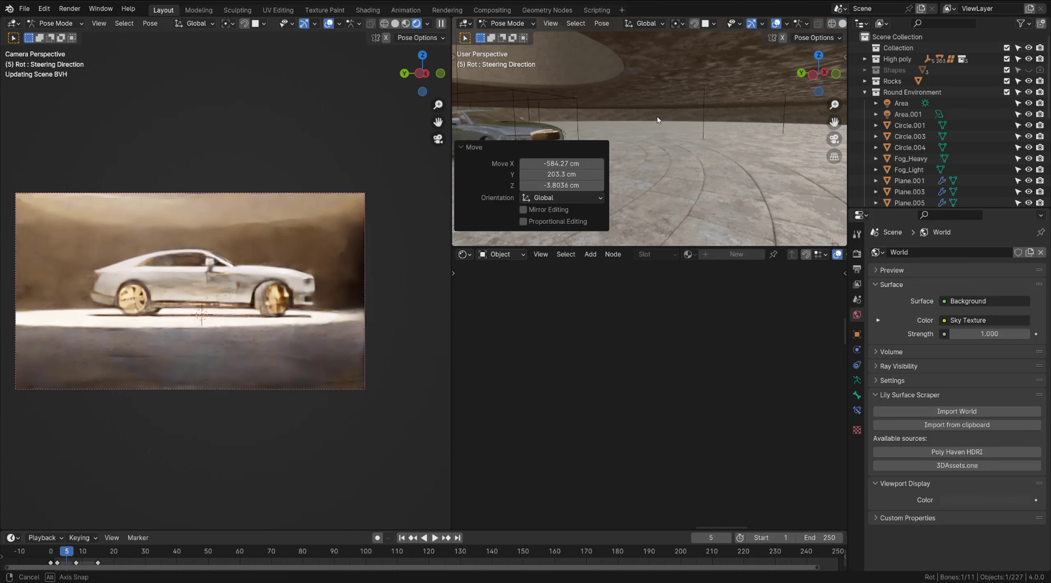
left_click(463, 148)
middle_click_drag(536, 152, 634, 185, "shift")
scroll(616, 165, "up", 4)
- Show the World nodes in the shader editor and cut the Sky Texture's link to the Background colour
left_click(501, 255)
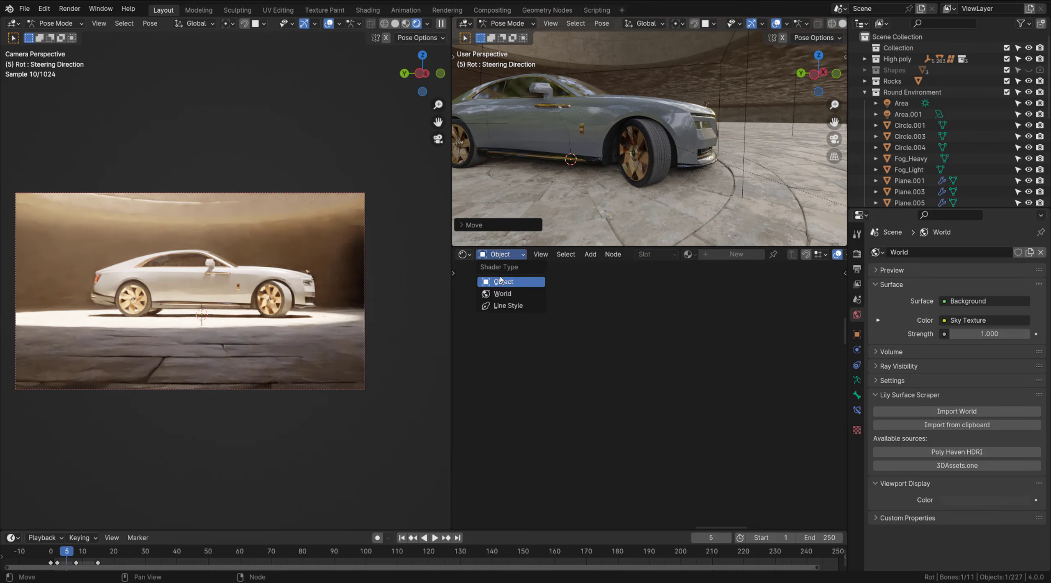
left_click(502, 294)
scroll(642, 348, "down", 5)
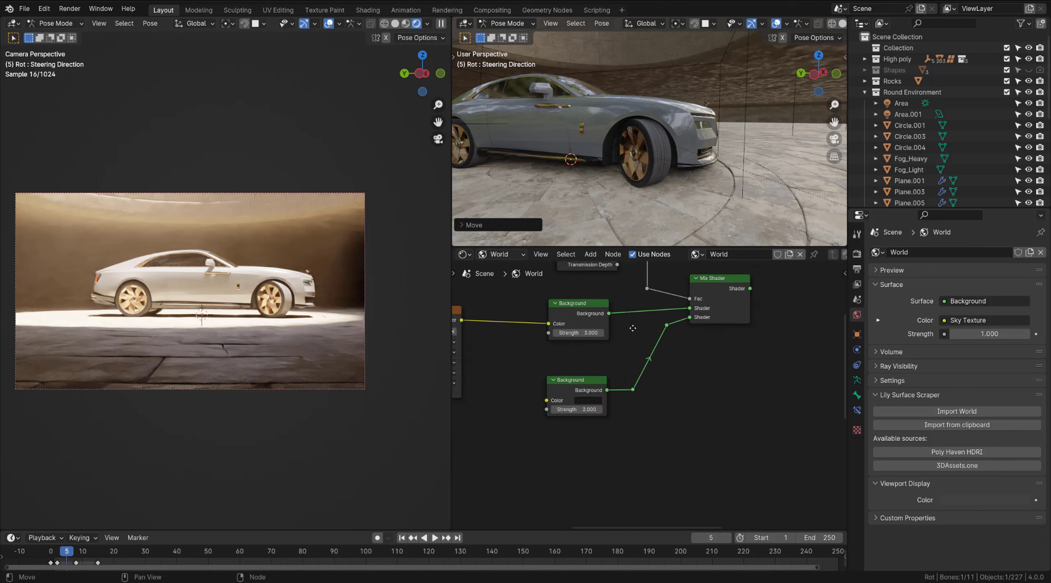
scroll(643, 349, "down", 5)
middle_click_drag(597, 372, 613, 308)
scroll(574, 360, "up", 6)
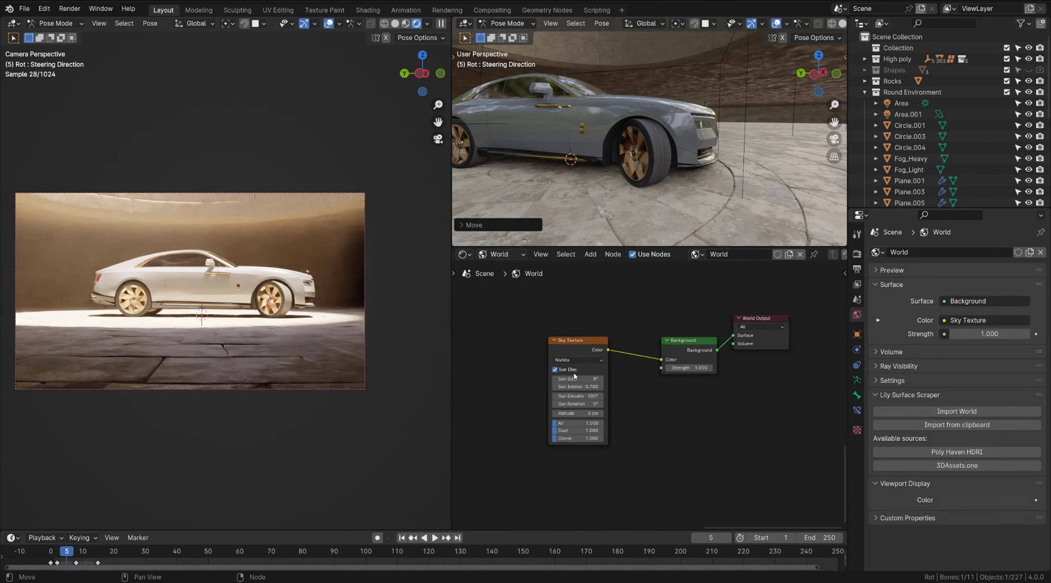
middle_click_drag(641, 357, 603, 384)
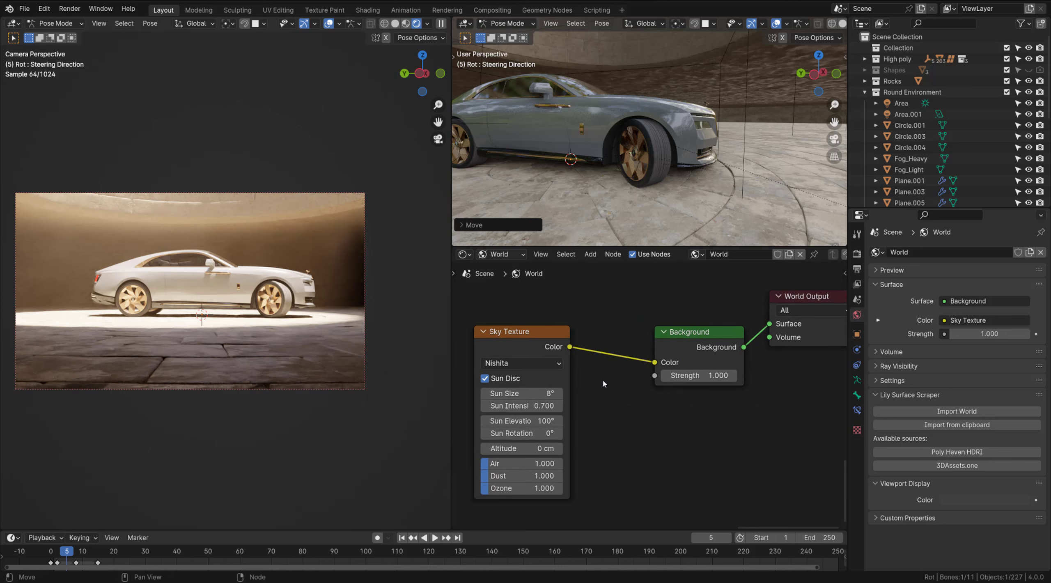
right_click_drag(635, 318, 612, 419, "ctrl")
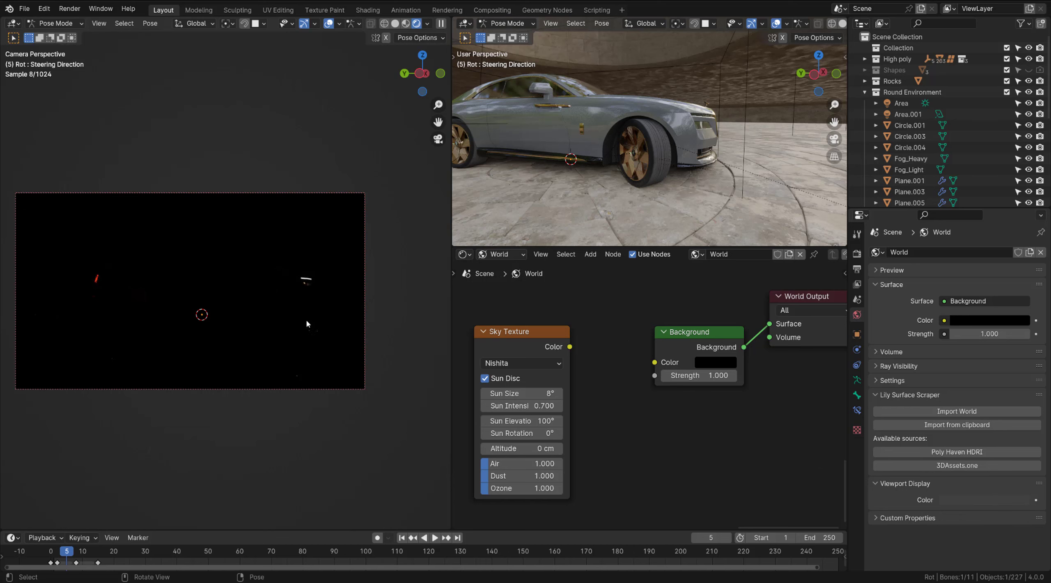
- Select the top edge loop of the cylindrical ceiling opening, Circle.004, snap the 3D cursor to it, and return to Object Mode
middle_click_drag(614, 131, 618, 152)
scroll(592, 170, "down", 3)
scroll(618, 152, "up", 4)
scroll(620, 153, "up", 1)
scroll(659, 139, "down", 2)
scroll(710, 148, "down", 5)
middle_click_drag(711, 149, 716, 78)
scroll(699, 119, "down", 1)
left_click(693, 120)
scroll(693, 119, "up", 2)
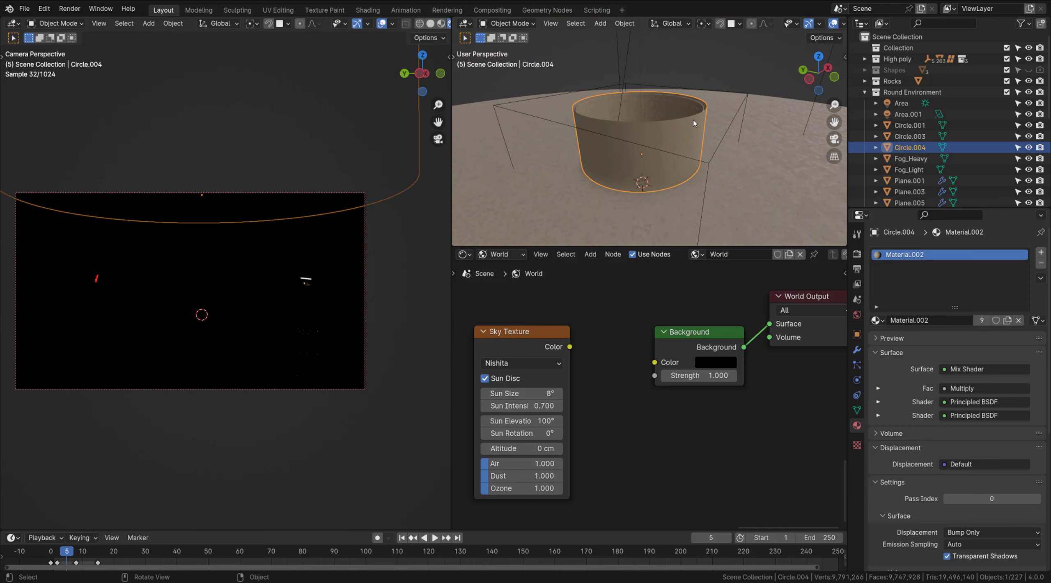
key("Tab")
left_click(682, 115, "alt")
left_click(683, 118, "alt")
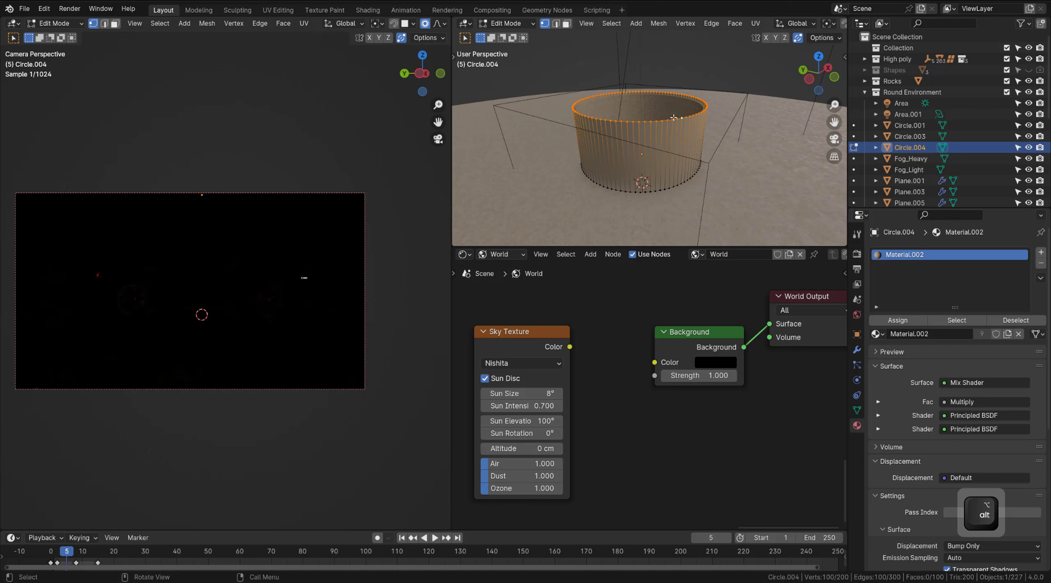
key("shift+s")
left_click(654, 169)
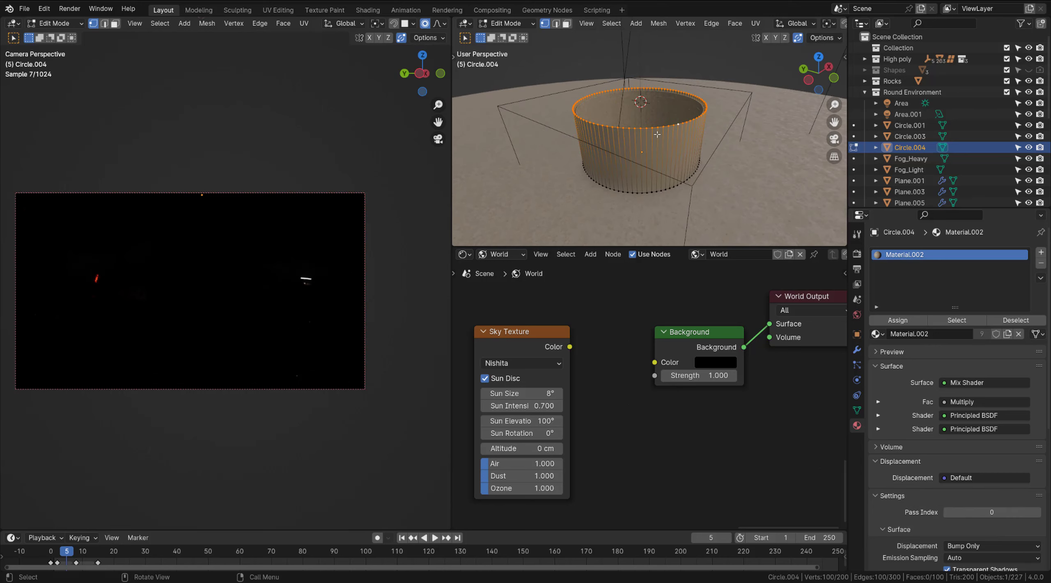
key("Tab")
- Add an area light at the 3D cursor in the ceiling opening and set its shape to Disk
key("shift+a")
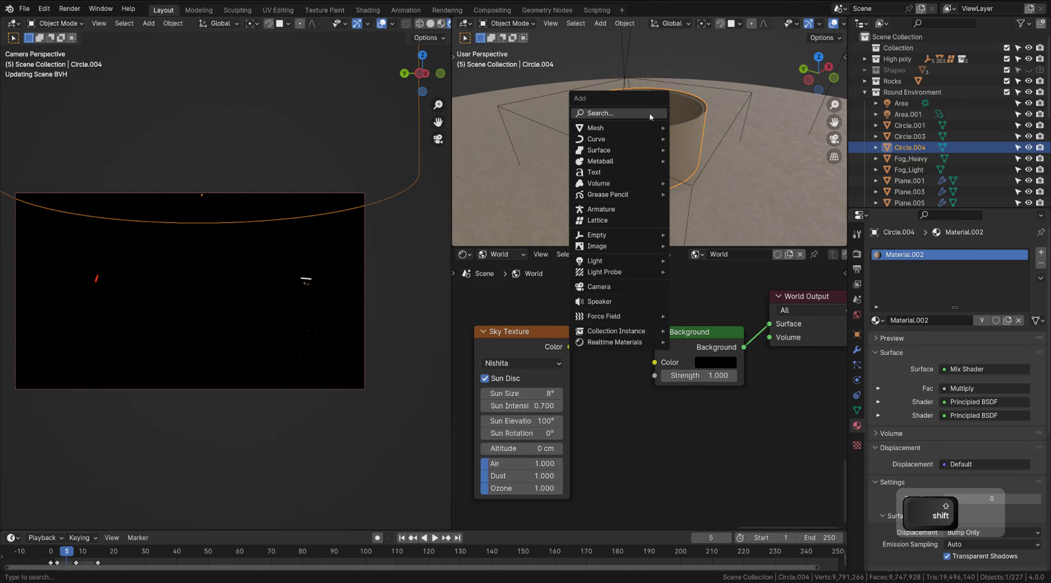
mouse_move(625, 132)
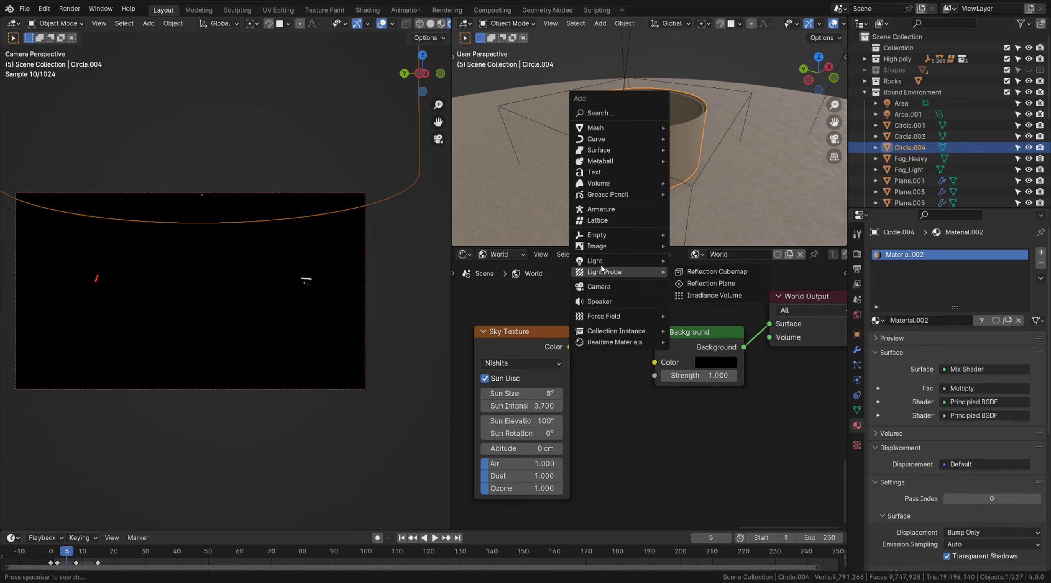
mouse_move(604, 261)
left_click(695, 294)
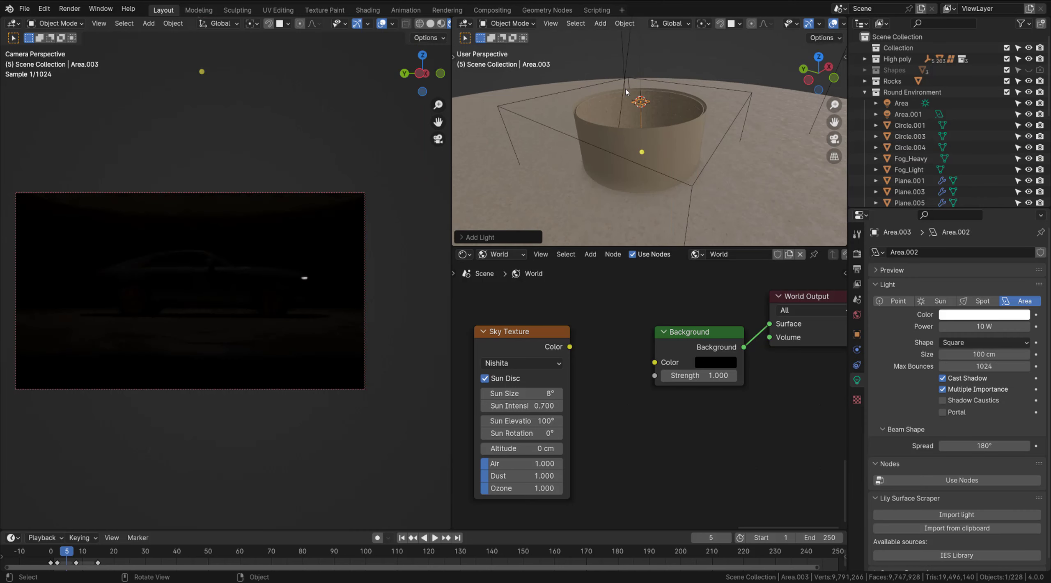
scroll(649, 99, "up", 5)
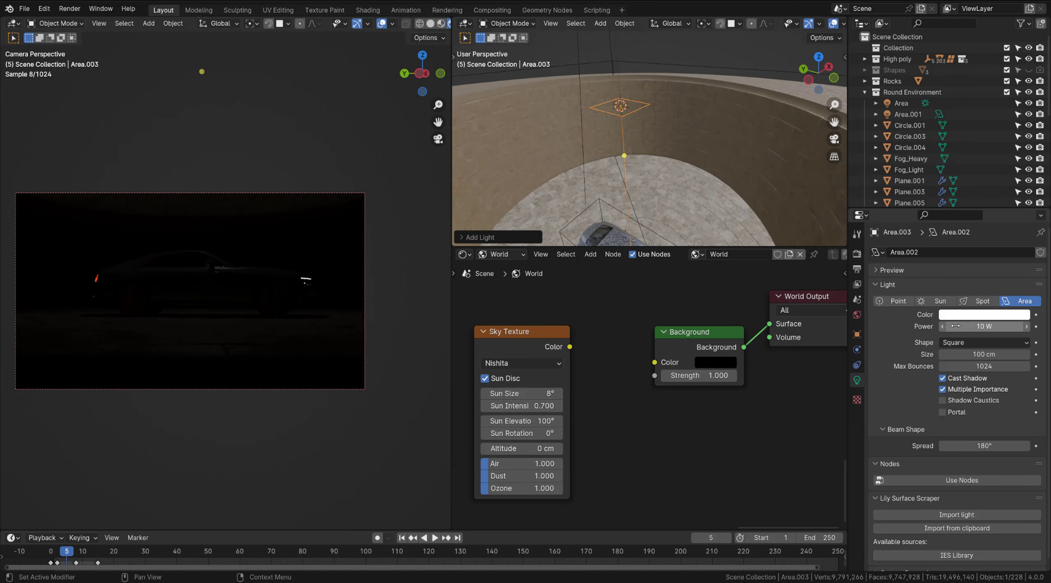
left_click(955, 343)
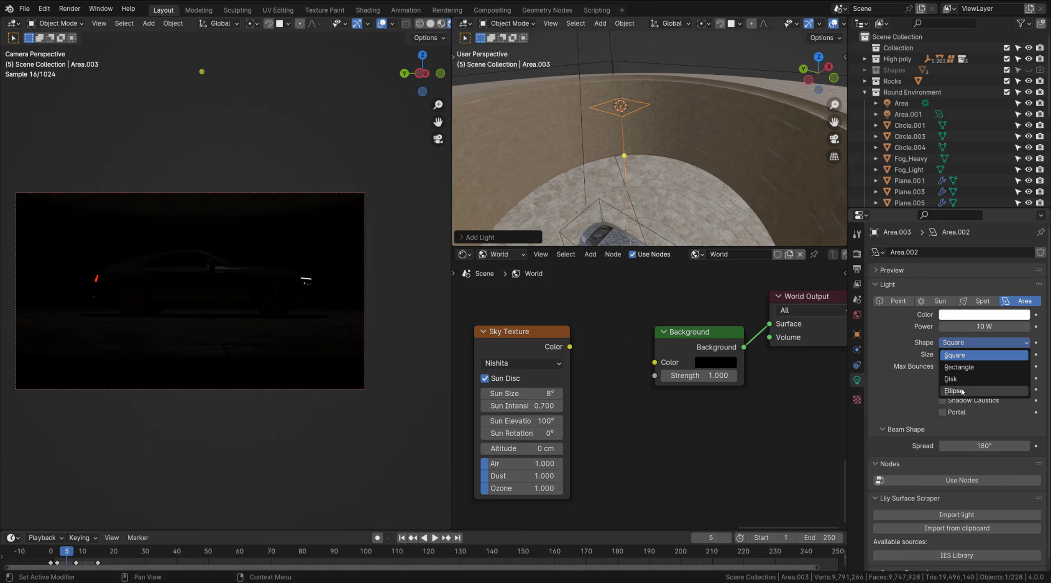
left_click(952, 379)
- Scale the disk light up to nearly fill the opening's rim, and set its power to 500 W
scroll(780, 185, "down", 5)
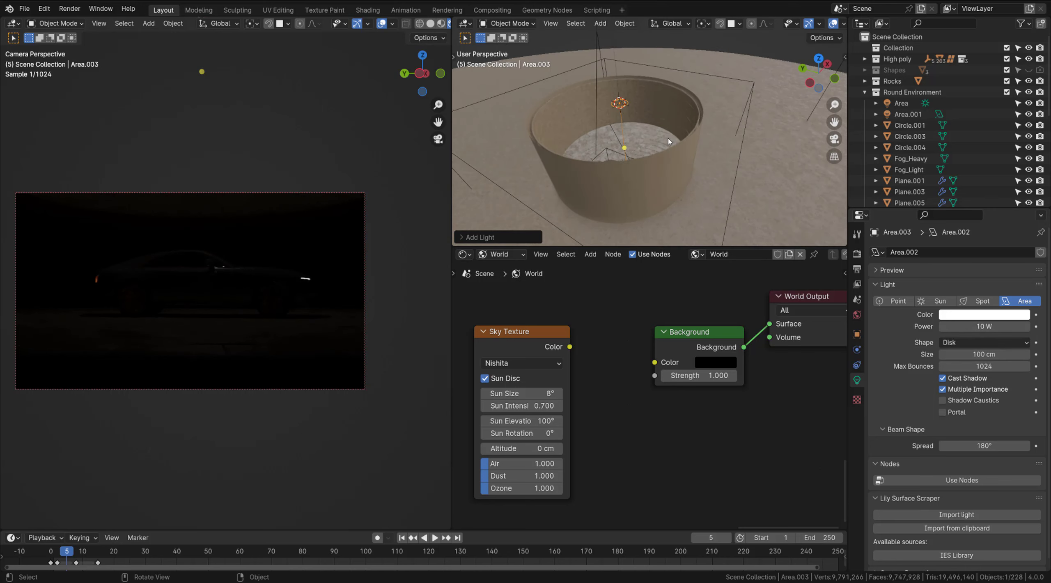
key("s")
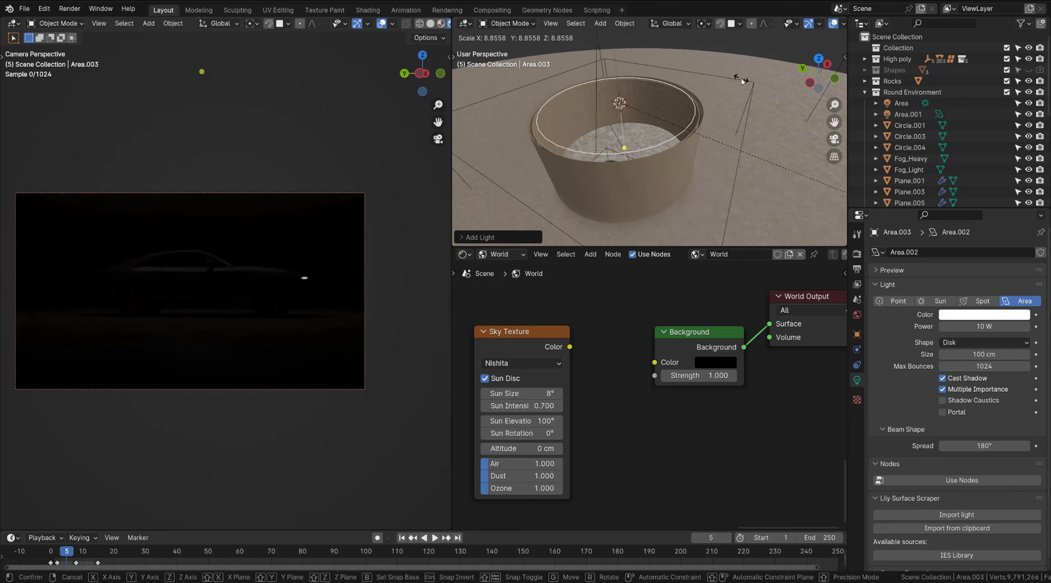
left_click(719, 115)
left_click(988, 326)
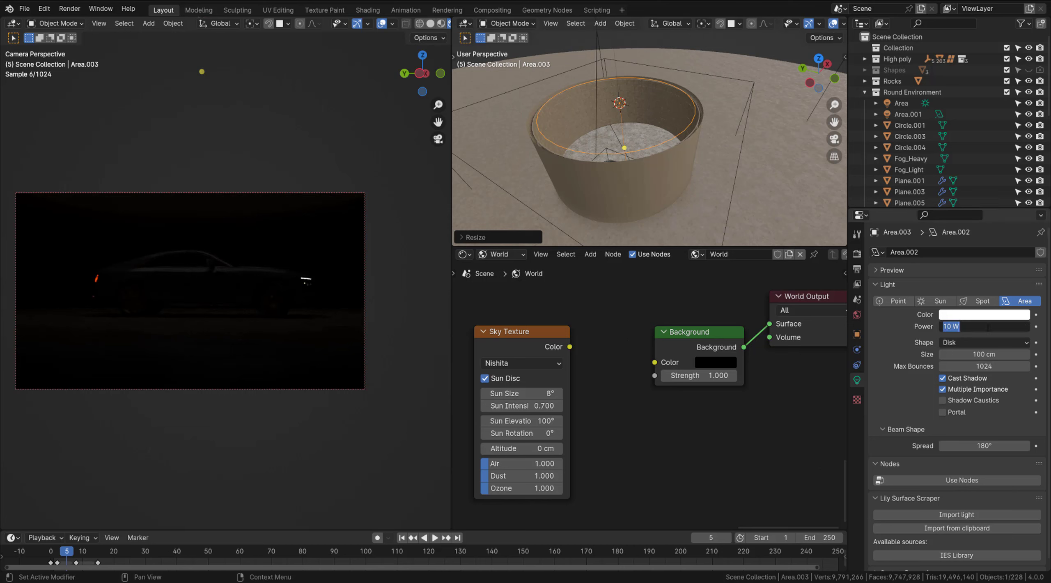
type("500")
key("Return")
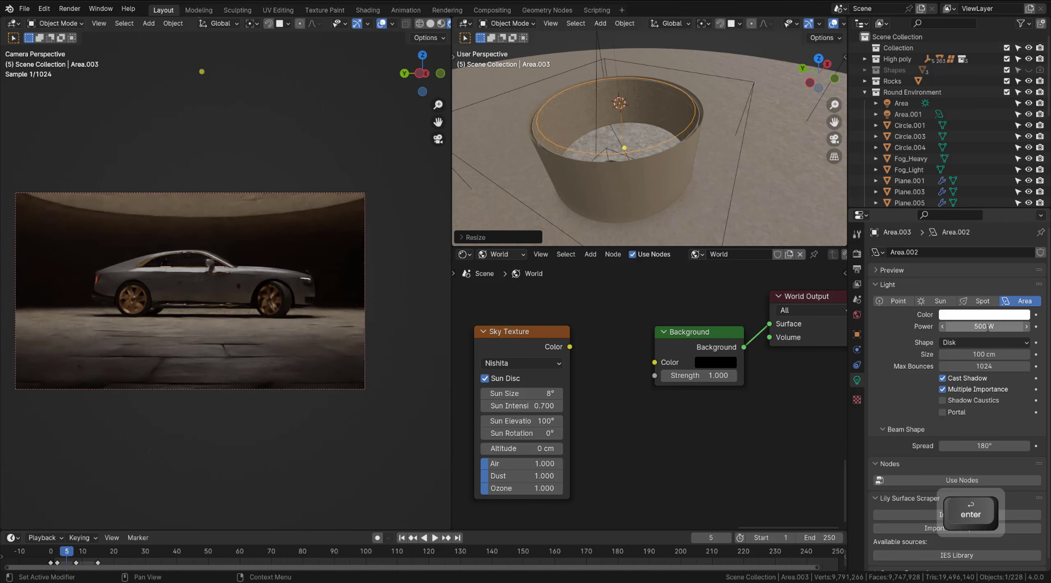
- Tint the overhead disk light pale blue, checking the colour against the reference image RR_White_3.jpg
left_click(986, 326)
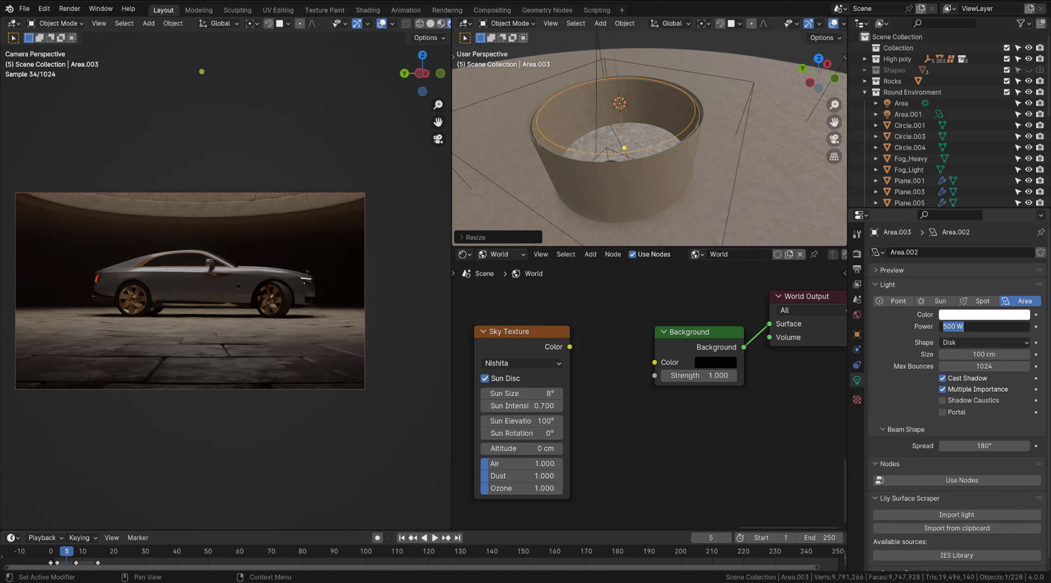
left_click(975, 316)
left_click(975, 316)
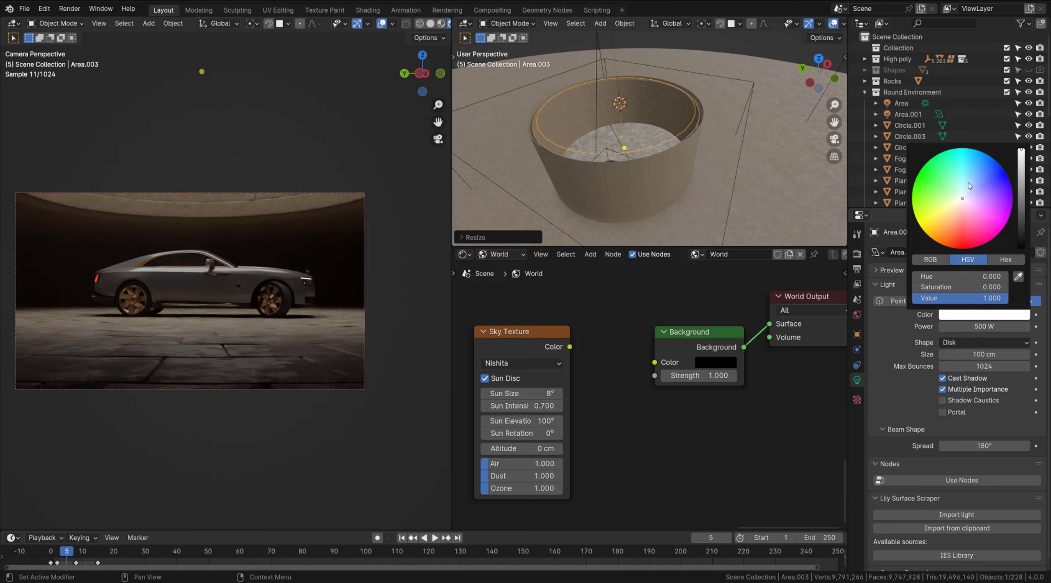
left_click_drag(970, 186, 971, 177)
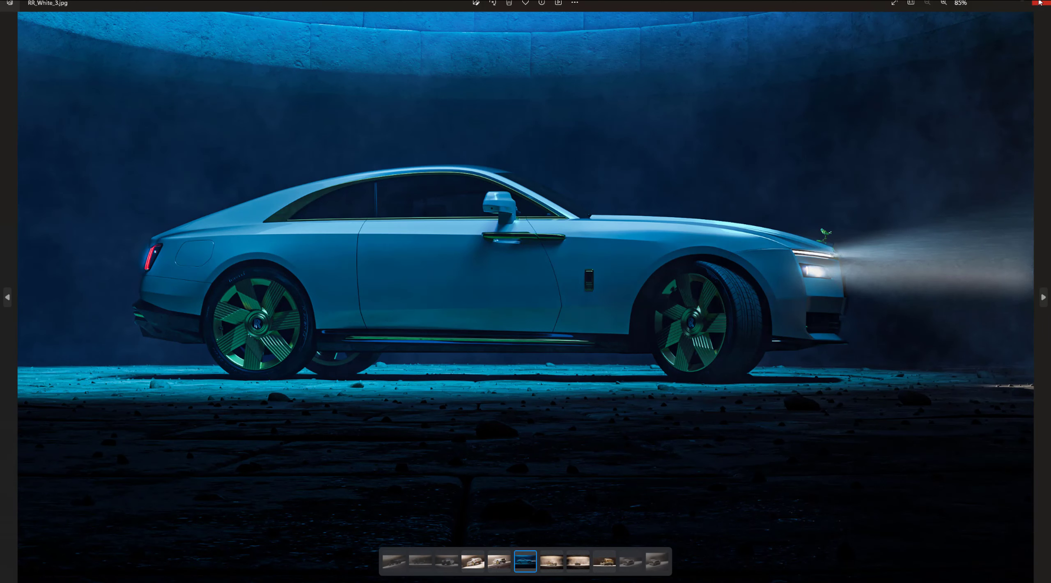
left_click(1040, 3)
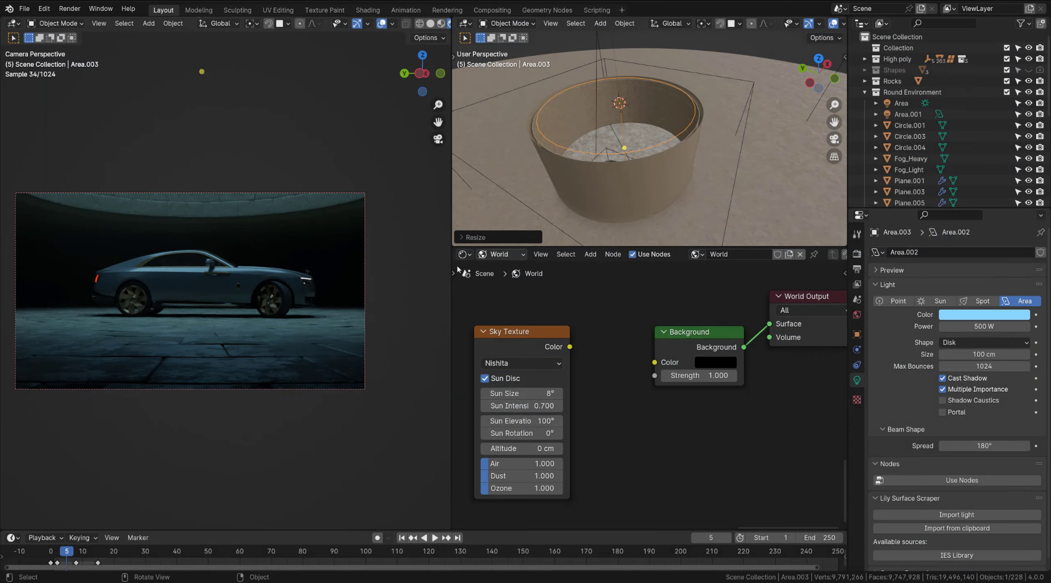
- Try the disk light's power at 3000 W and settle on 1000 W
left_click(982, 327)
type("3000")
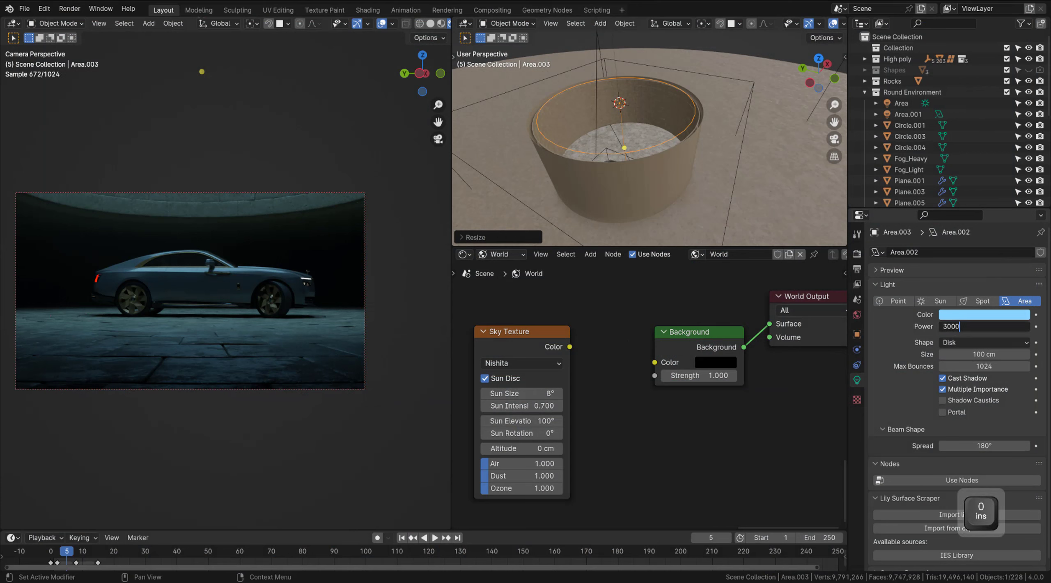
key("Return")
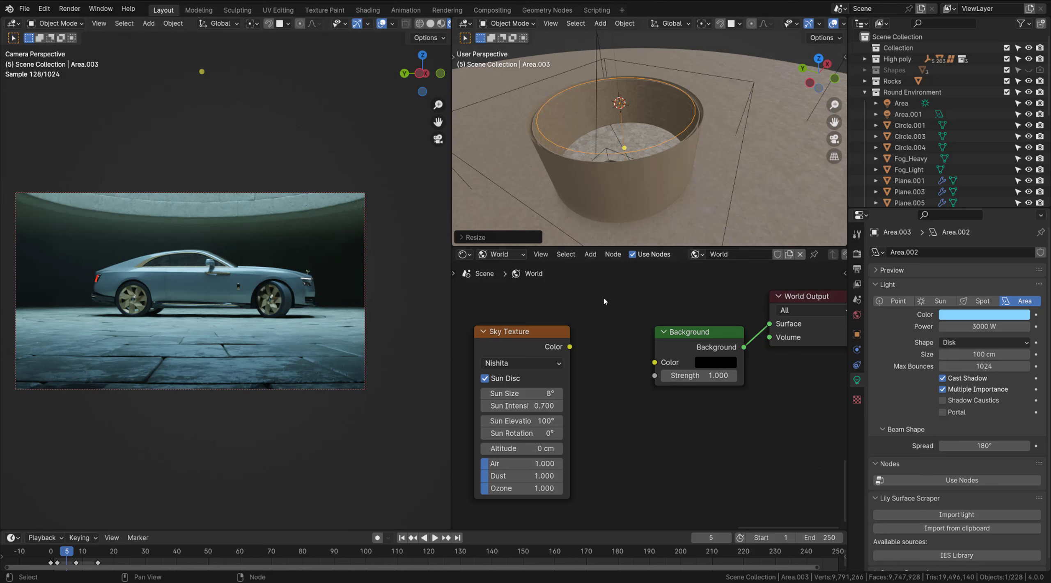
left_click(984, 327)
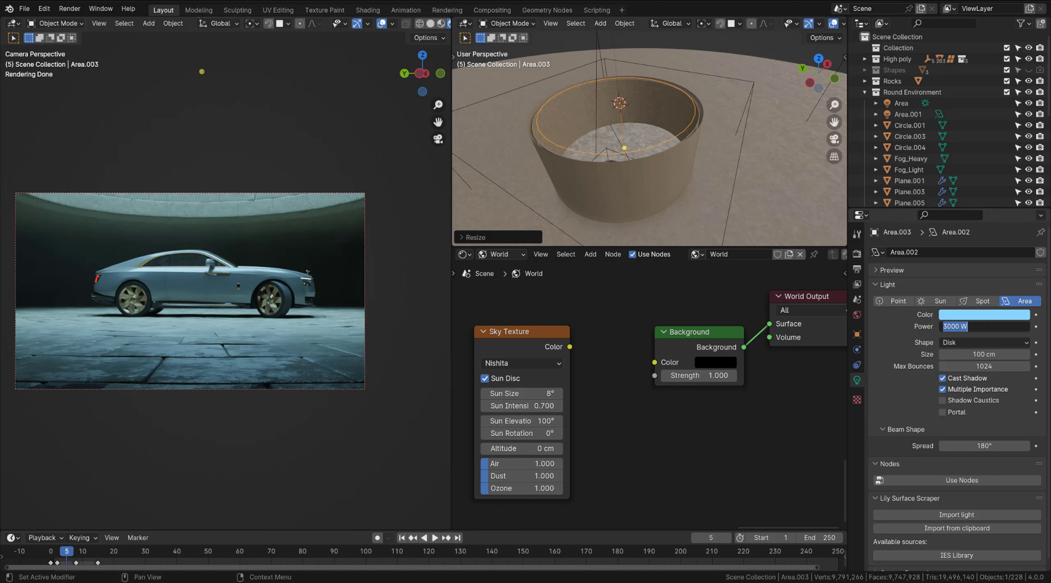
type("1000")
key("Return")
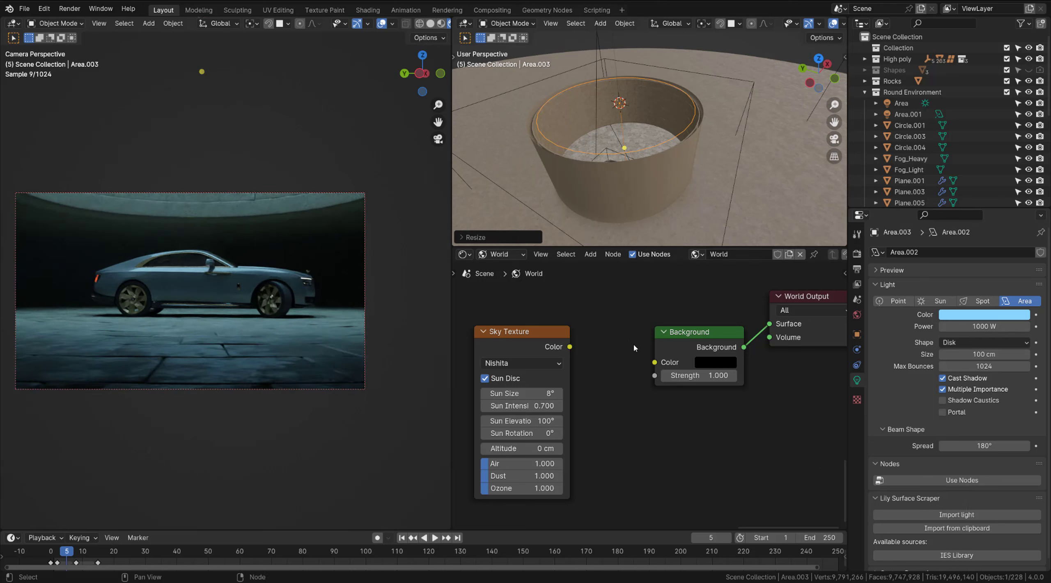
- Show the object shader nodes of Fog_Heavy and raise the Color Ramp's end stop to a value of about 0.16
left_click(506, 256)
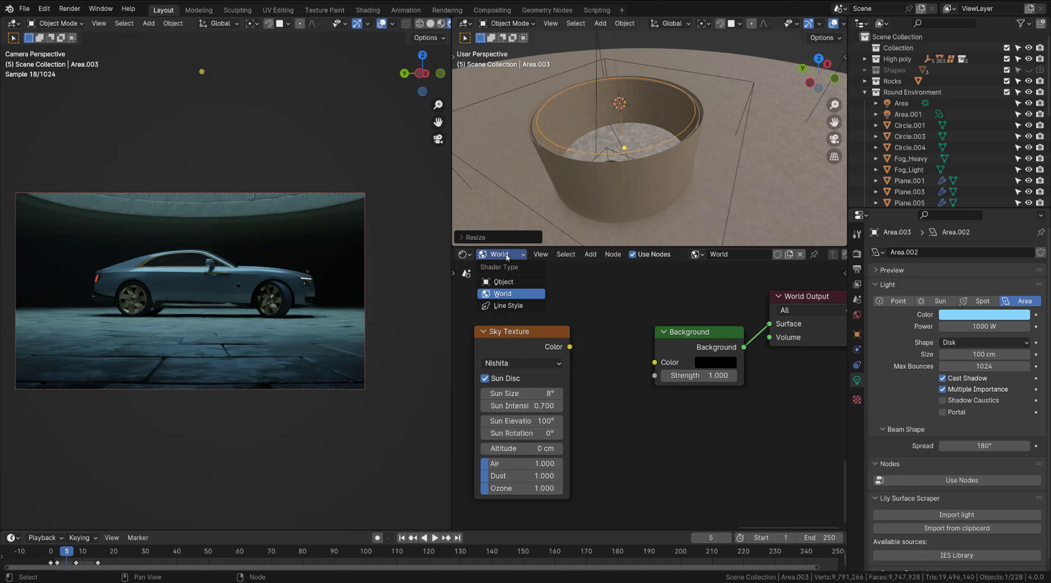
left_click(503, 281)
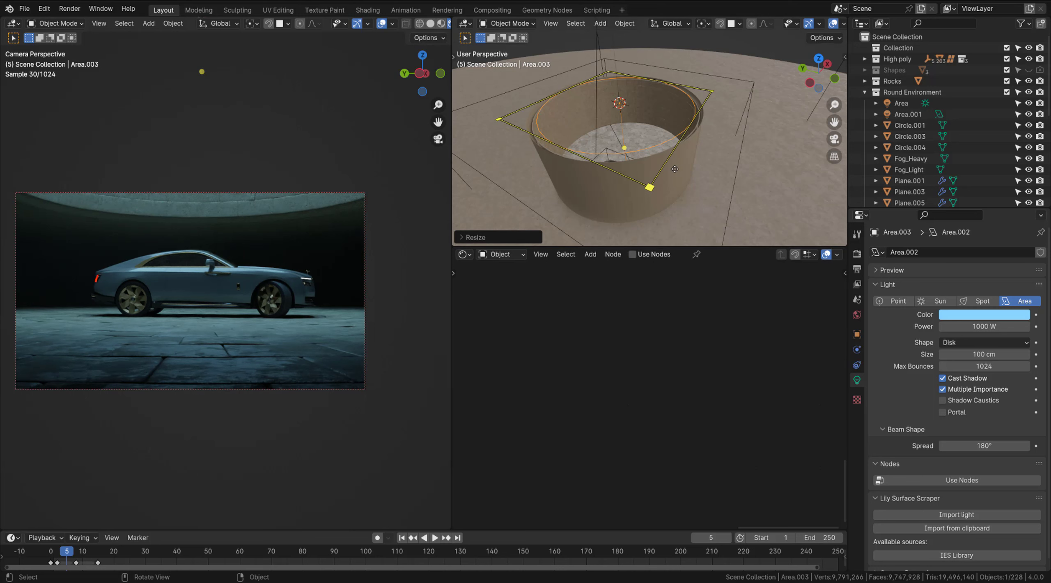
left_click(750, 105)
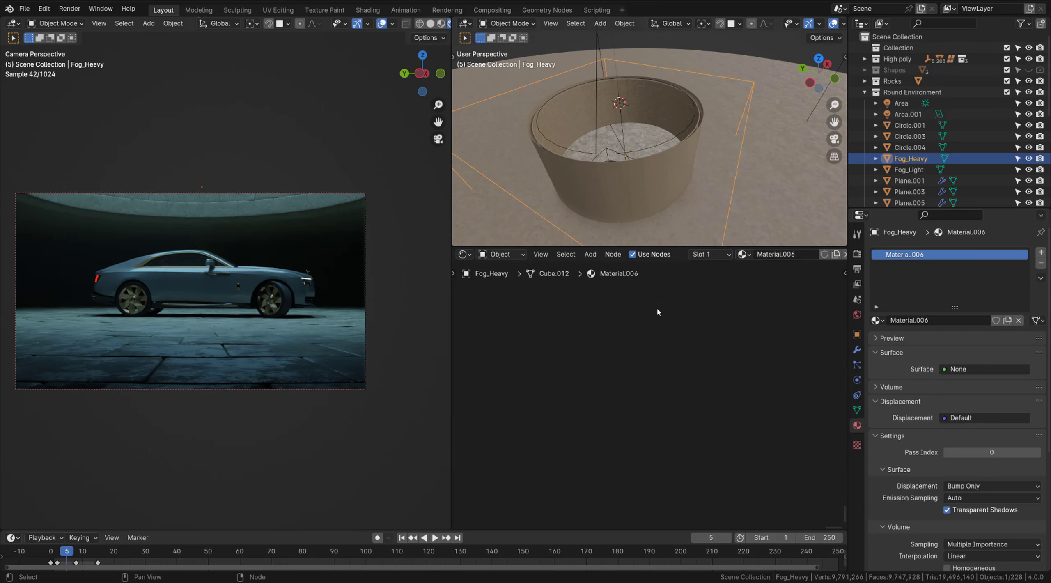
key("Home")
scroll(636, 315, "up", 3)
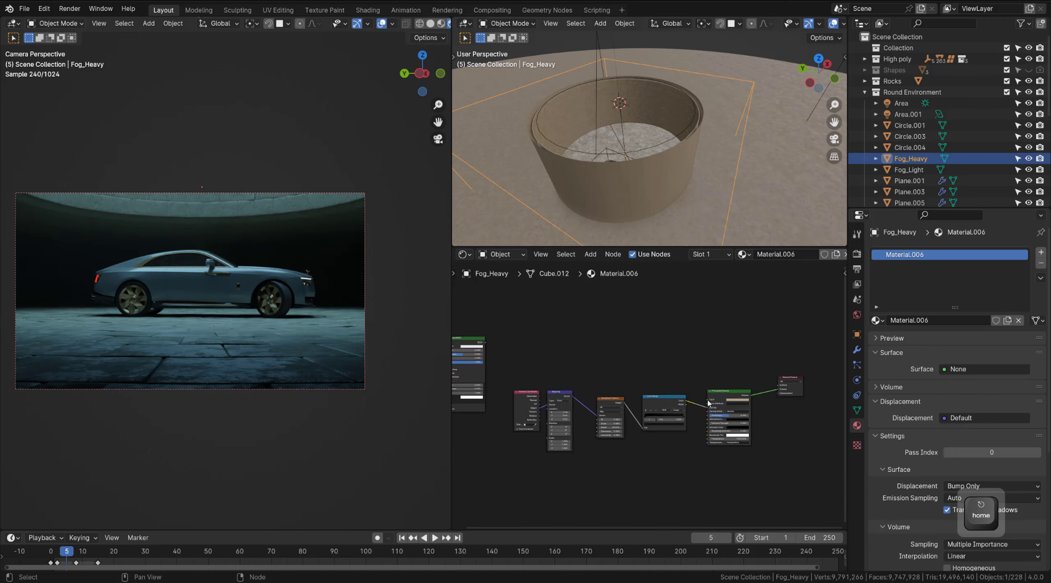
scroll(679, 378, "up", 4)
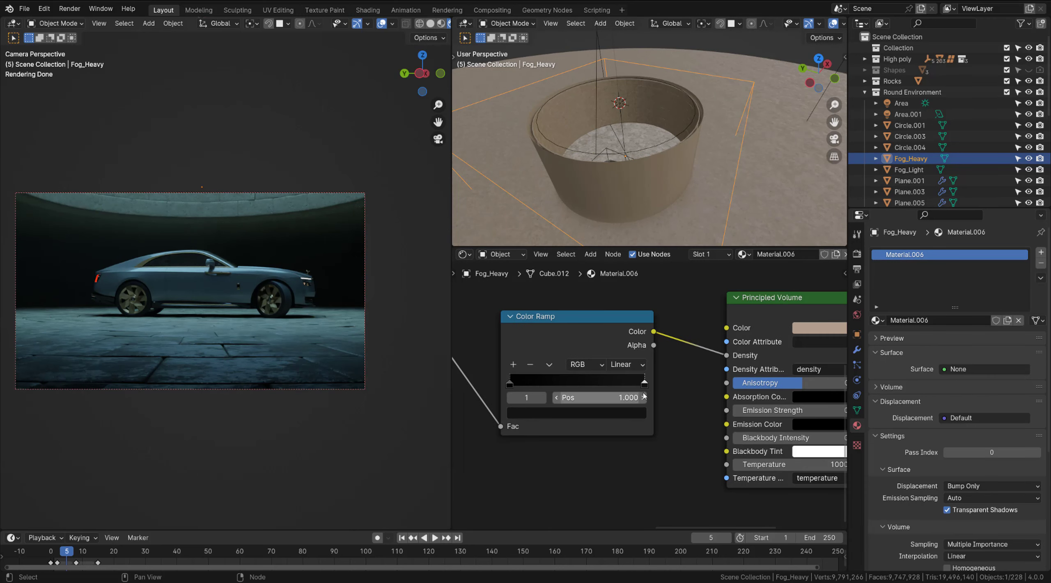
left_click(630, 419)
left_click_drag(635, 322, 636, 279)
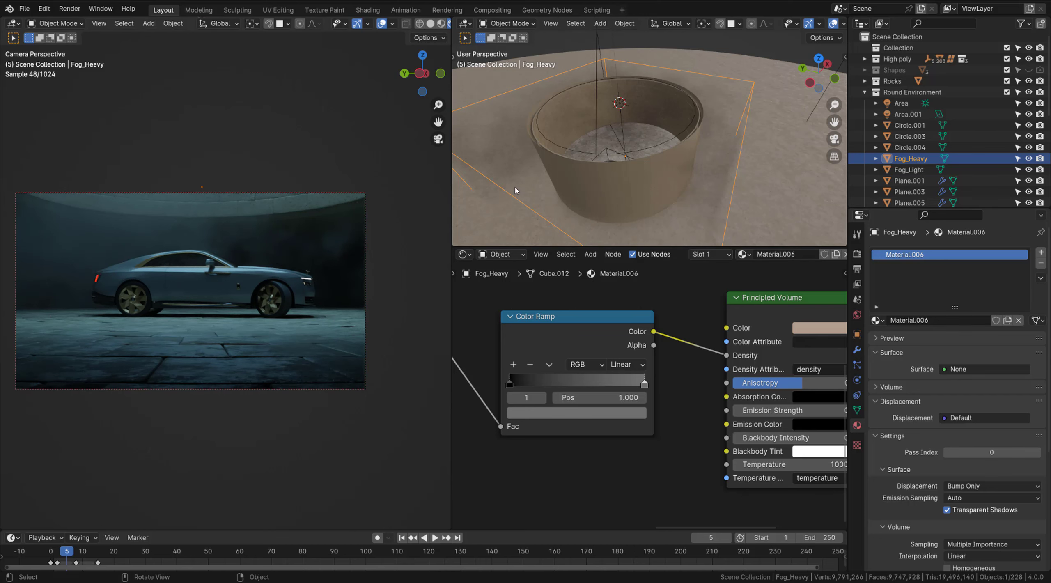
- Select the overhead disk light, shift its colour to a deeper blue, and nudge its power up to 1021.7 W
left_click(621, 104)
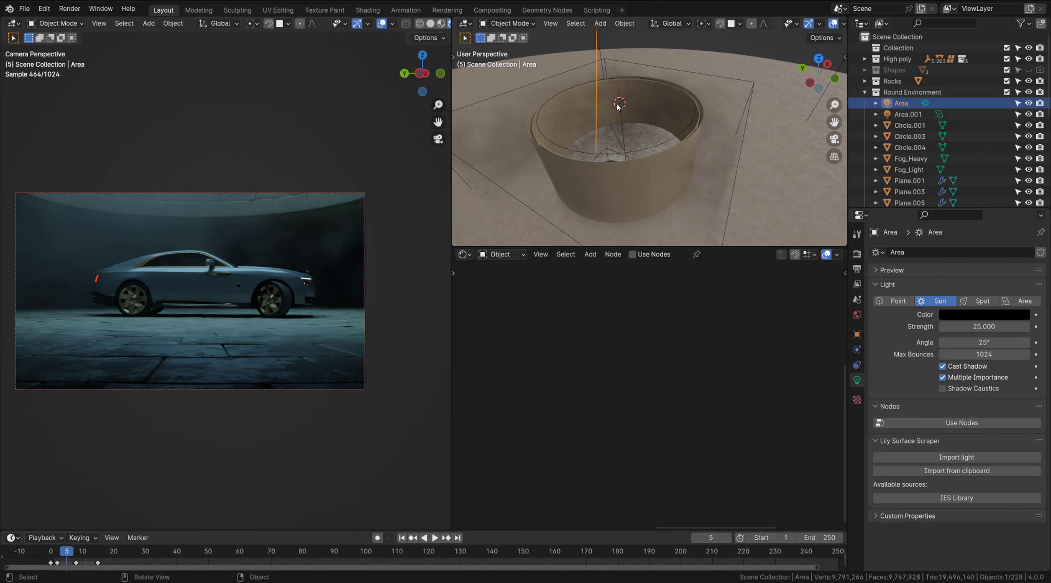
left_click(618, 106)
left_click(980, 316)
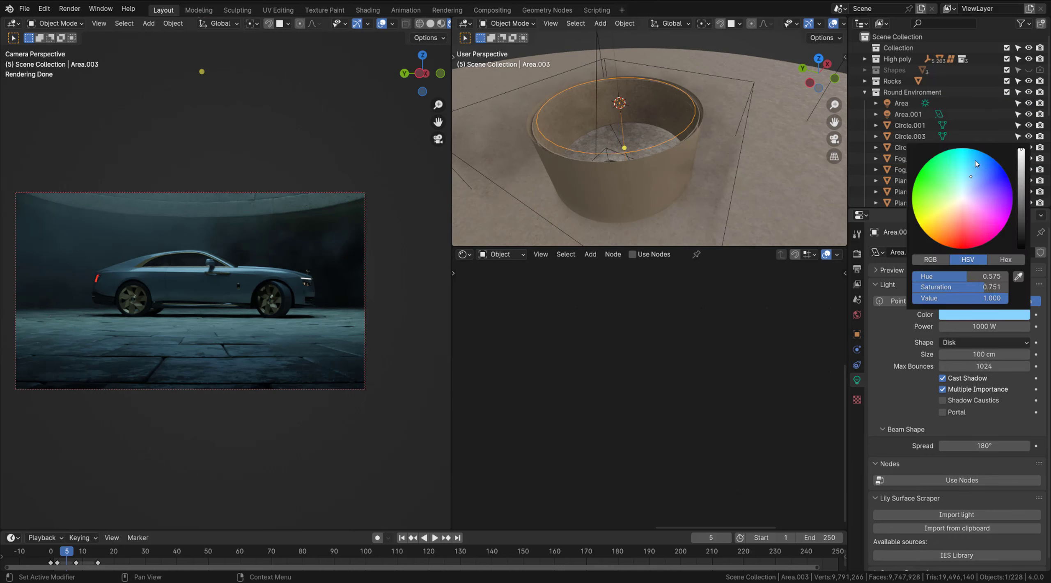
left_click(980, 167)
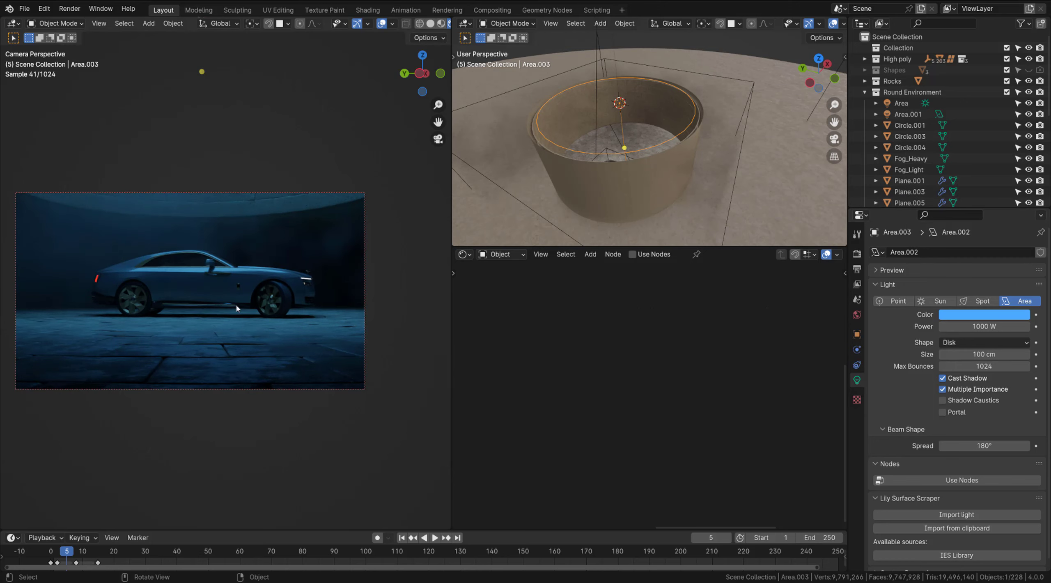
left_click_drag(985, 326, 994, 326)
- Select Fog_Heavy and brighten its Color Ramp end stop to a value of 0.410 for denser fog
middle_click_drag(608, 153, 612, 159)
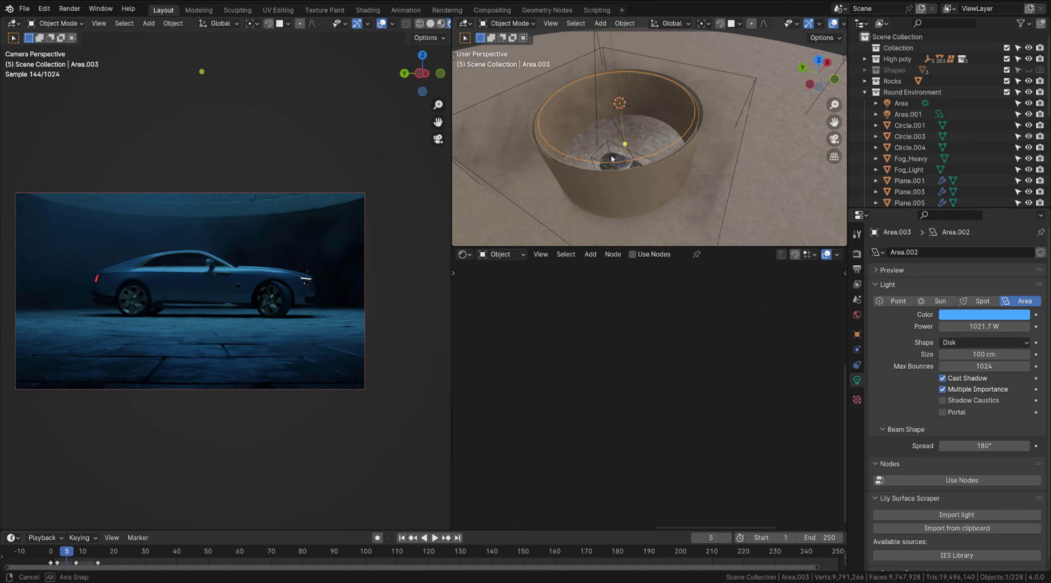
left_click(754, 90)
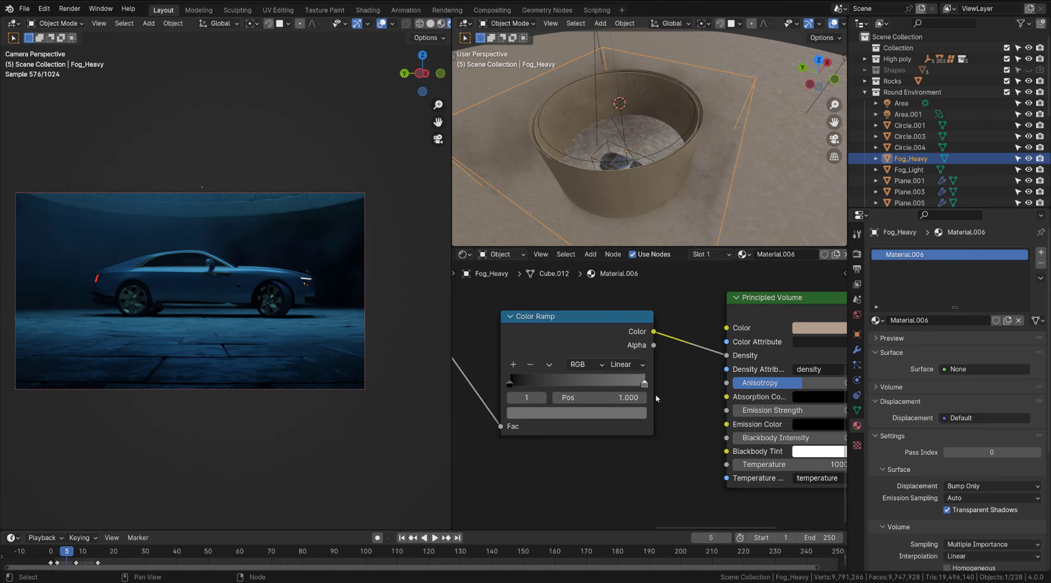
left_click(577, 412)
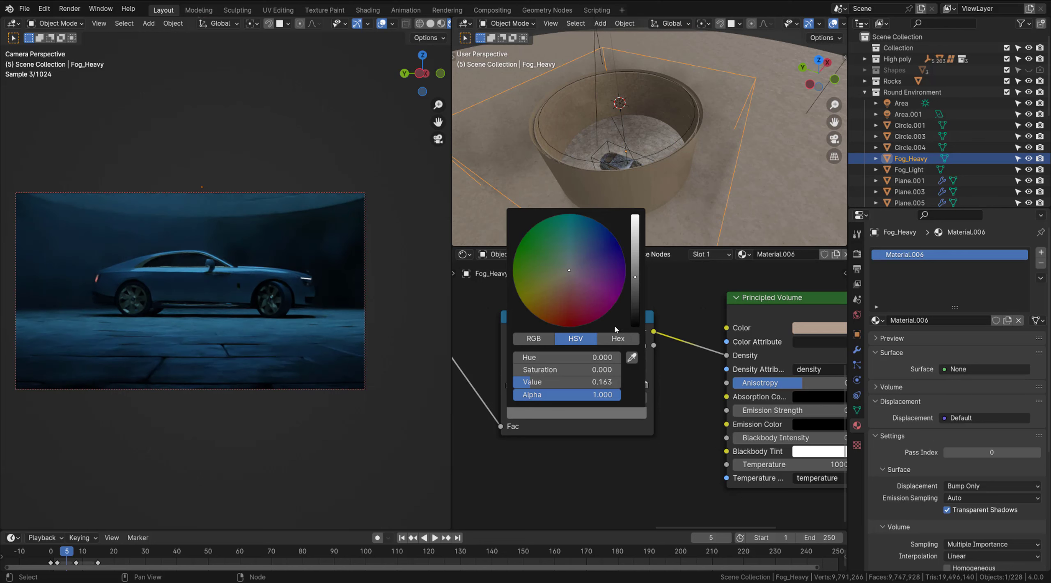
left_click(634, 257)
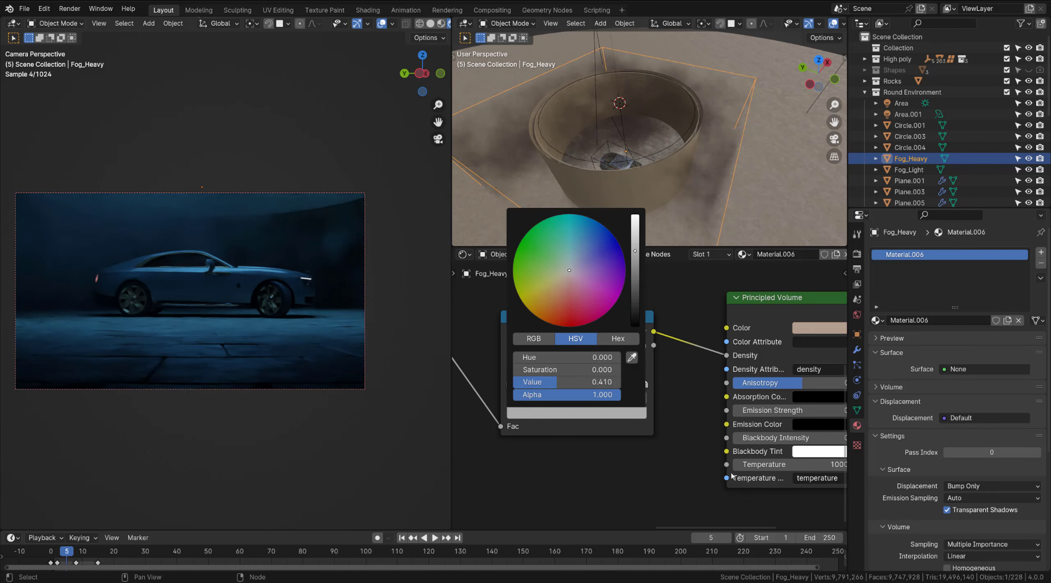
- Change the heavy fog's Principled Volume colour to a muted blue with hue 0.589 and saturation 0.693
left_click(821, 328)
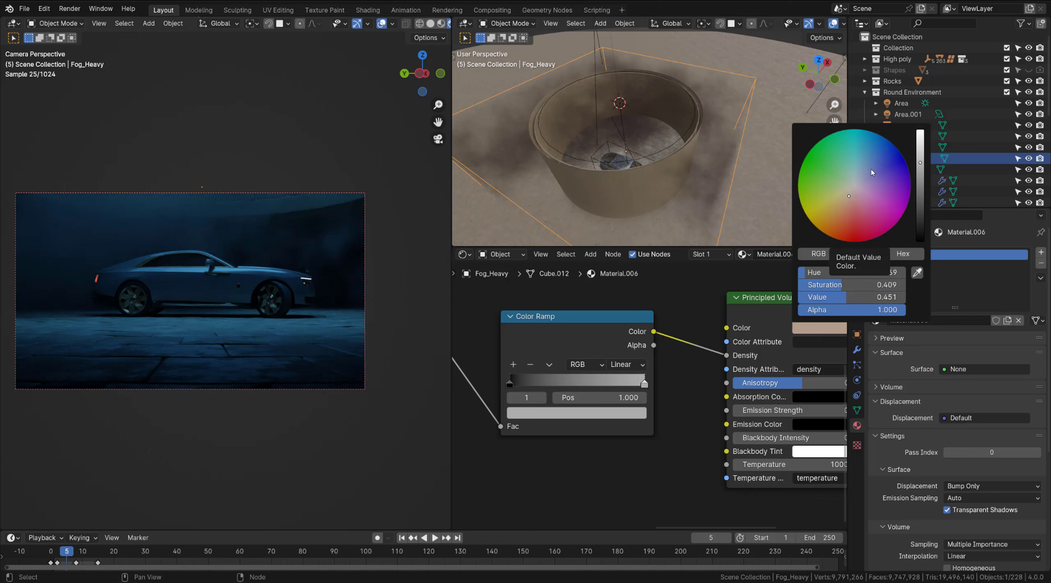
left_click(820, 158)
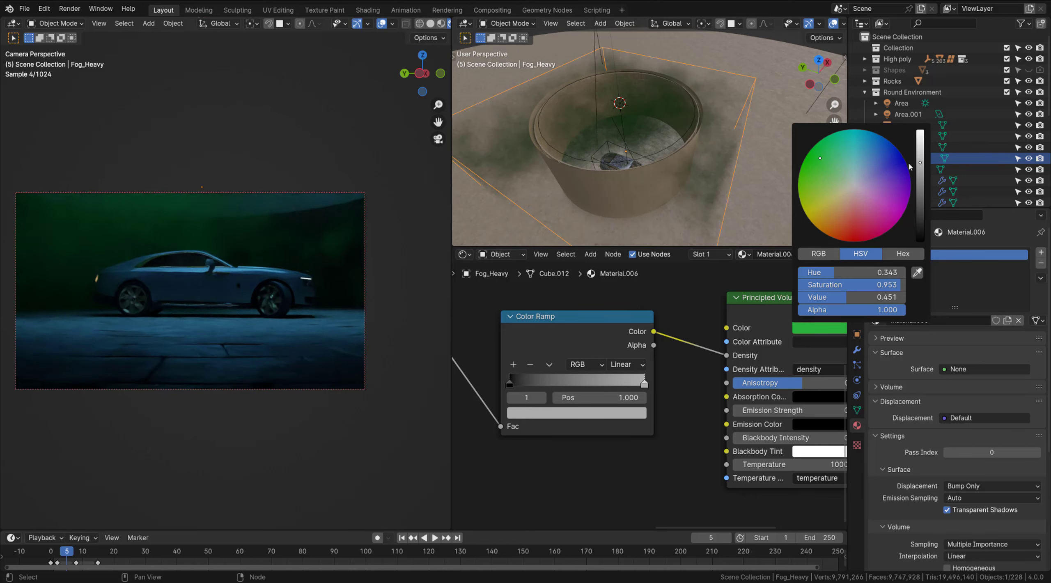
left_click_drag(891, 199, 855, 227)
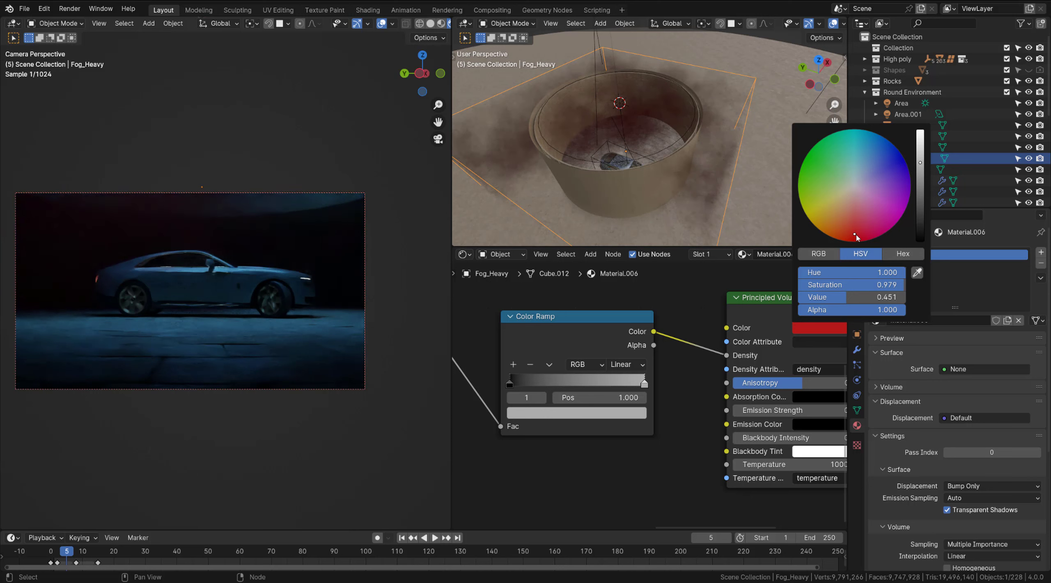
left_click(871, 143)
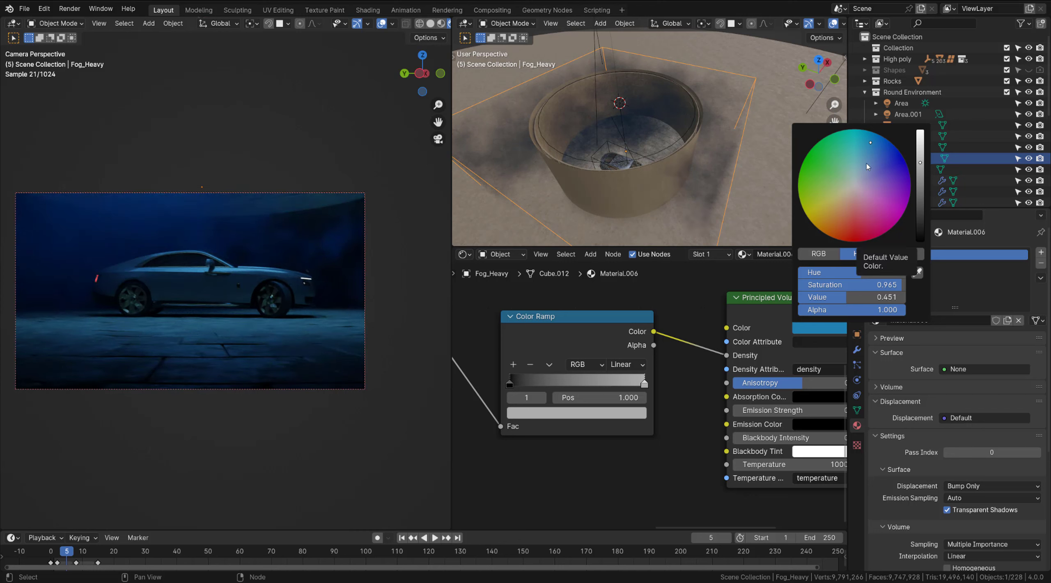
left_click(867, 157)
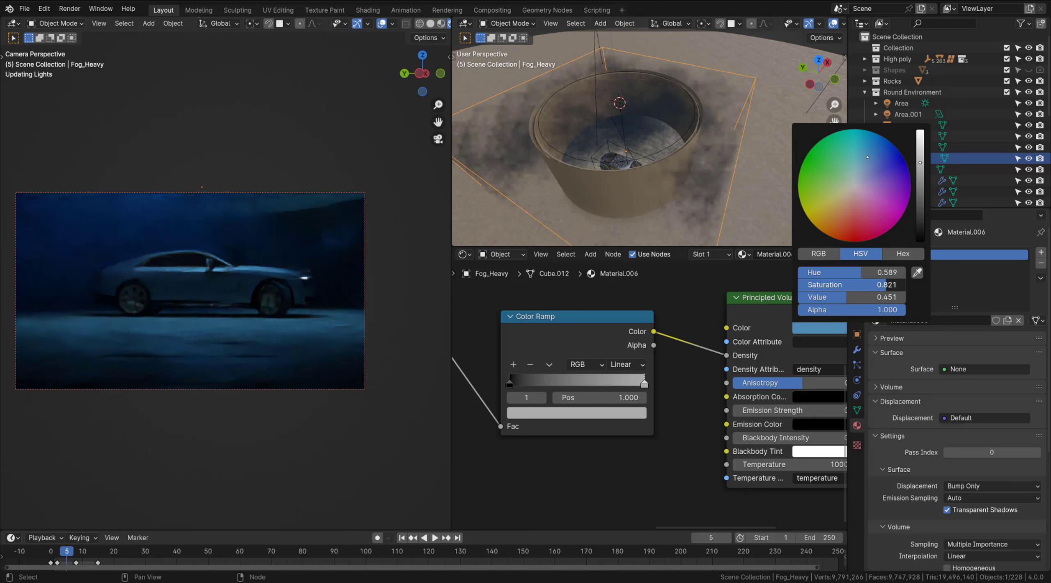
left_click(866, 161)
left_click_drag(880, 285, 874, 285)
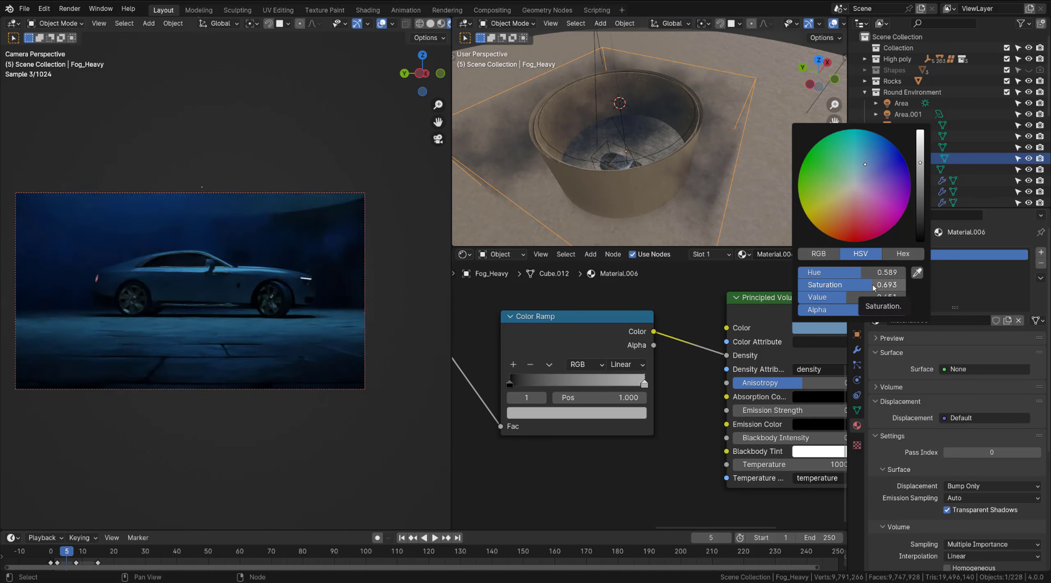
- Compare the car with the reference image, place the 3D cursor on its headlight, and add an area light there
scroll(205, 283, "up", 3)
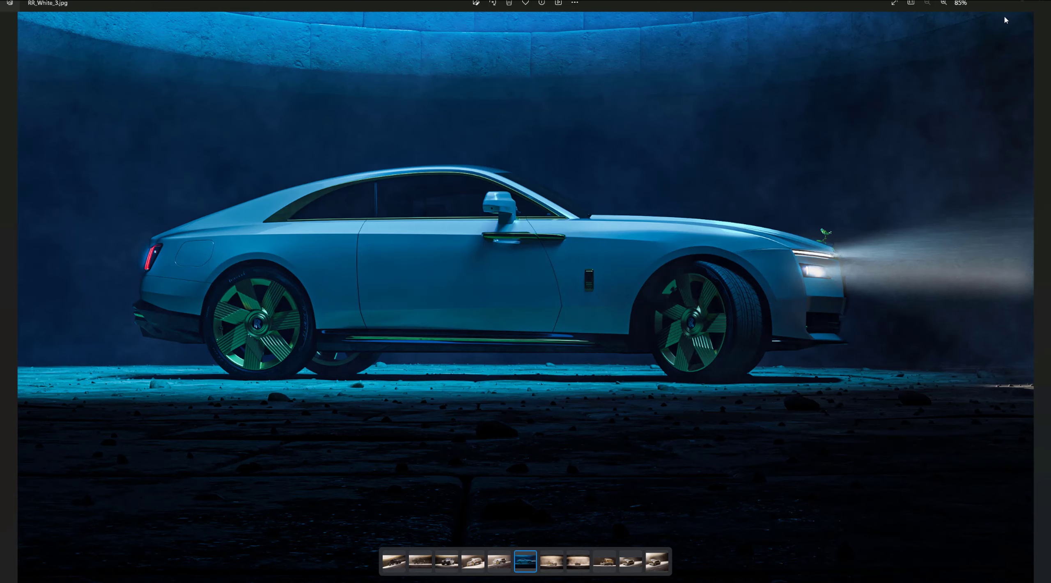
left_click(1036, 2)
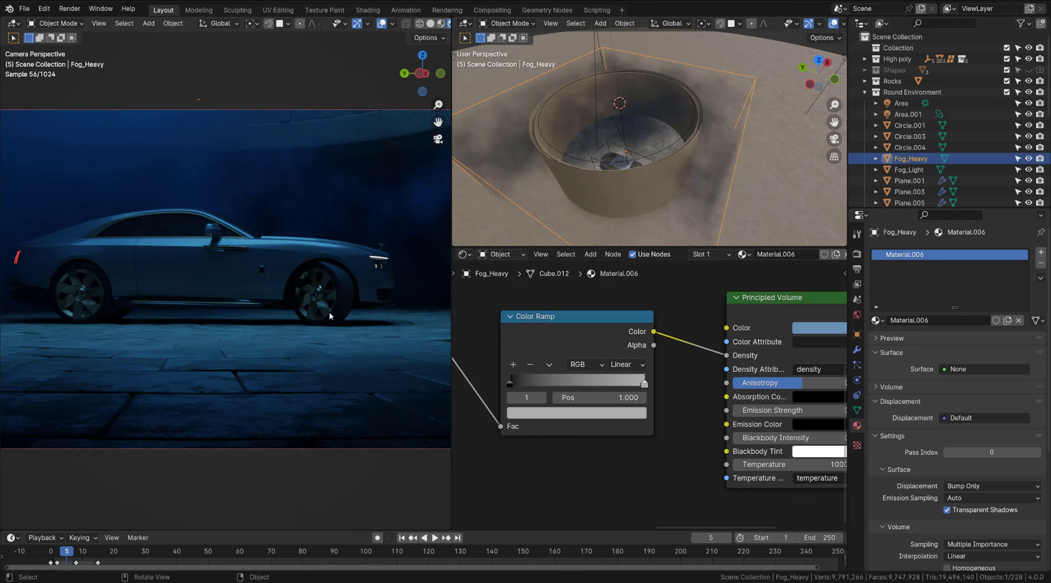
left_click(633, 169)
key("KP_Decimal")
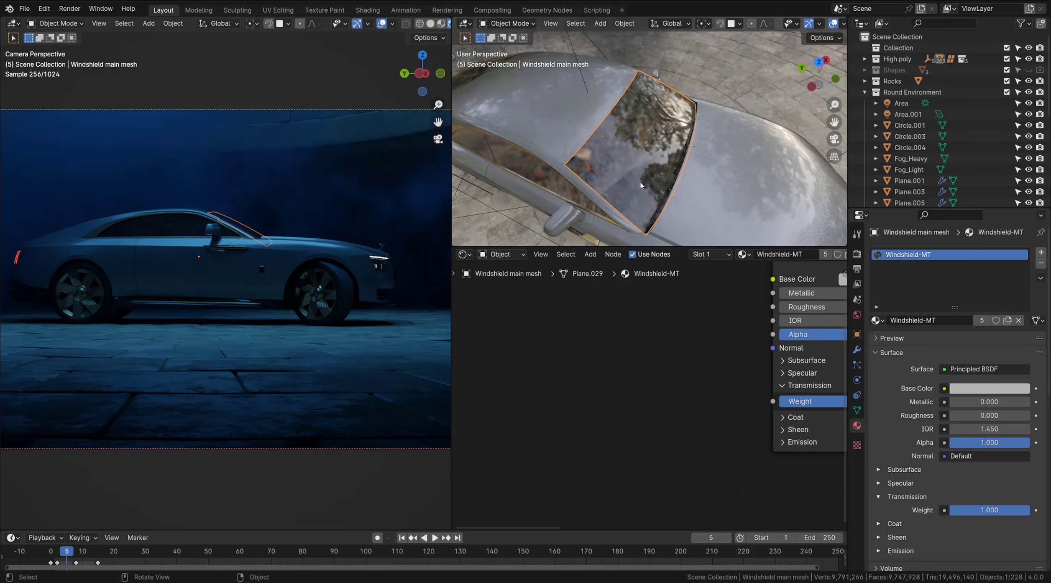
middle_click_drag(642, 182, 684, 166)
scroll(592, 119, "down", 2)
right_click(726, 187, "shift")
scroll(684, 167, "up", 3)
key("shift+a")
mouse_move(685, 168)
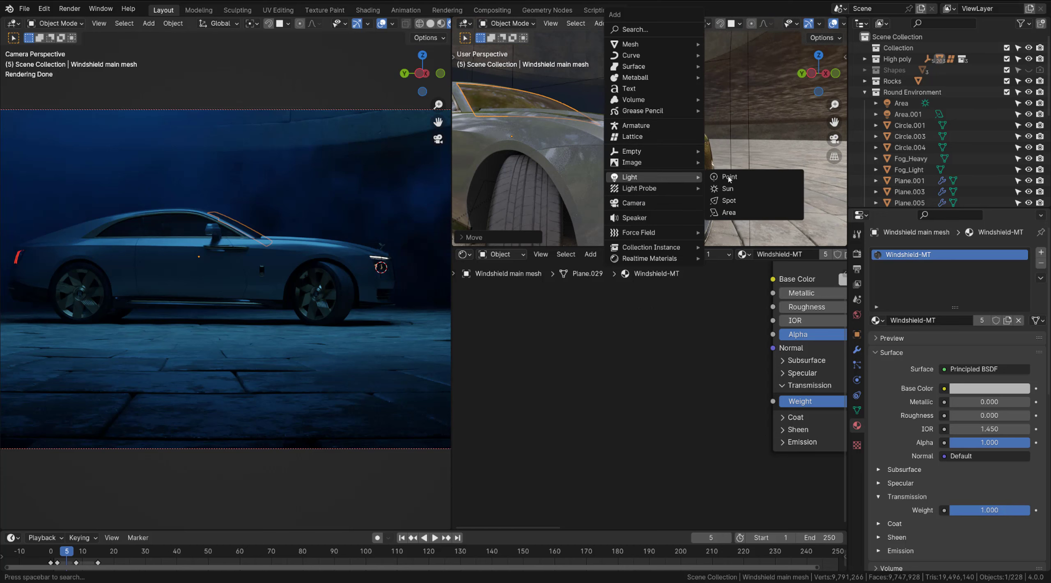
left_click(742, 213)
- Scale down the headlight area light and rotate it about the global X axis to shine ahead of the car
key("s")
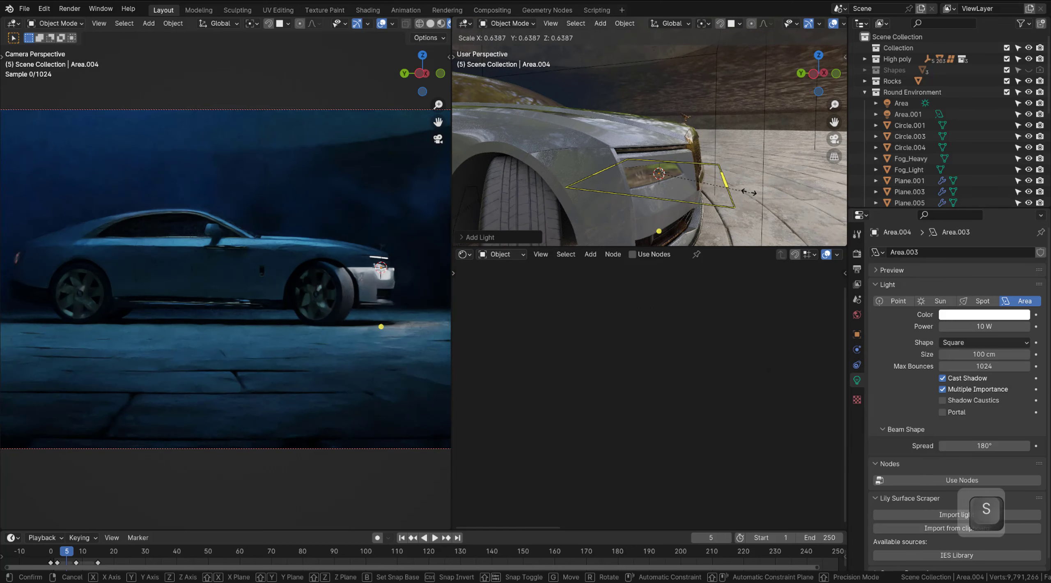
left_click(742, 202)
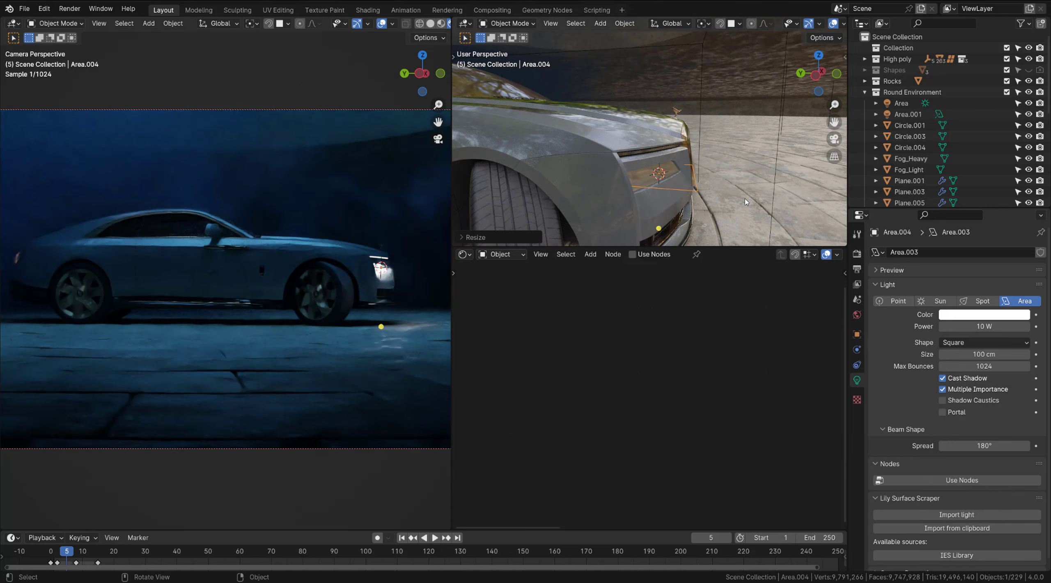
key("r")
key("x")
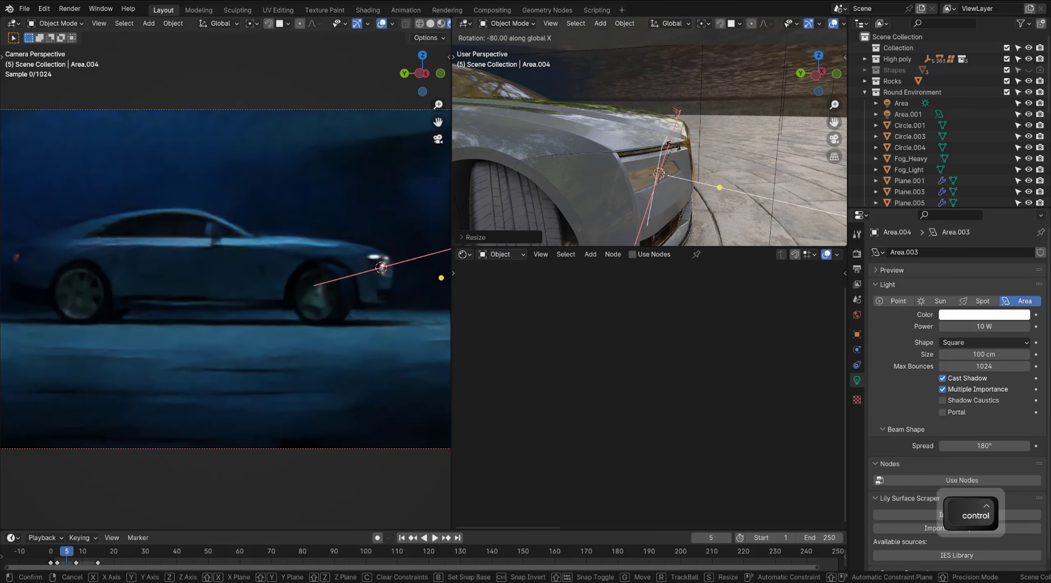
left_click(682, 214)
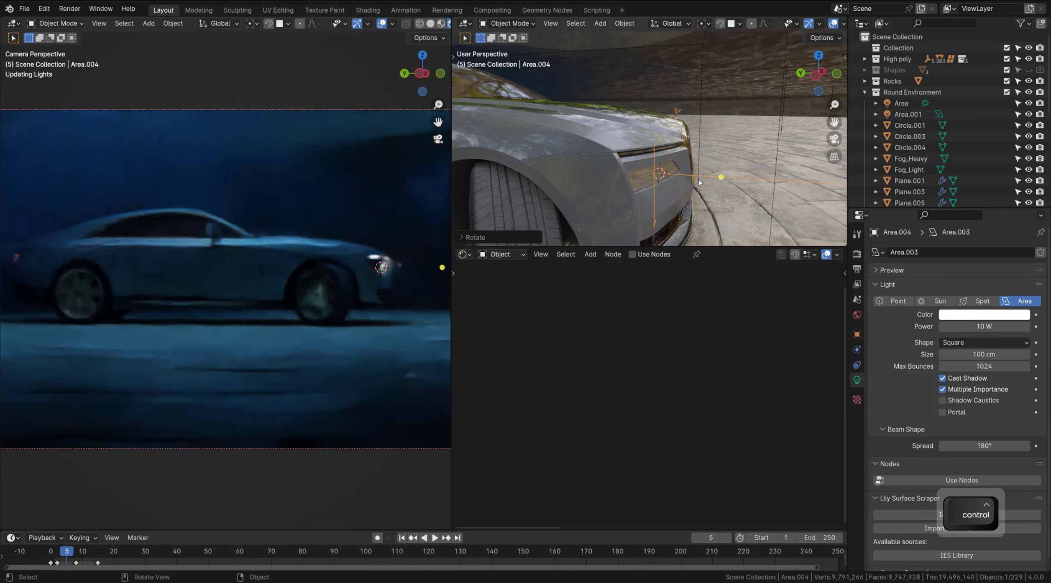
- Move the headlight area light closer to the lamp and scale it down to about 0.45
middle_click_drag(682, 214, 714, 118)
key("g")
mouse_move(679, 190)
middle_mouse_down()
mouse_move(718, 197)
mouse_move(698, 191)
middle_mouse_up()
left_click(695, 197)
key("s")
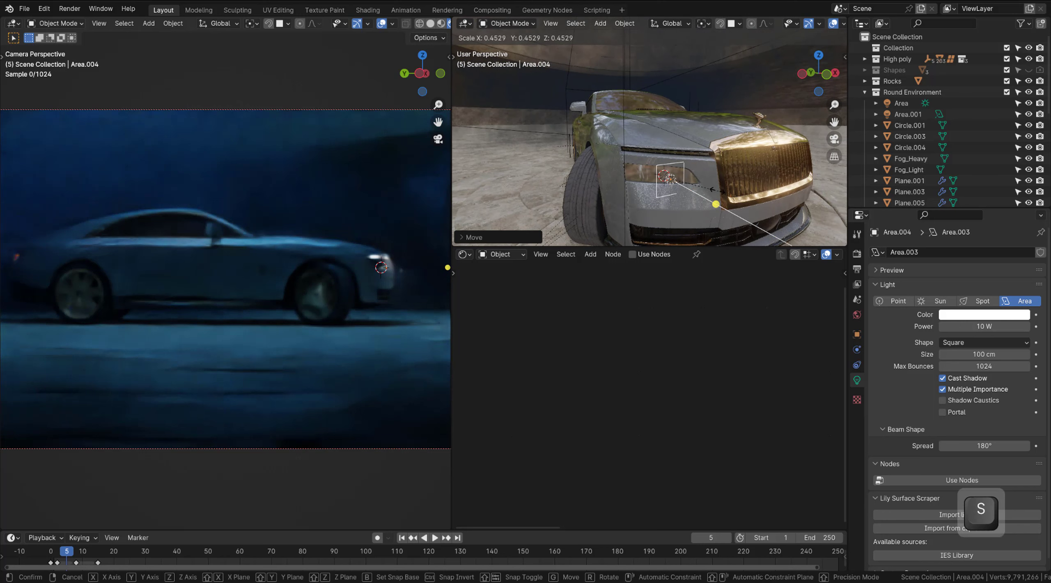
left_click(694, 190)
- Rotate the headlight area light about -9° around the global Z axis
scroll(695, 190, "up", 2)
middle_click_drag(748, 165, 716, 191)
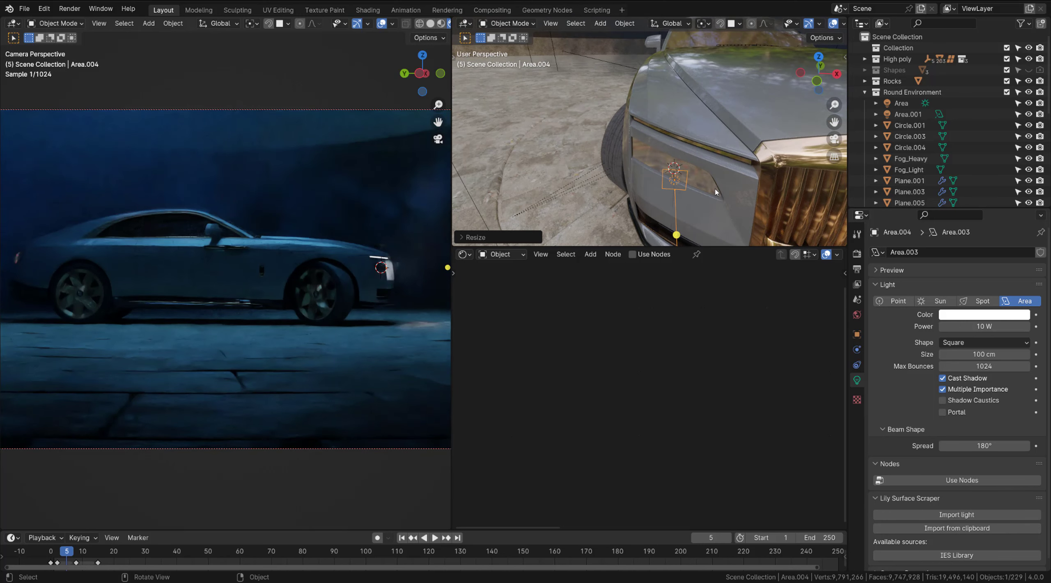
key("r")
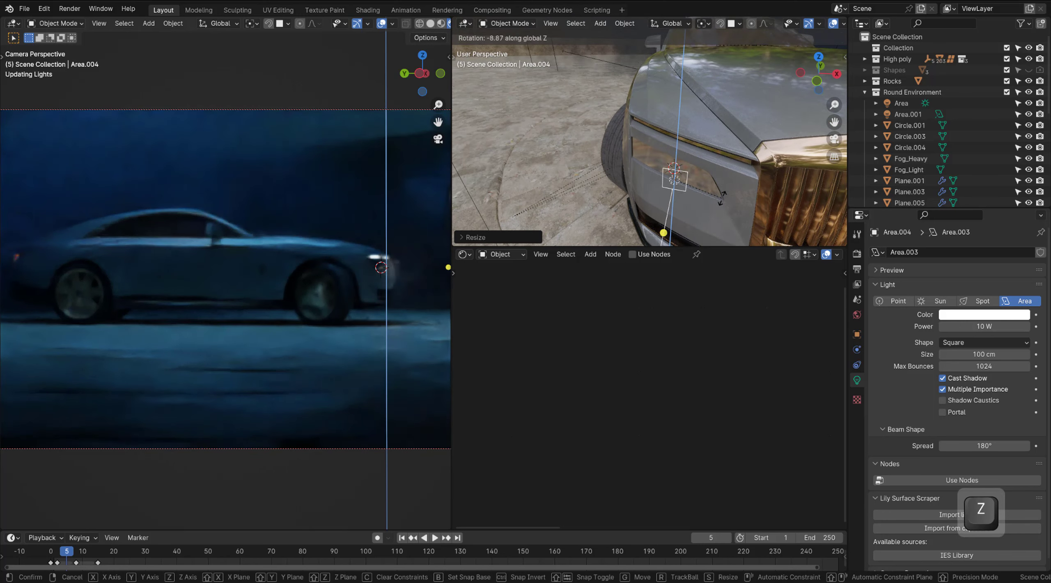
left_click(715, 199)
- Move the area light about 5 cm along the global Y axis, inside the headlight opening
middle_click_drag(668, 201, 658, 149)
scroll(658, 149, "down", 4)
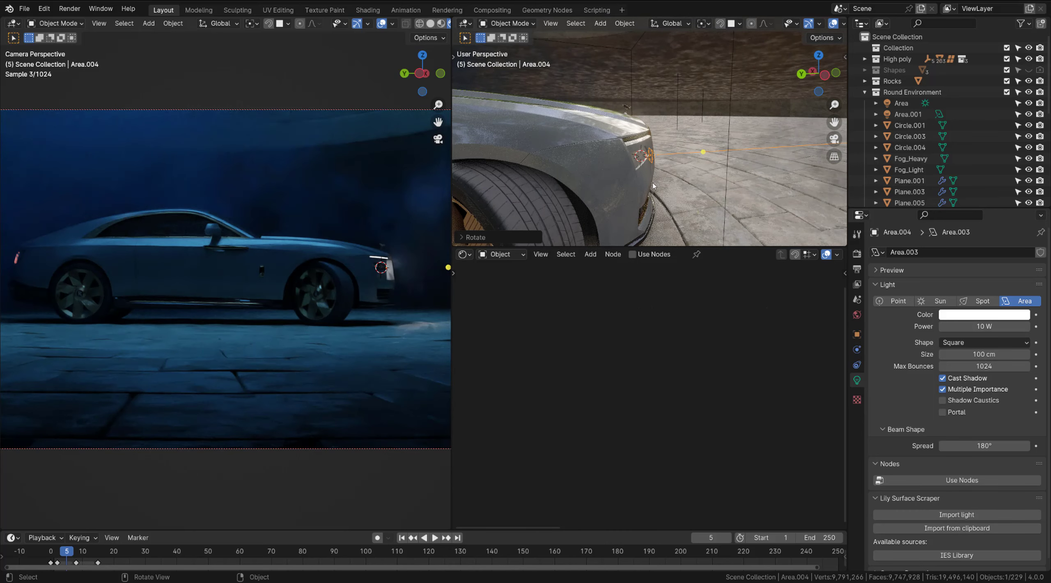
middle_click_drag(654, 184, 655, 214)
scroll(655, 152, "up", 4)
middle_click_drag(651, 146, 664, 155)
scroll(659, 155, "up", 3)
key("g")
key("y")
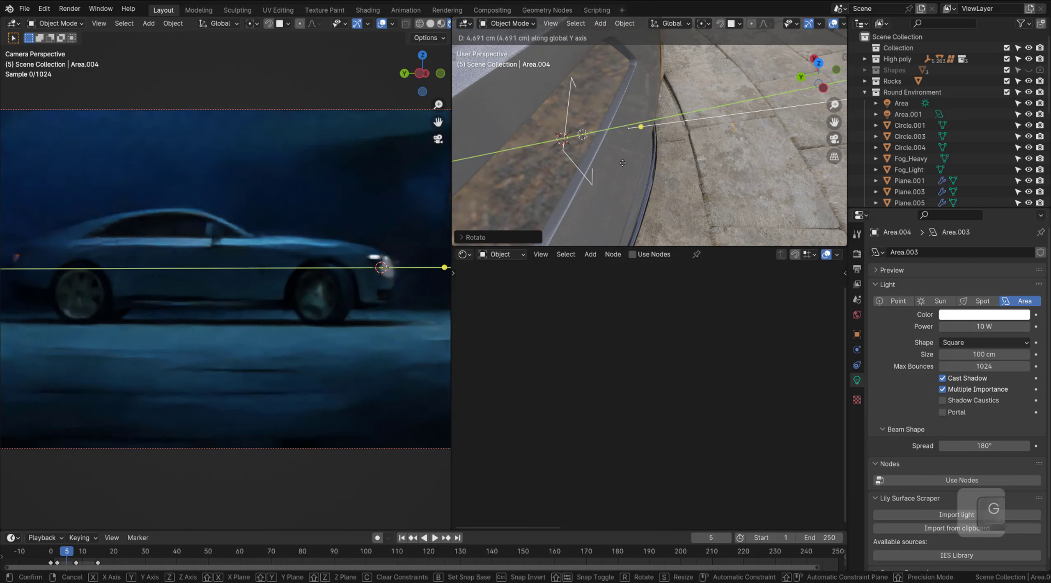
left_click(627, 166)
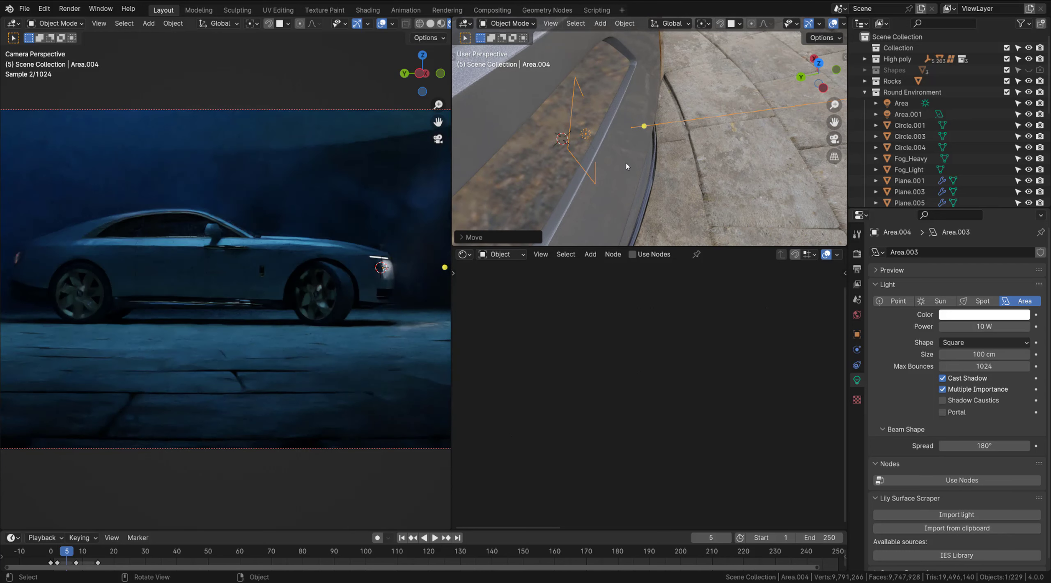
- Stretch the area light along the global X axis by a factor of about 4.2 to span the headlight
middle_click_drag(623, 167, 584, 152)
scroll(608, 144, "down", 3)
key("s")
key("y")
key("x")
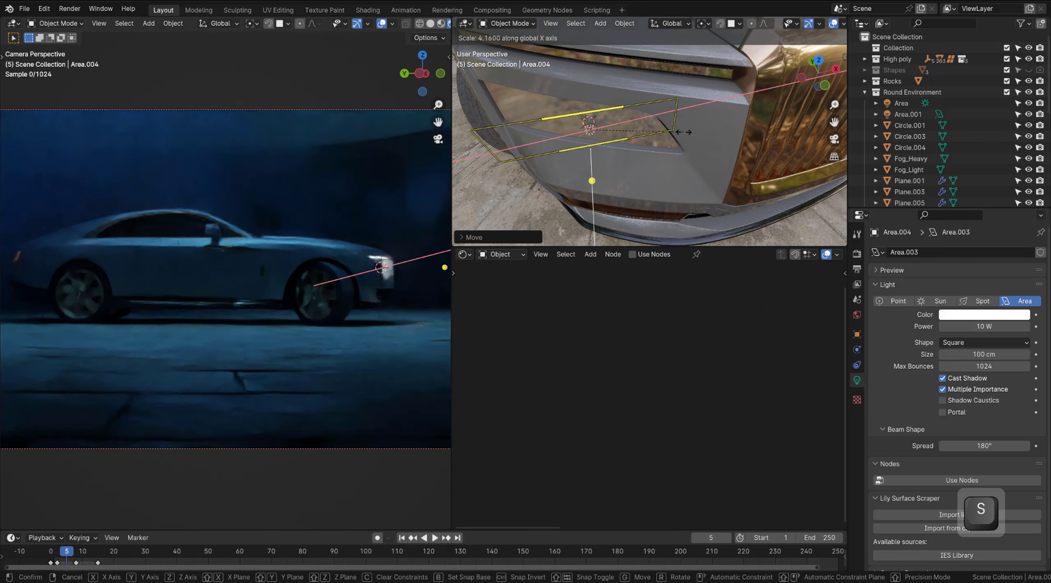
left_click(687, 131)
- Rotate the stretched area light around the global Z axis to follow the slant of the headlight
middle_click_drag(686, 131, 691, 144)
key("r")
key("z")
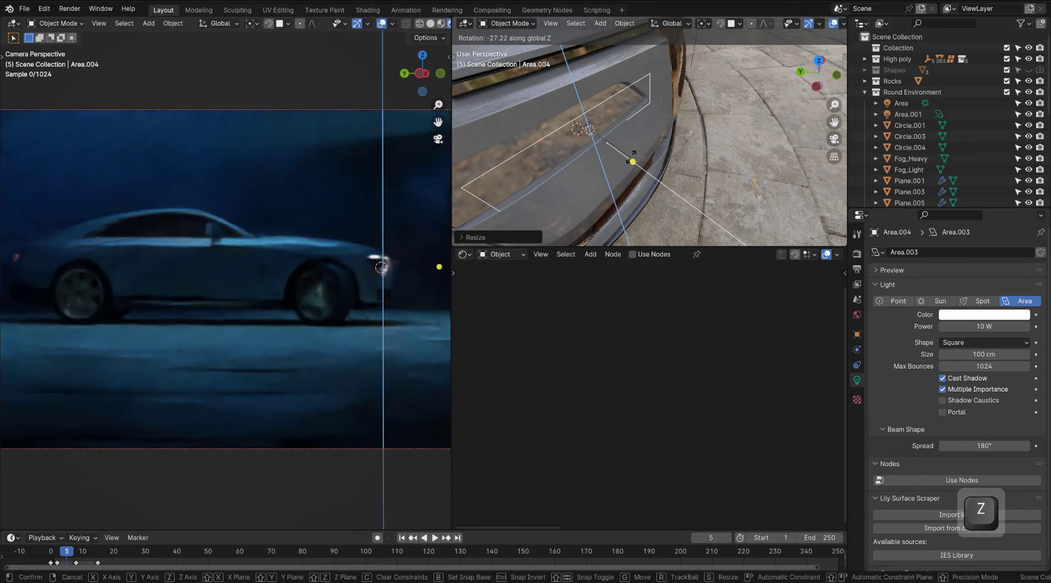
left_click(626, 140)
- Reposition the area light in the headlight and shift it about 5.7 cm along the global Y axis
middle_click_drag(626, 141, 698, 112, "shift")
key("g")
key("g")
left_click(648, 105)
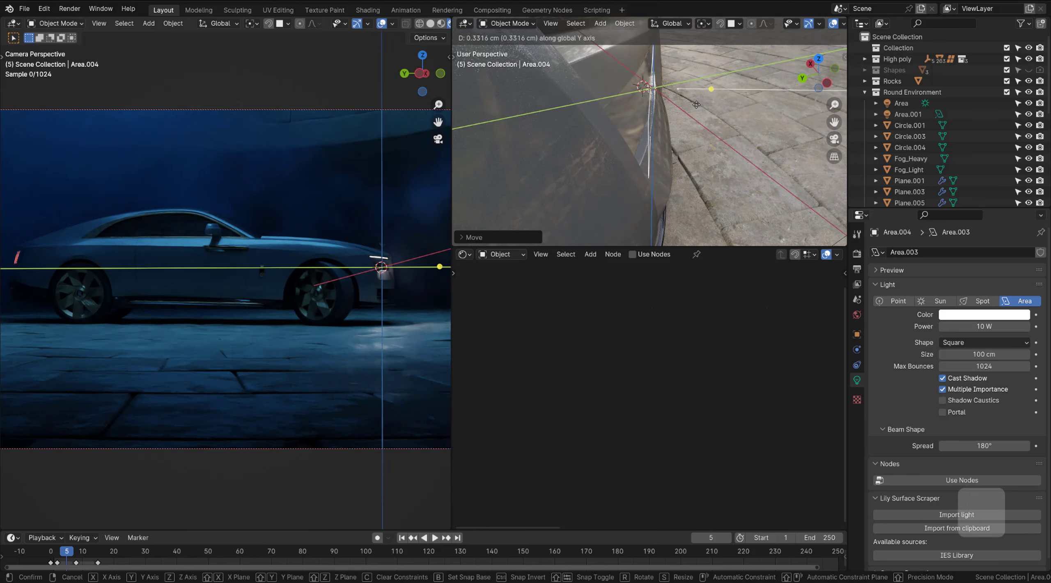
key("g")
key("y")
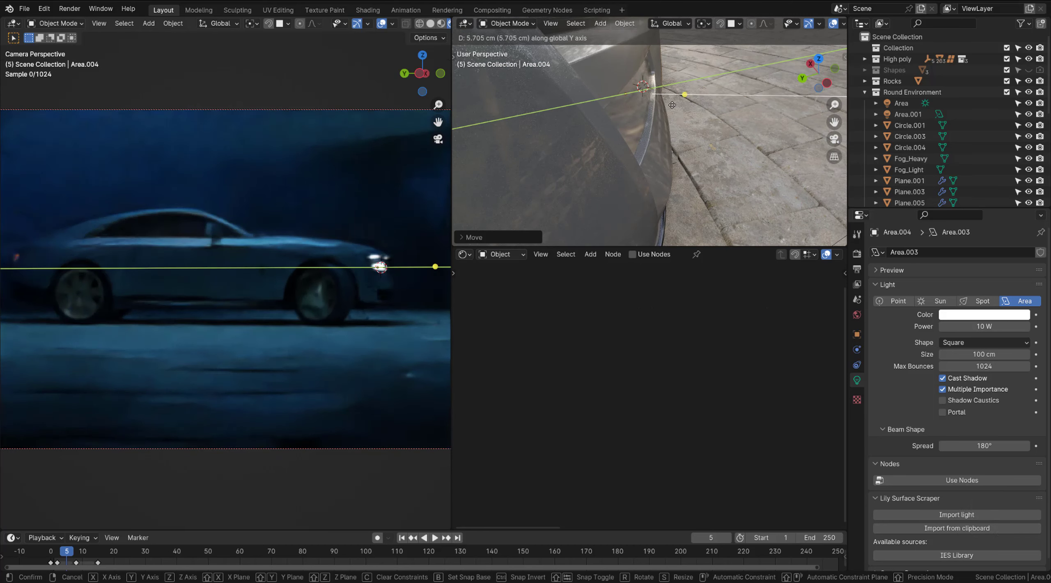
left_click(672, 105)
- Select the headlight cover and lower its Principled BSDF Alpha to 0.212
middle_click_drag(666, 119, 612, 86)
left_click(616, 95)
middle_click_drag(667, 346, 523, 349)
left_click_drag(748, 338, 666, 338)
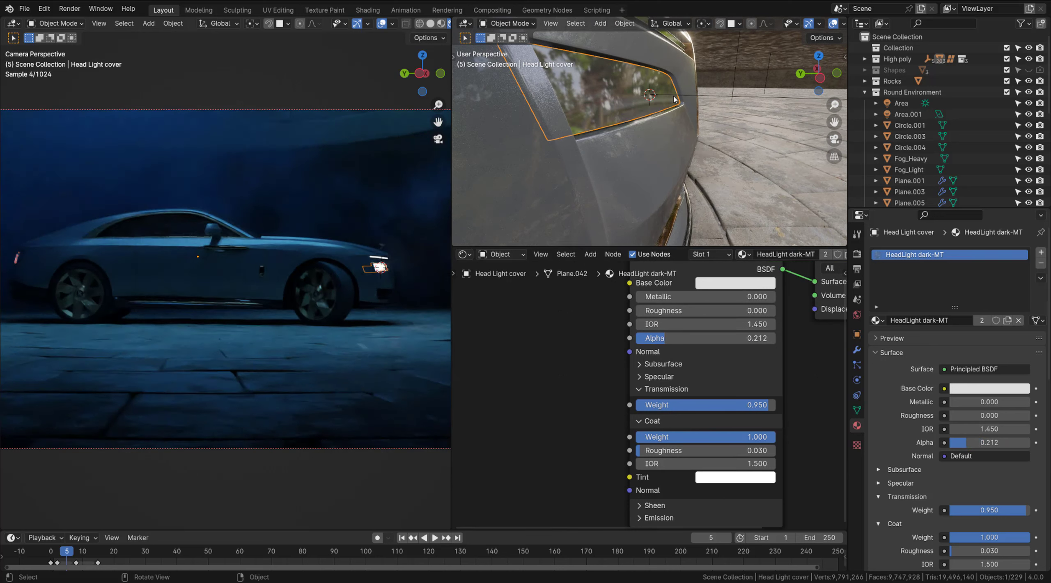
- Select the headlight area light again and raise its power to 197.4 W
middle_click_drag(675, 99, 586, 154)
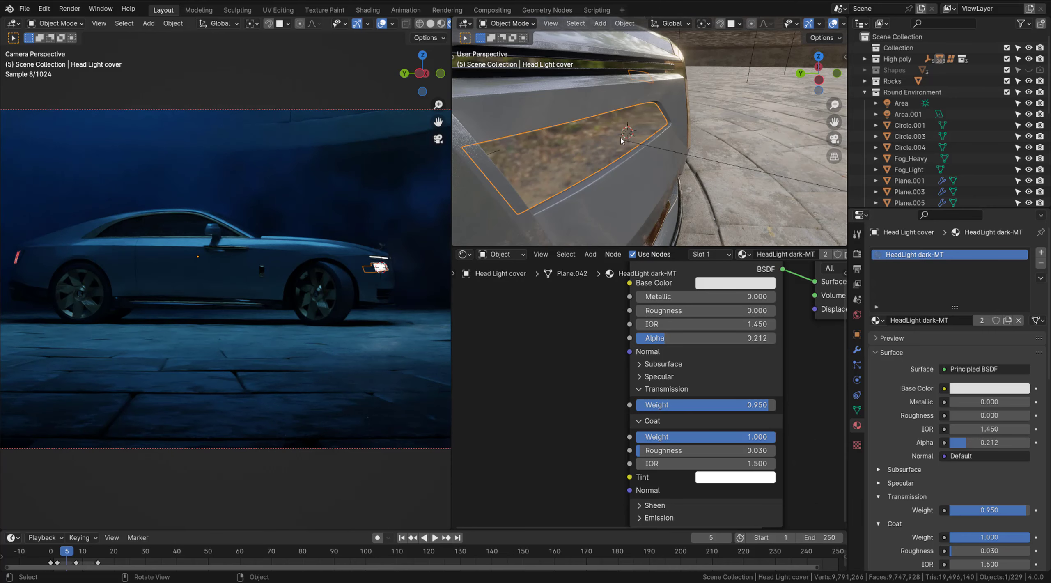
left_click(645, 147)
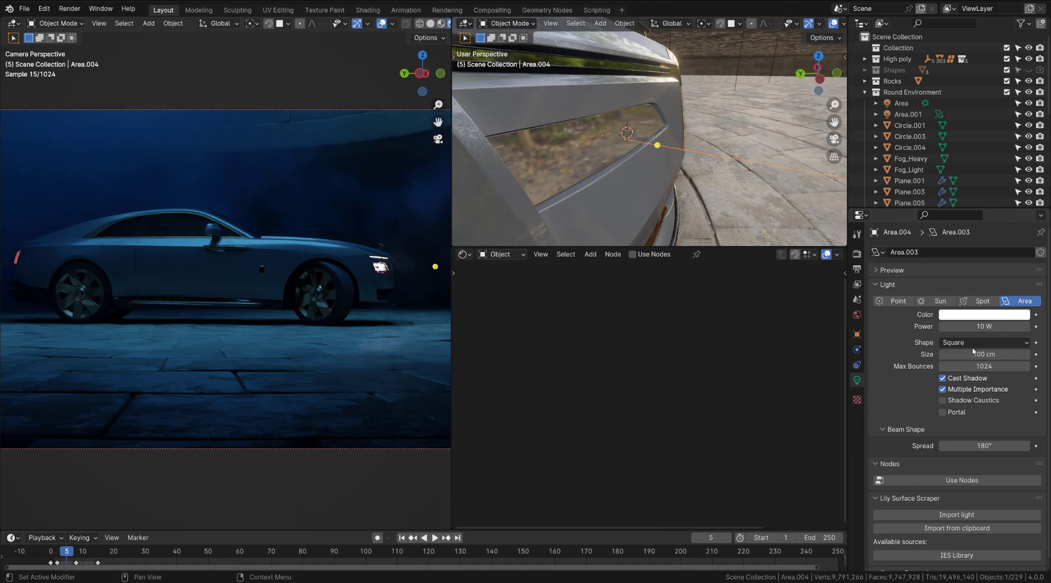
left_click_drag(980, 329, 1027, 328)
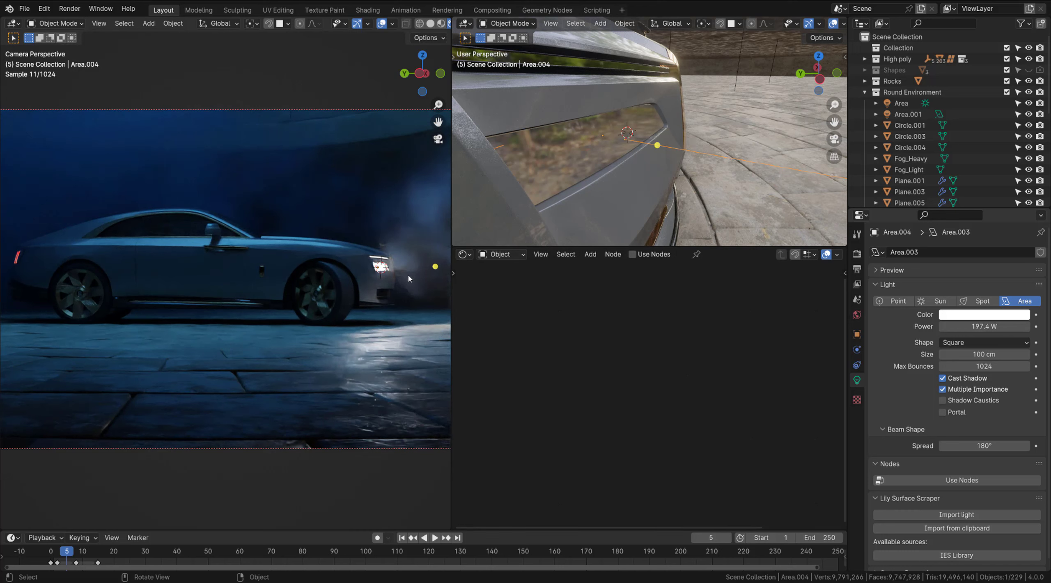
- Check the headlight beam in the render with overlays hidden and undo the annotation strokes drawn over it
key("shift+alt+z")
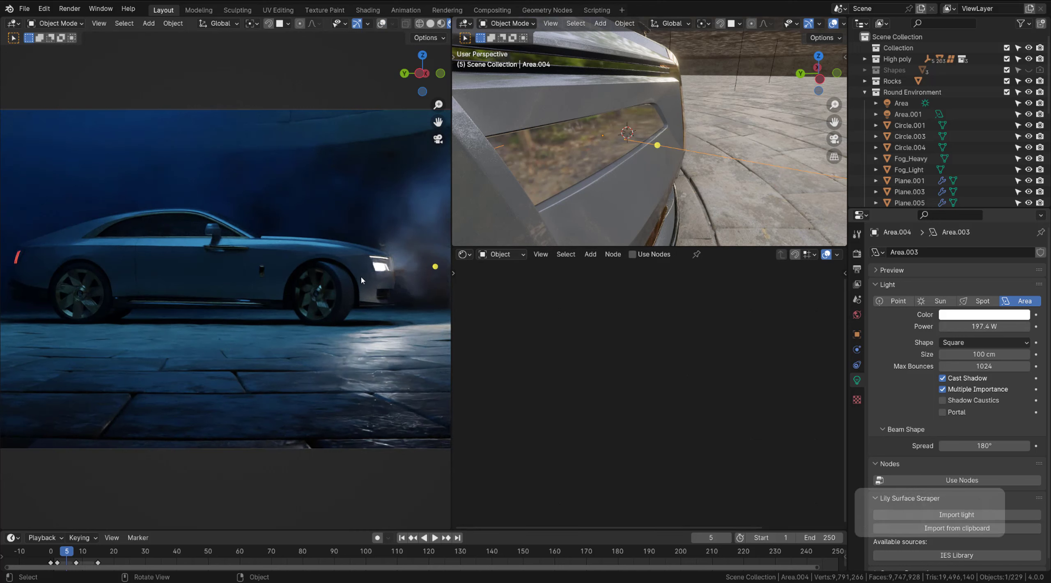
key("shift+alt+z")
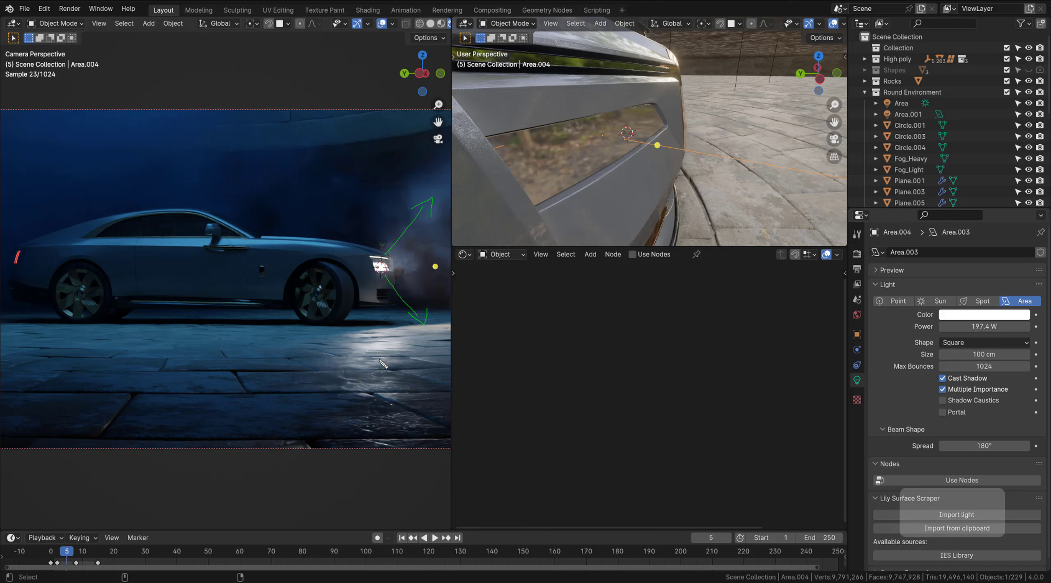
key("ctrl+alt+z")
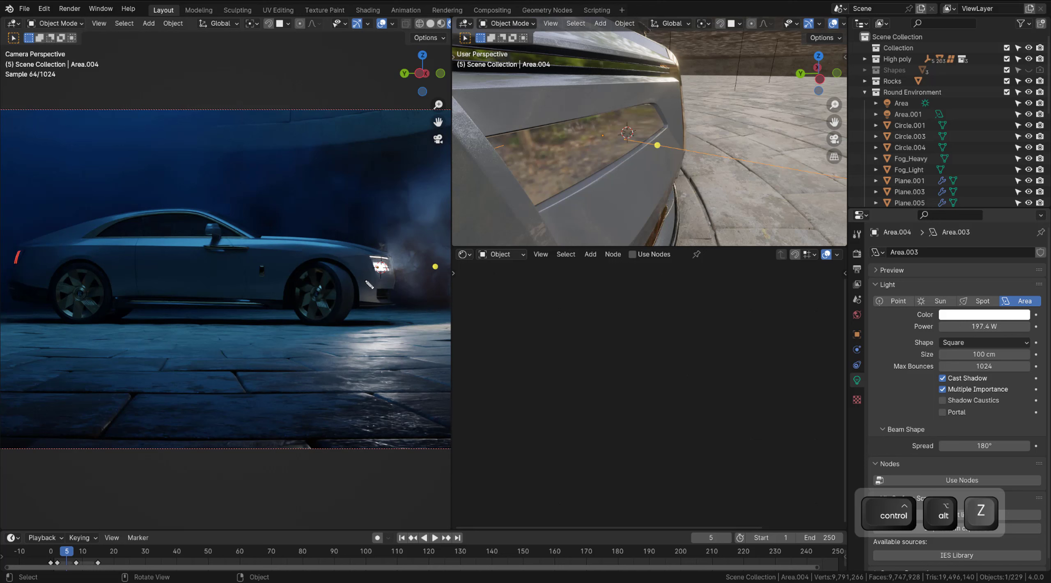
key("ctrl+alt+z")
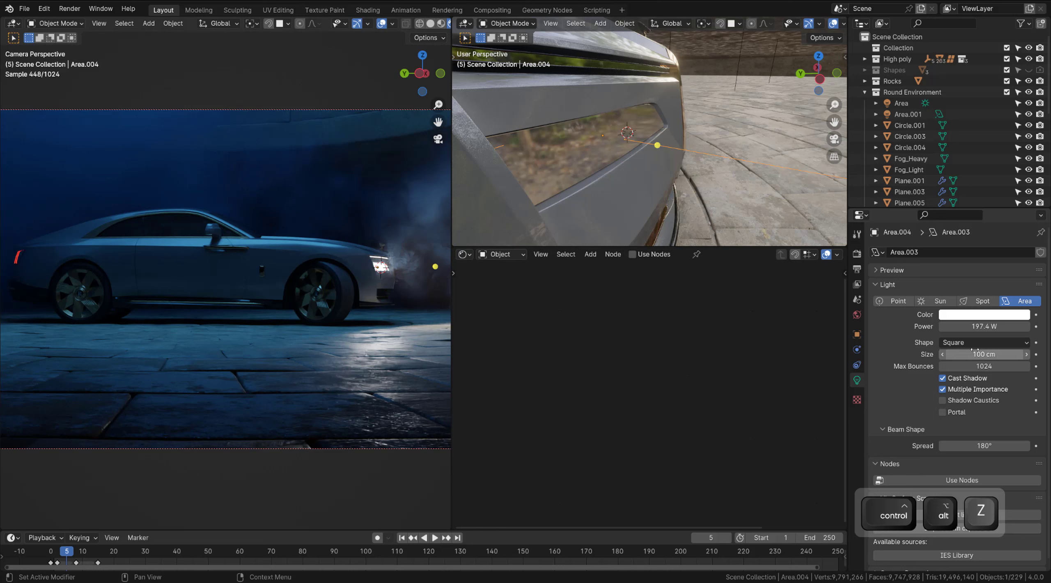
- Try beam spreads of 10° and 50° on the headlight area light
scroll(915, 414, "down", 1)
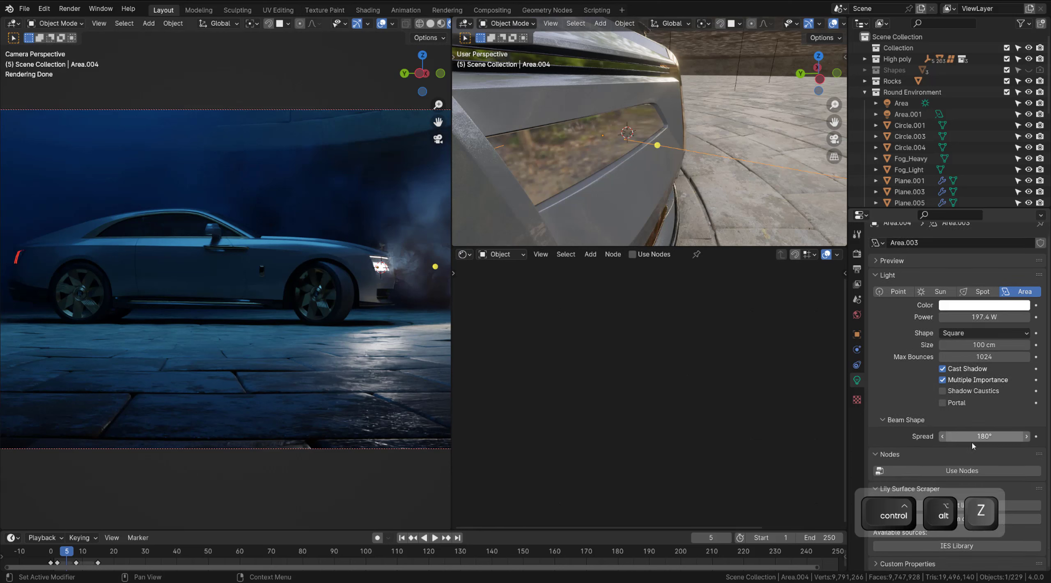
left_click(986, 436)
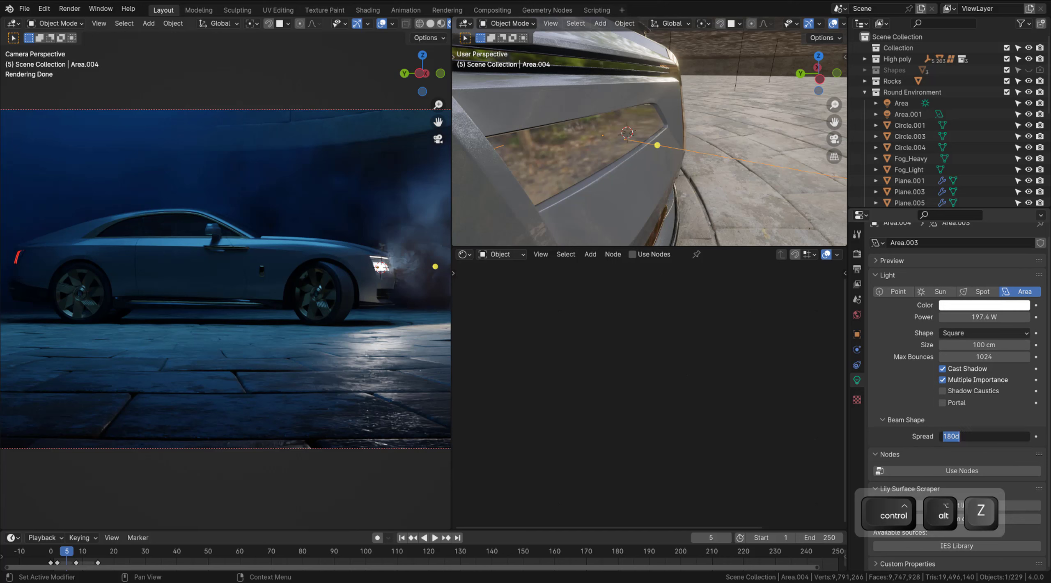
type("10")
key("Return")
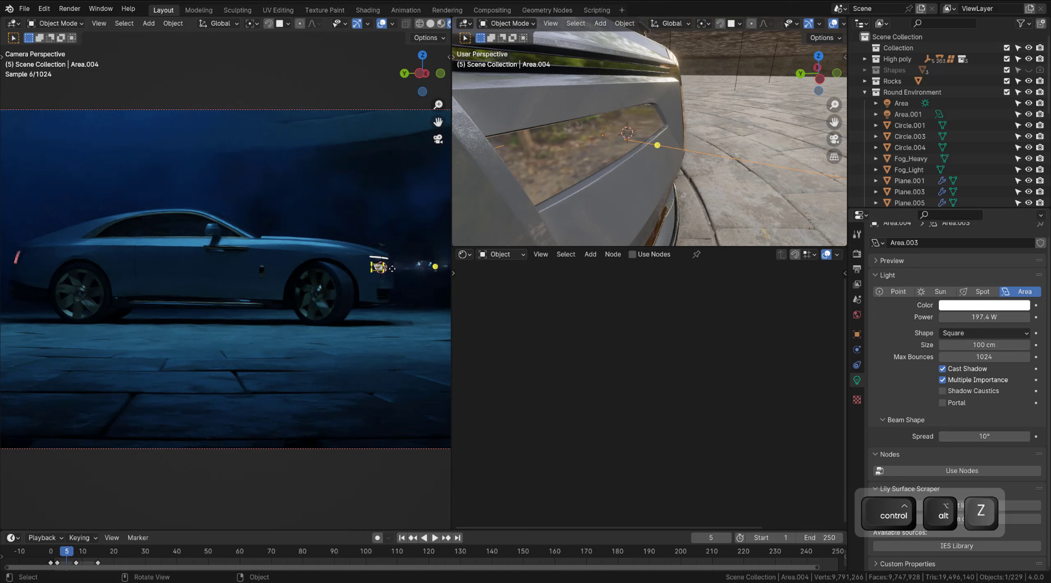
left_click(986, 436)
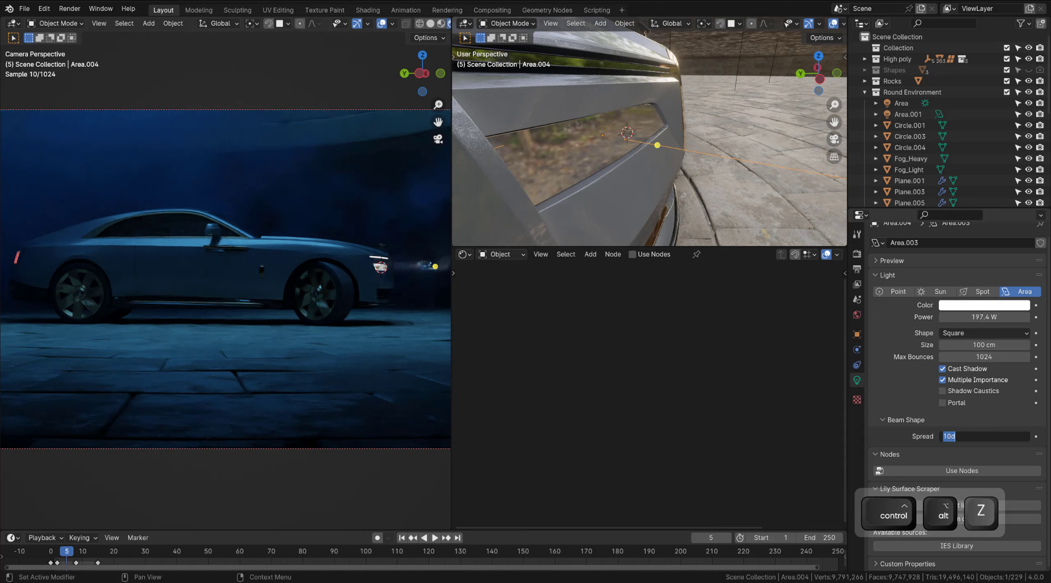
type("50")
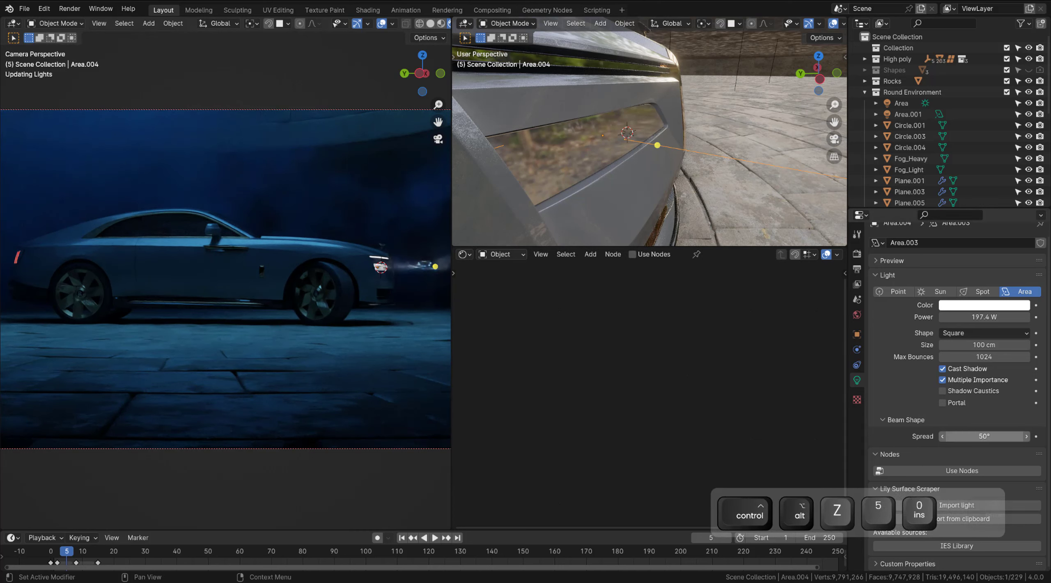
key("Return")
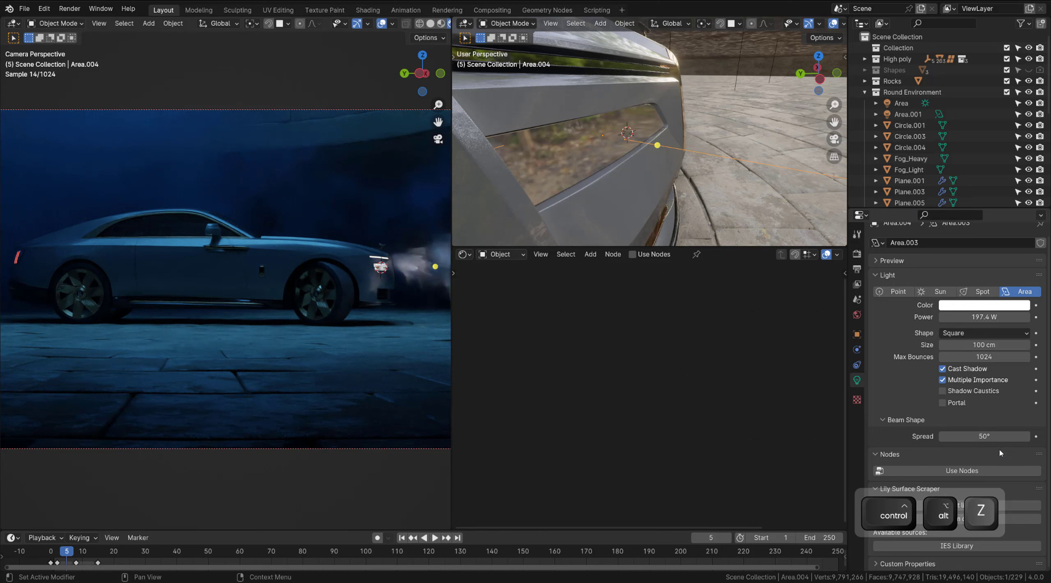
- Set the headlight area light's beam spread to 70°
left_click(986, 437)
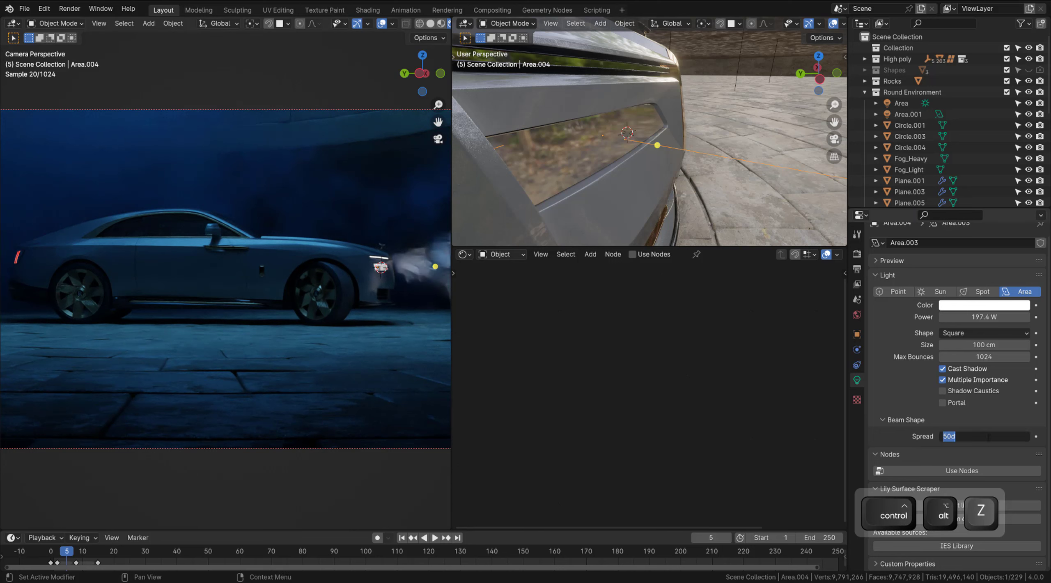
type("70")
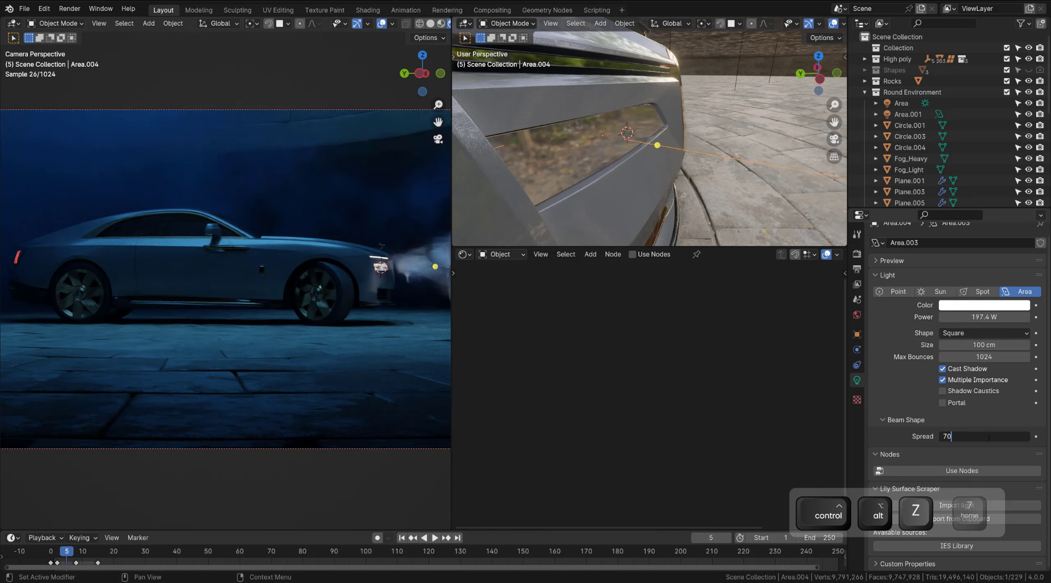
key("Return")
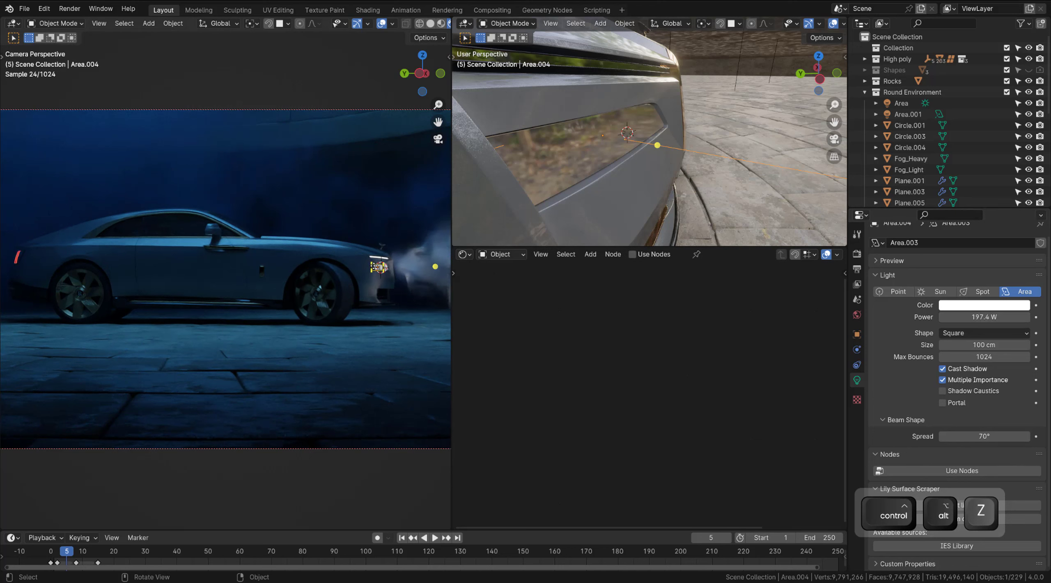
- Examine the headlight beam up close and compare it with the reference image RR_White_3.jpg
scroll(383, 261, "up", 6)
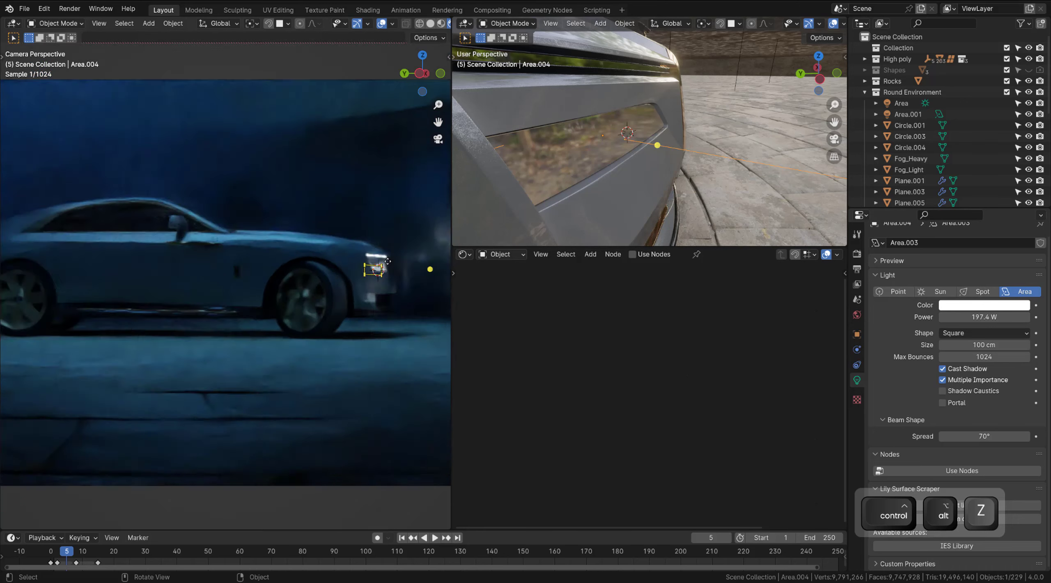
scroll(371, 279, "up", 2)
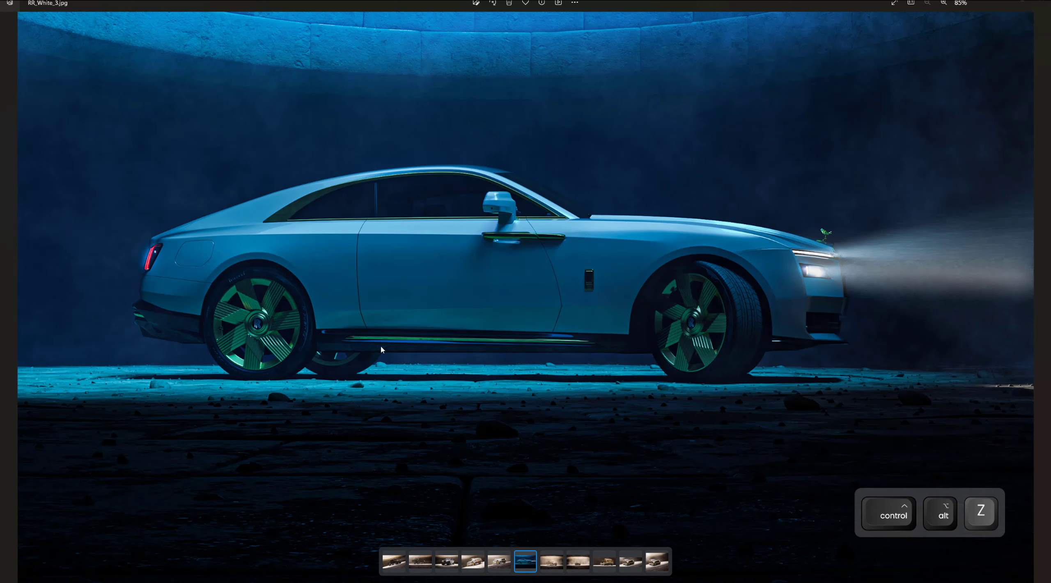
left_click(1039, 2)
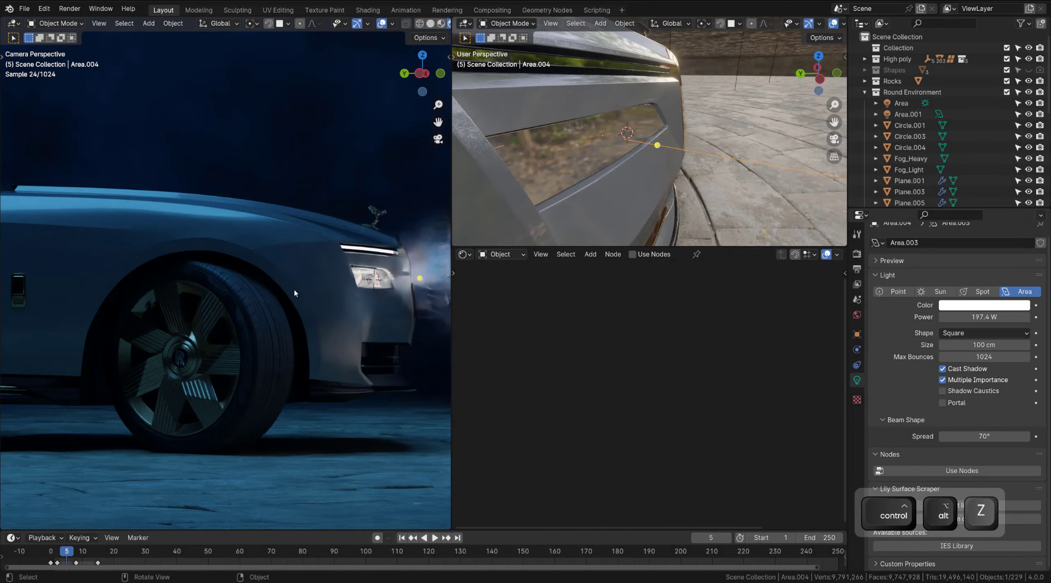
scroll(280, 282, "down", 3)
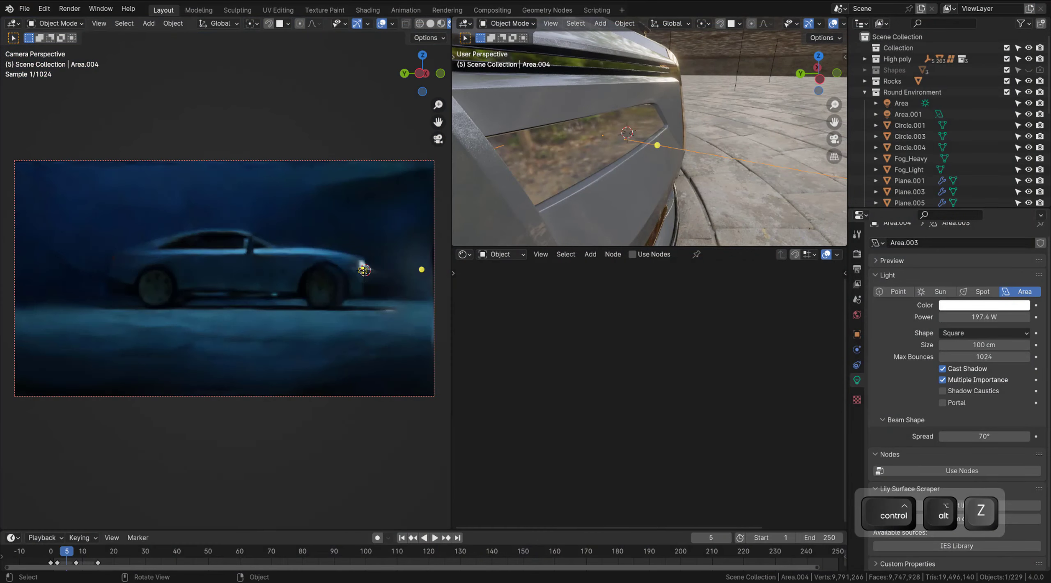
scroll(280, 282, "up", 1)
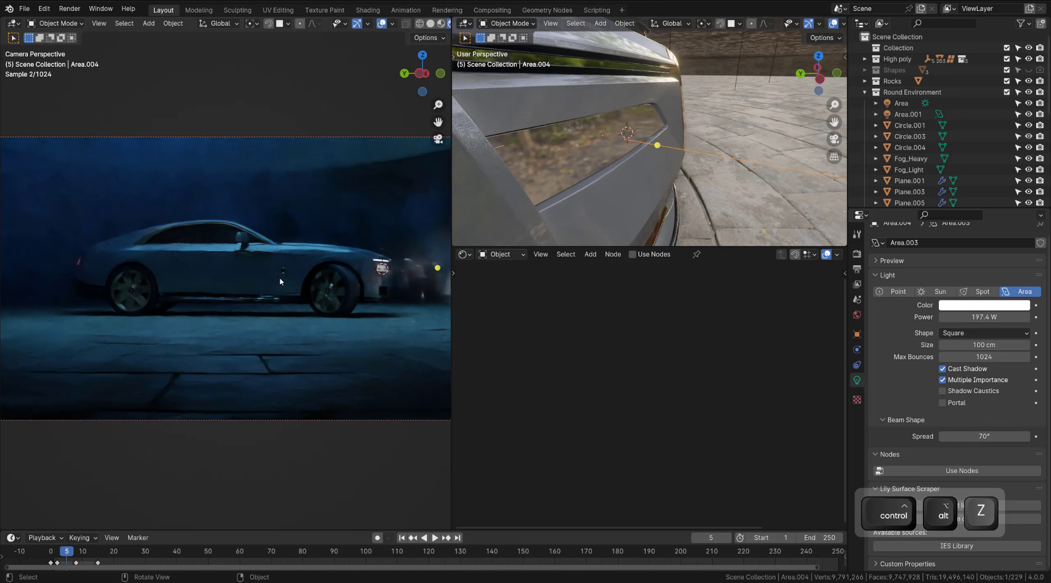